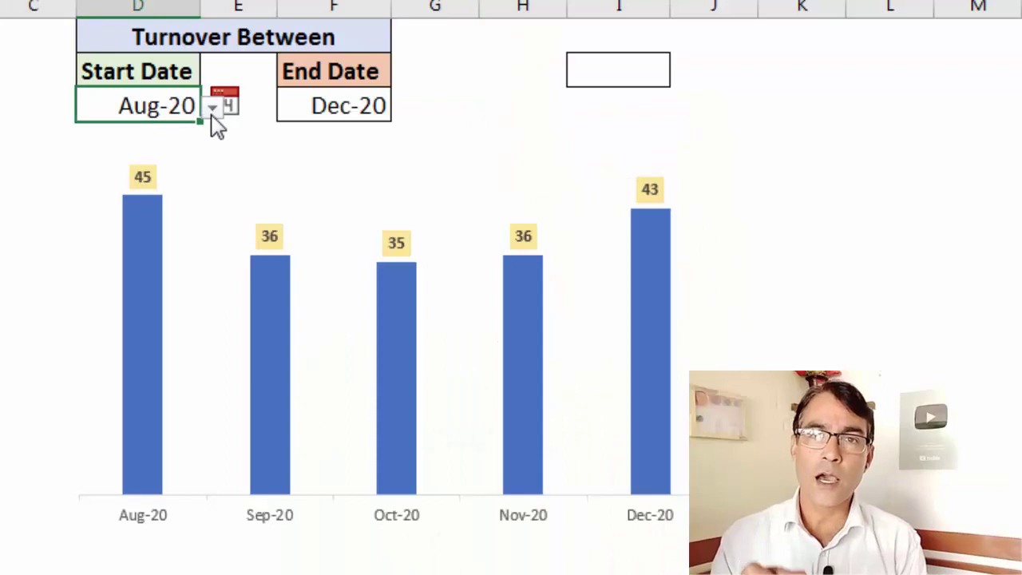
# - Pick Jan-20 as Start Date and May-20 as End Date from the month drop-downs
pyautogui.click(212, 106)
pyautogui.scroll(3, 214, 135)
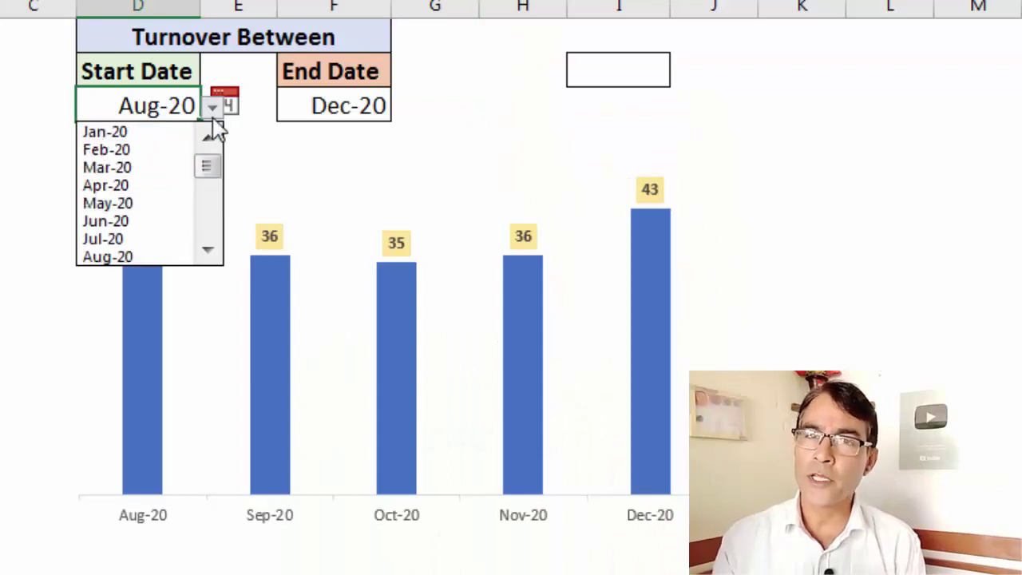
pyautogui.click(126, 131)
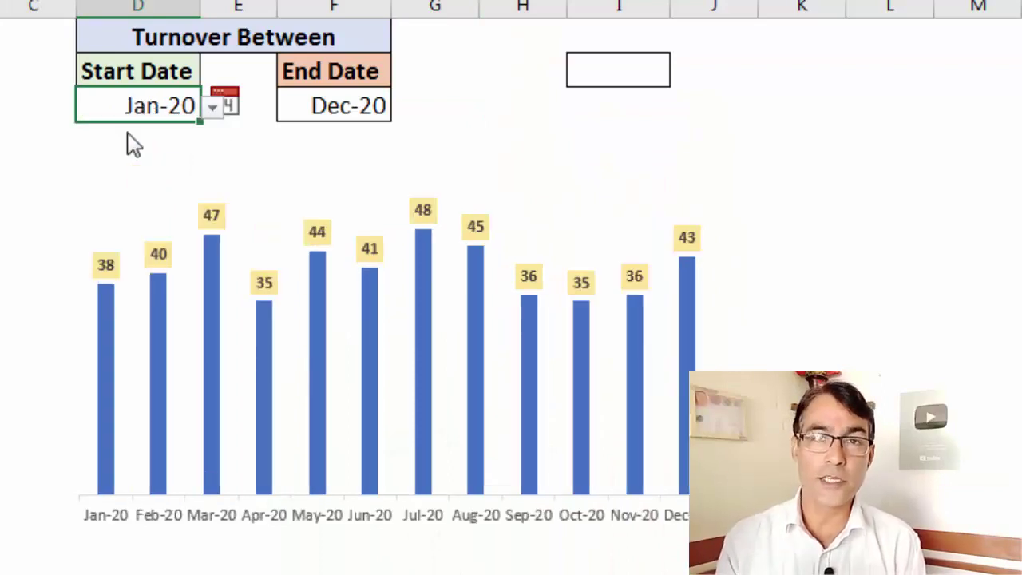
pyautogui.click(334, 107)
pyautogui.click(403, 108)
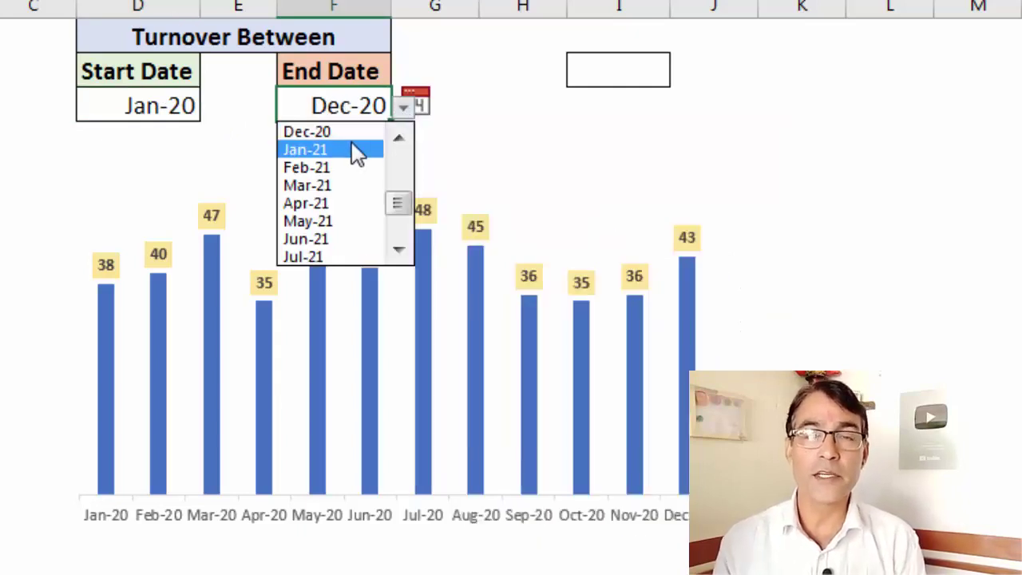
pyautogui.moveTo(399, 201); pyautogui.dragTo(403, 153)
pyautogui.click(343, 203)
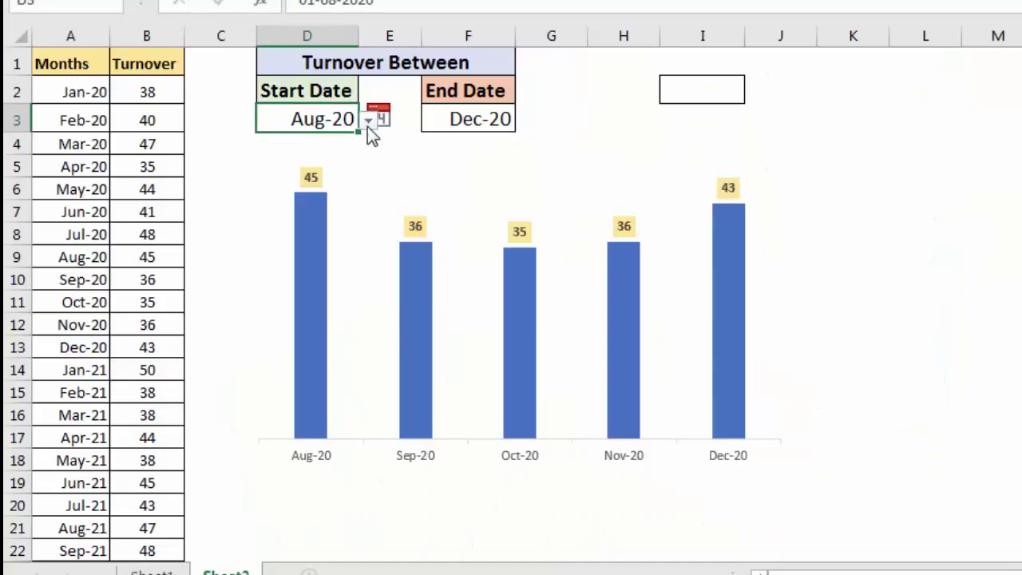
# - Re-select Jan-20 for Start Date and May-20 for End Date from the drop-downs
pyautogui.click(368, 120)
pyautogui.moveTo(365, 194); pyautogui.dragTo(369, 140)
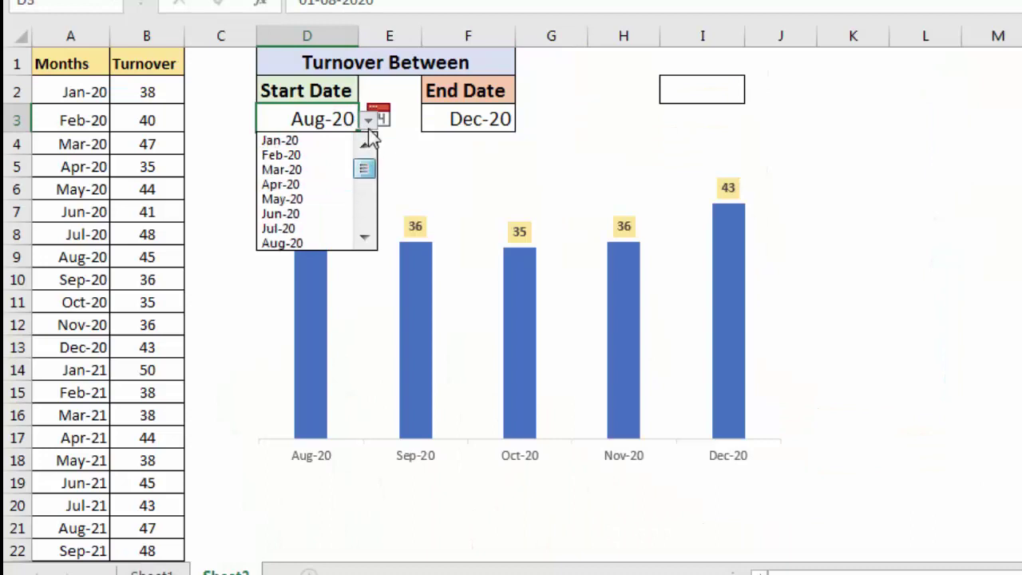
pyautogui.click(302, 151)
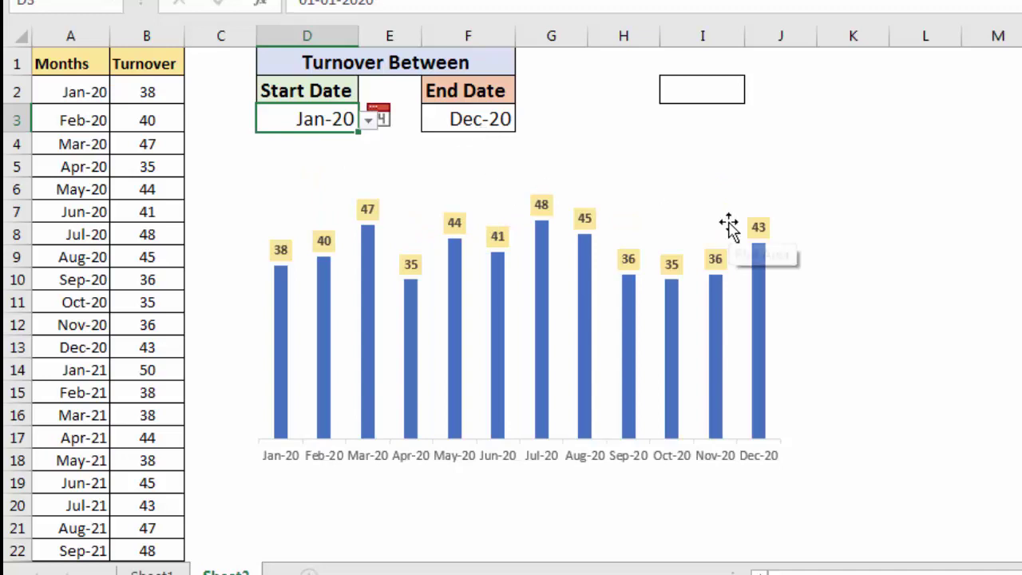
pyautogui.click(469, 120)
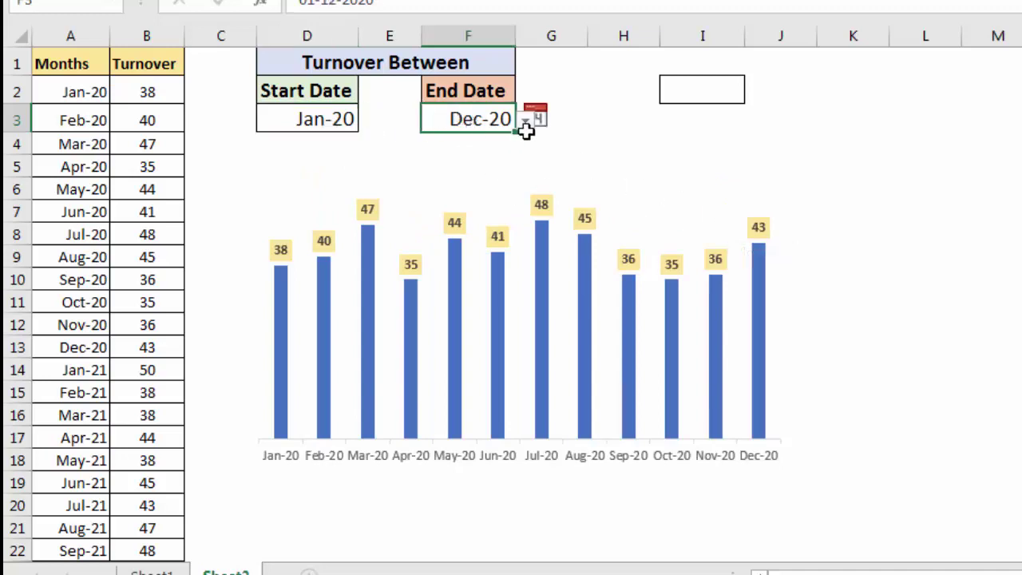
pyautogui.click(525, 128)
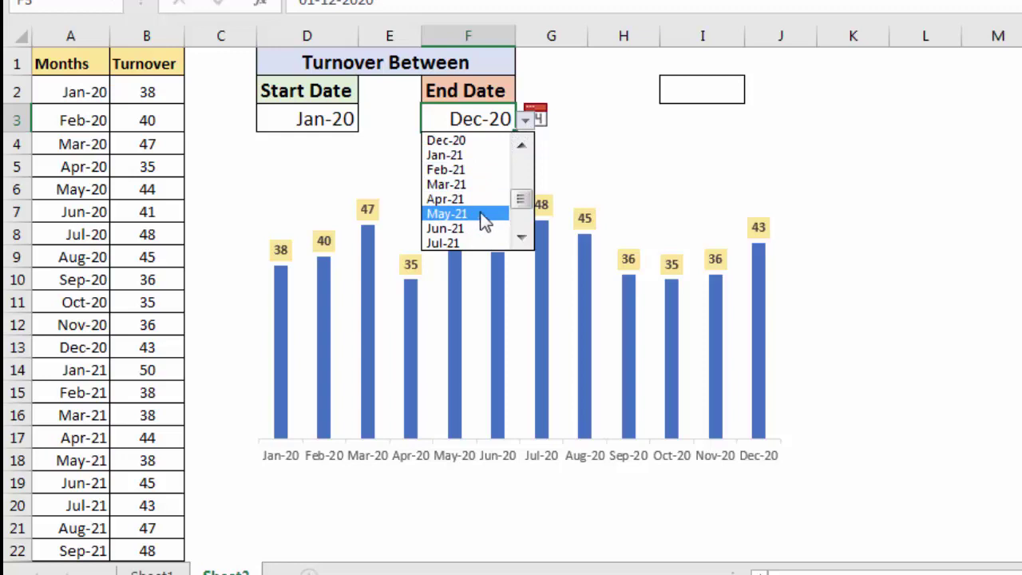
pyautogui.moveTo(520, 199); pyautogui.dragTo(531, 166)
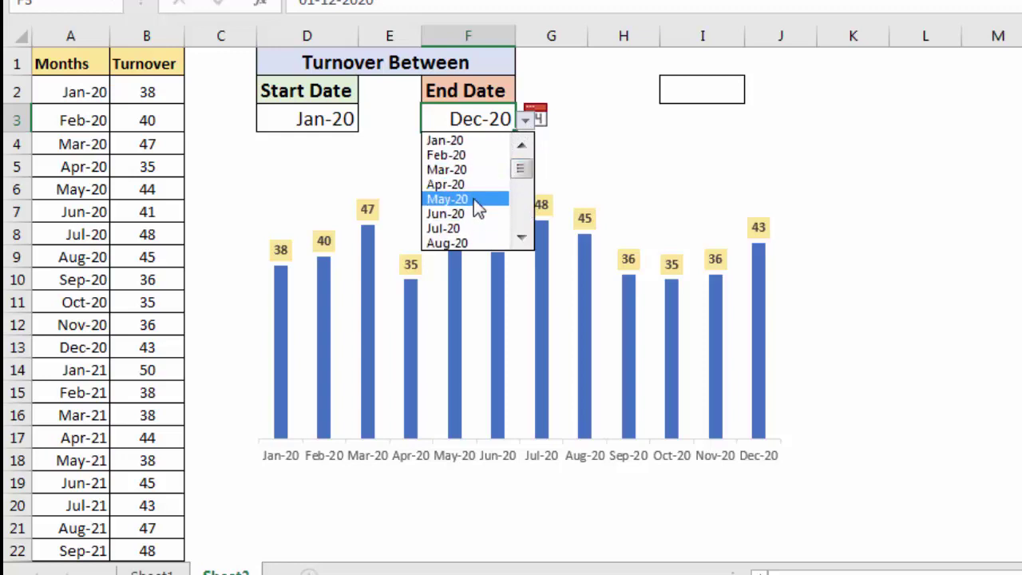
pyautogui.click(473, 198)
# - Change the End Date to Dec-20 and the Start Date to Aug-20
pyautogui.moveTo(323, 276)
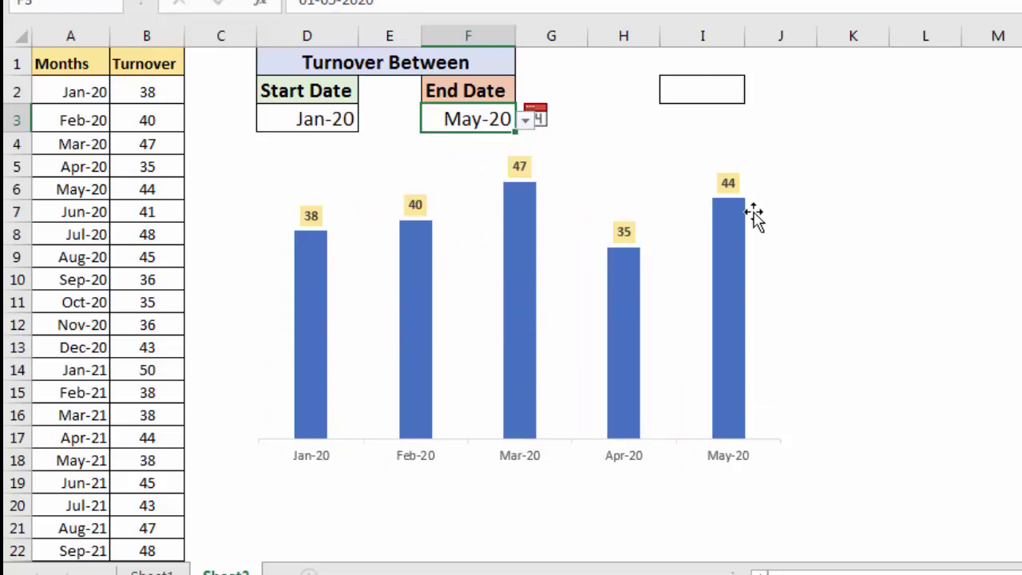
pyautogui.click(525, 119)
pyautogui.click(474, 243)
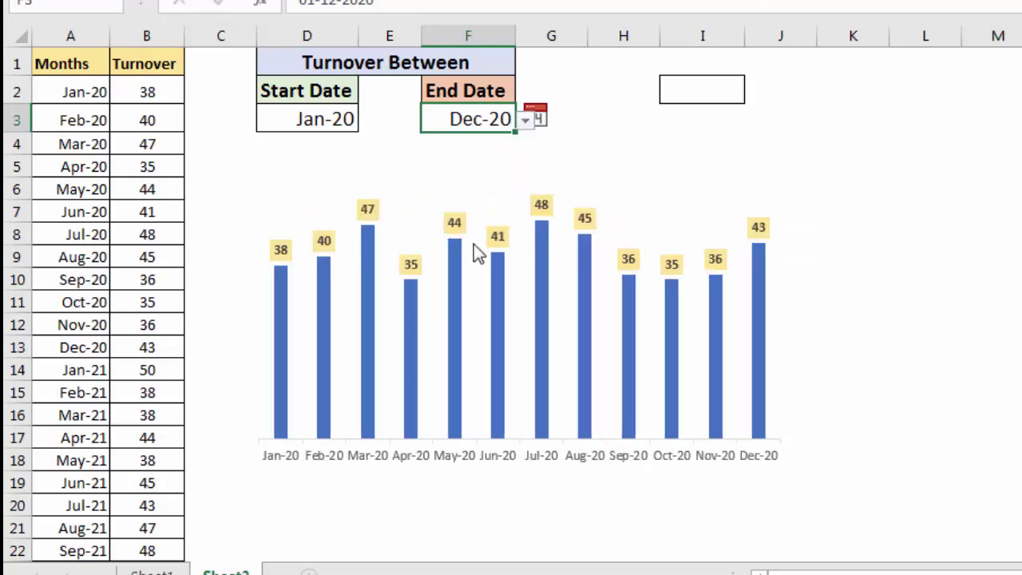
pyautogui.click(331, 118)
pyautogui.click(368, 119)
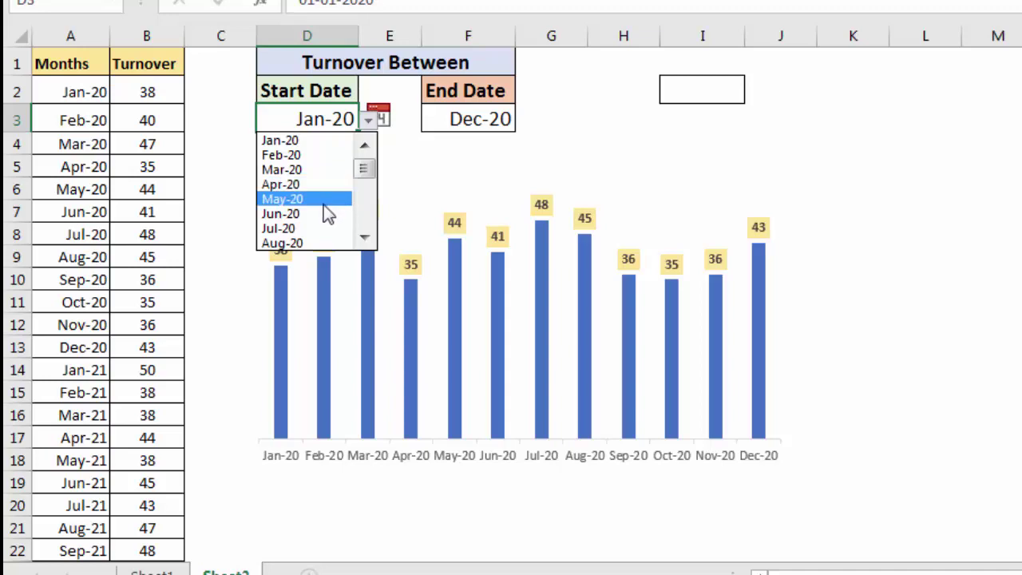
pyautogui.doubleClick(366, 238)
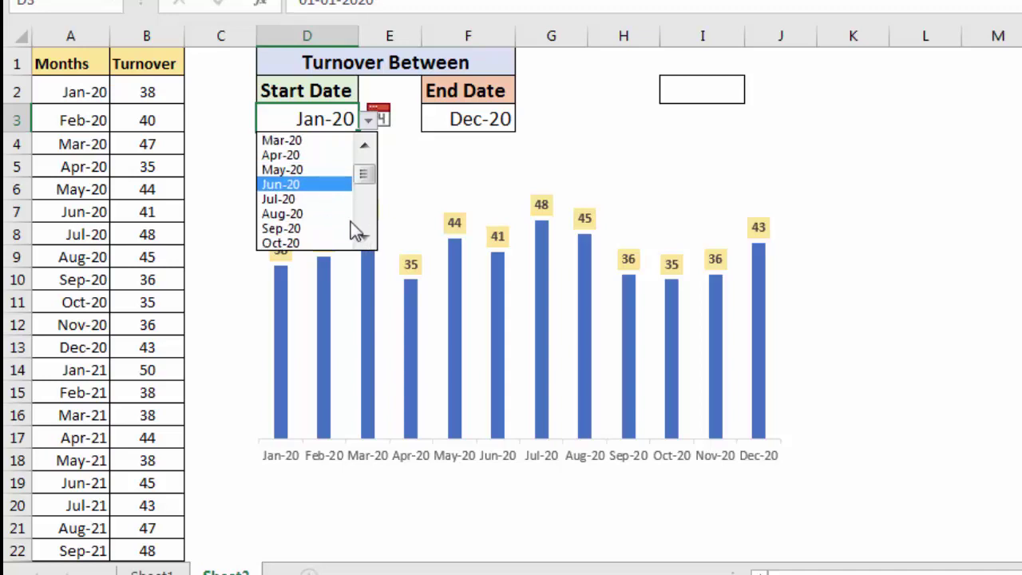
pyautogui.click(312, 214)
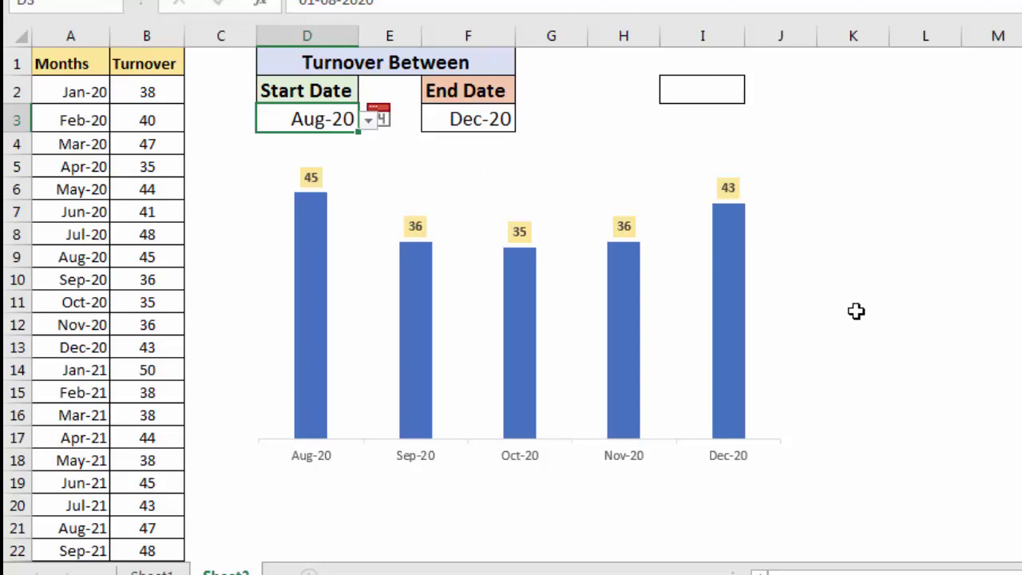
pyautogui.click(566, 125)
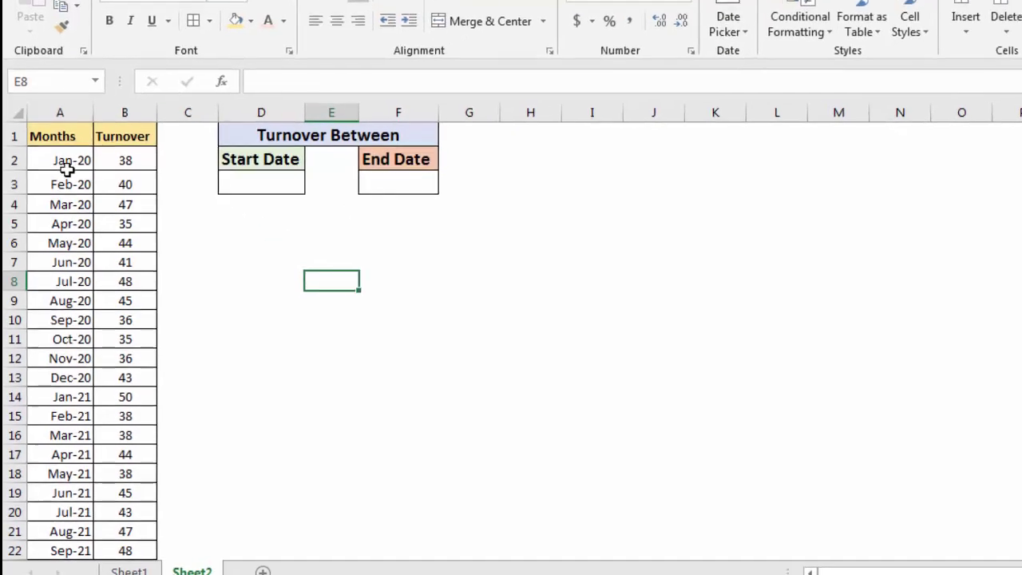
# - Select month cells in column A and turnover cells B2:B8, such as Jan-20's 38 and Feb-20's 40
pyautogui.click(50, 150)
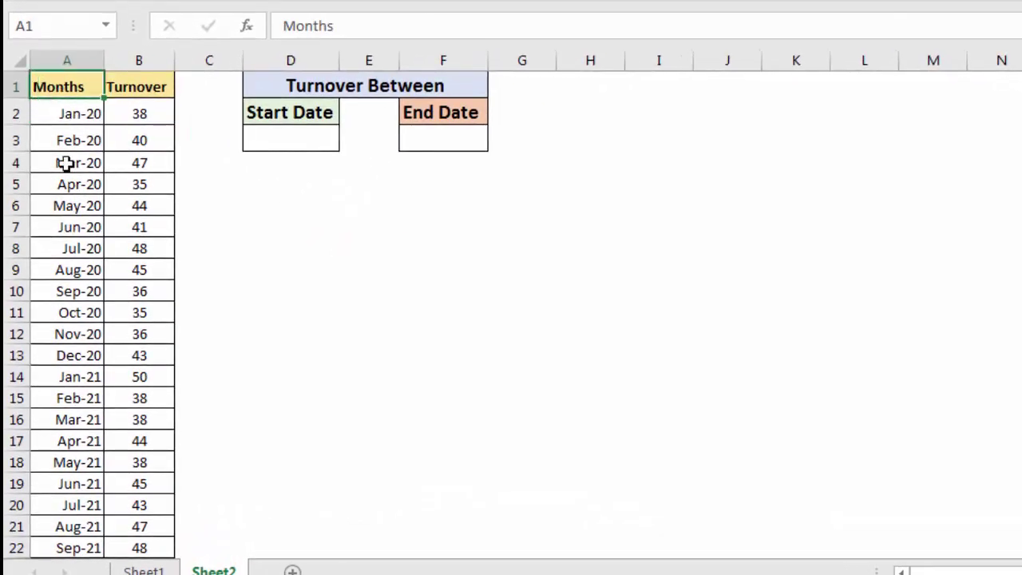
pyautogui.moveTo(63, 118); pyautogui.dragTo(65, 226)
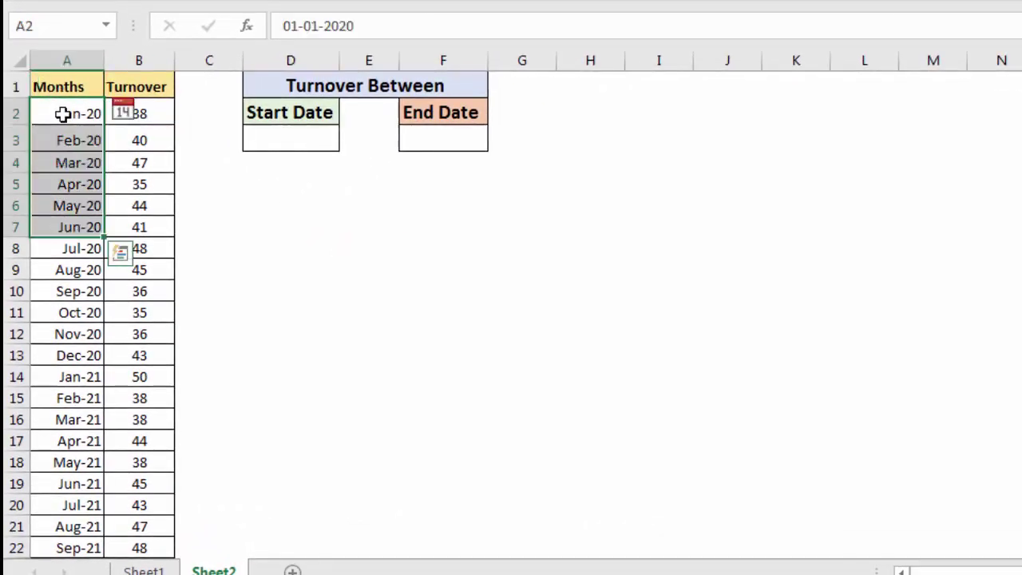
pyautogui.moveTo(66, 111); pyautogui.dragTo(67, 244)
pyautogui.click(63, 224)
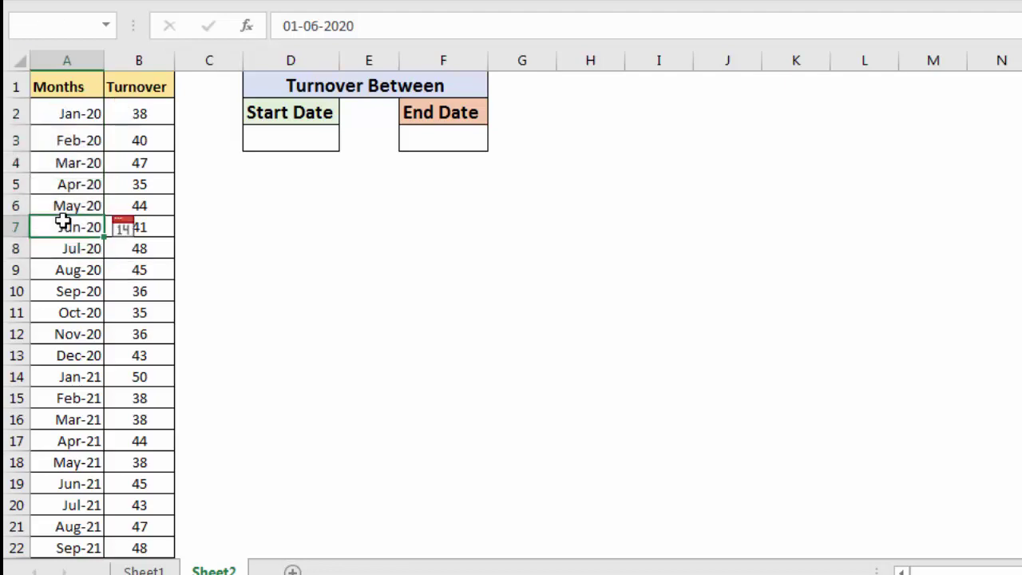
pyautogui.click(54, 273)
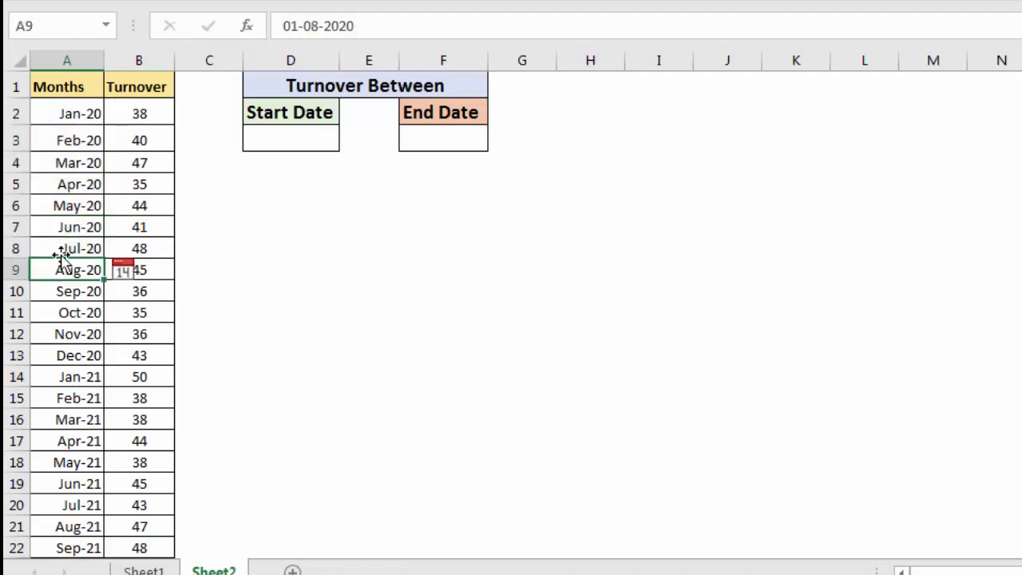
pyautogui.click(145, 208)
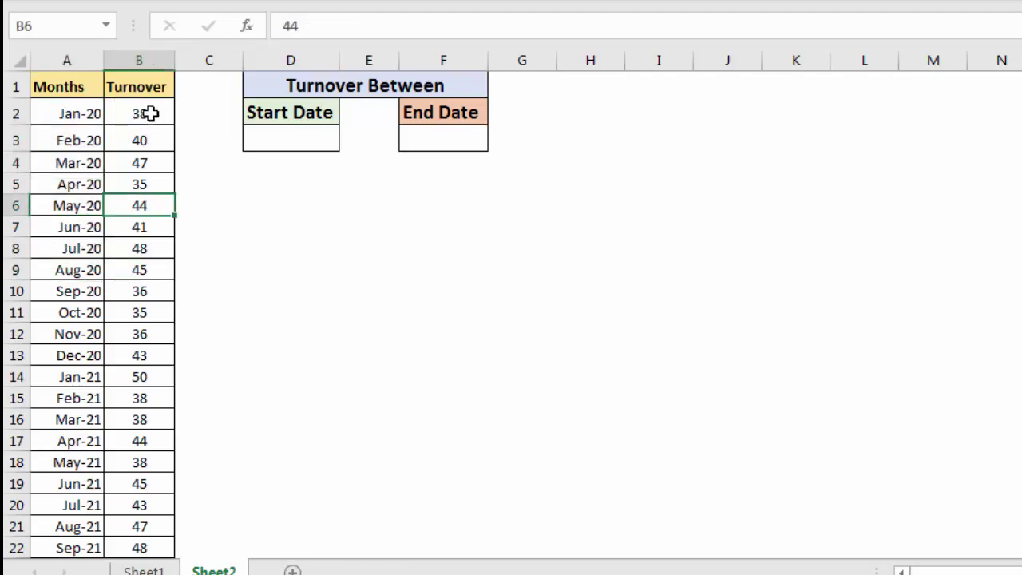
pyautogui.moveTo(150, 113); pyautogui.dragTo(139, 249)
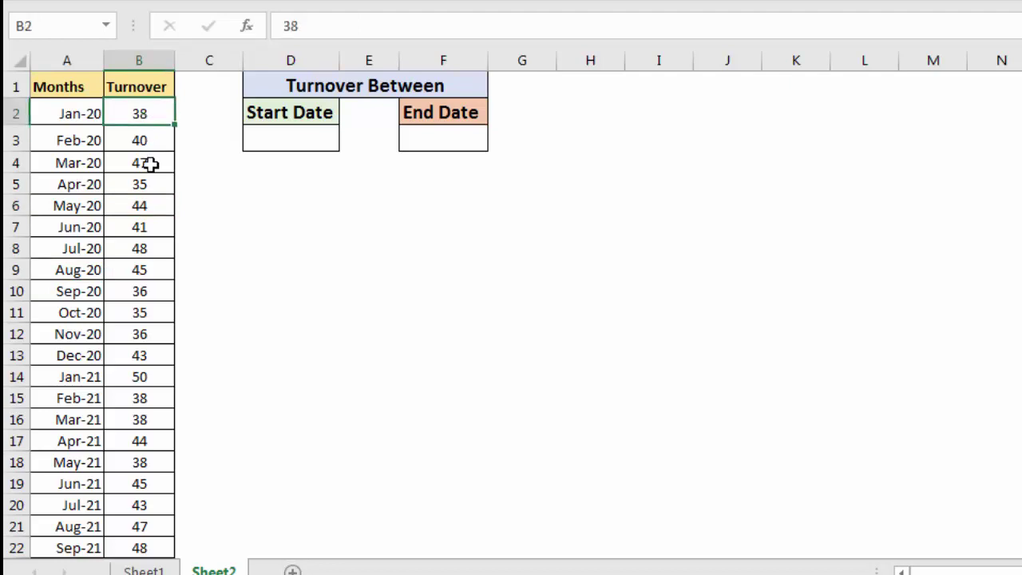
pyautogui.click(142, 113)
pyautogui.click(144, 140)
pyautogui.click(145, 166)
pyautogui.click(147, 114)
pyautogui.click(151, 140)
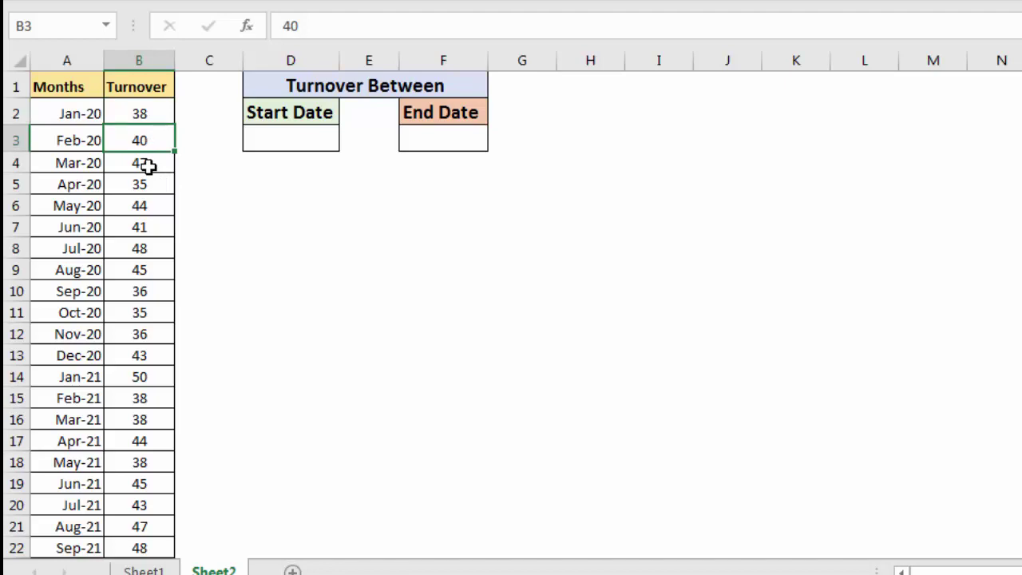
# - Select the month ranges A5:A8, A8:A14 and A2:A6, then clear the selection
pyautogui.scroll(-3, 122, 211)
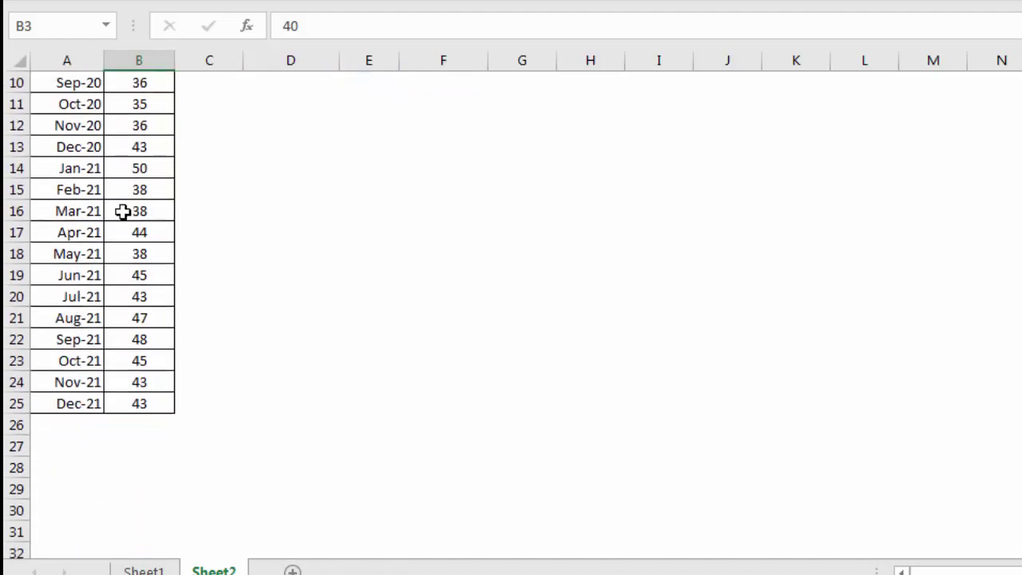
pyautogui.scroll(2, 122, 211)
pyautogui.scroll(1, 122, 211)
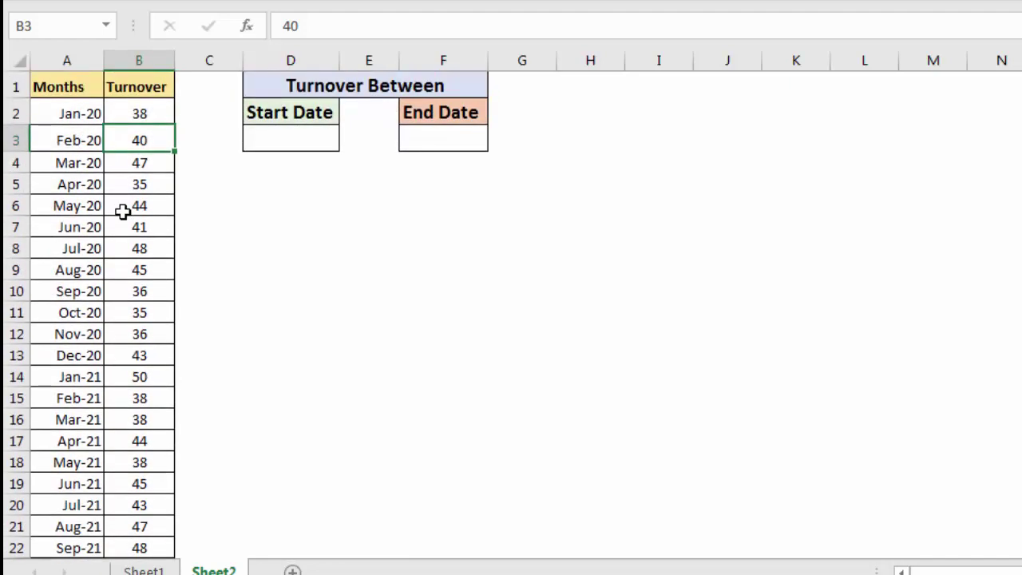
pyautogui.moveTo(59, 183); pyautogui.dragTo(64, 312)
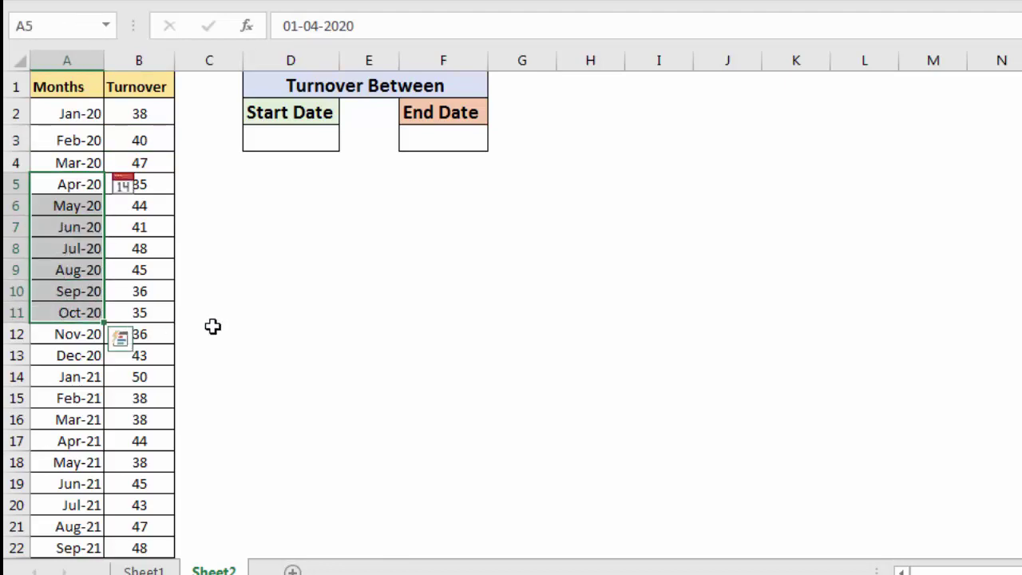
pyautogui.moveTo(76, 248); pyautogui.dragTo(80, 386)
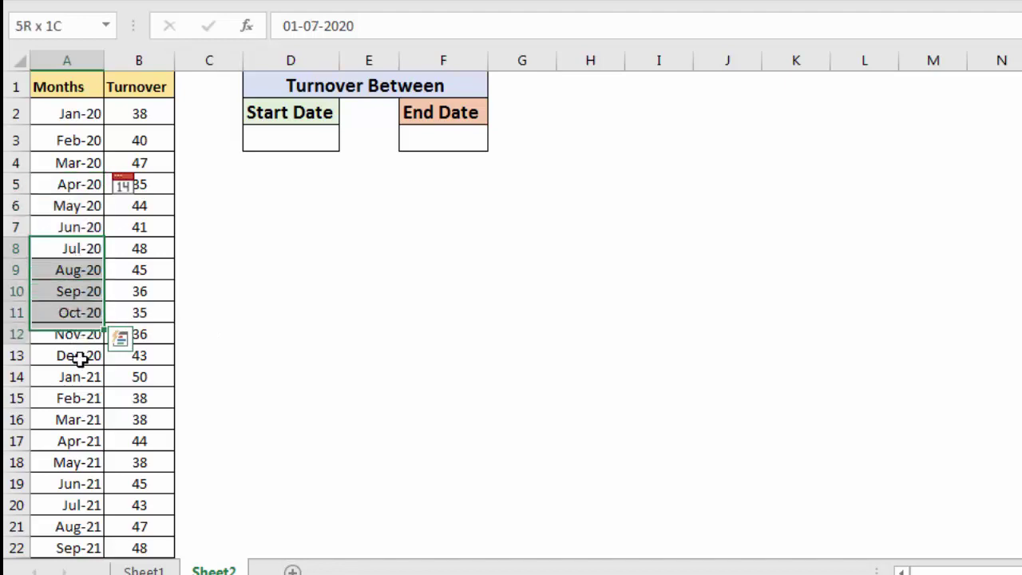
pyautogui.moveTo(89, 113); pyautogui.dragTo(86, 204)
pyautogui.click(269, 223)
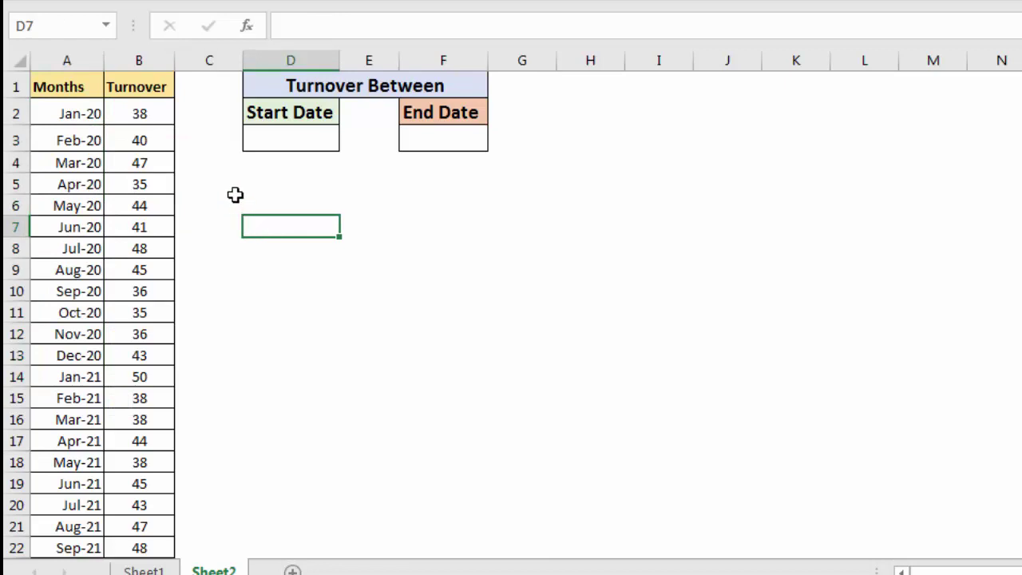
# - Select the empty Start Date and End Date cells together
pyautogui.click(288, 114)
pyautogui.click(444, 107)
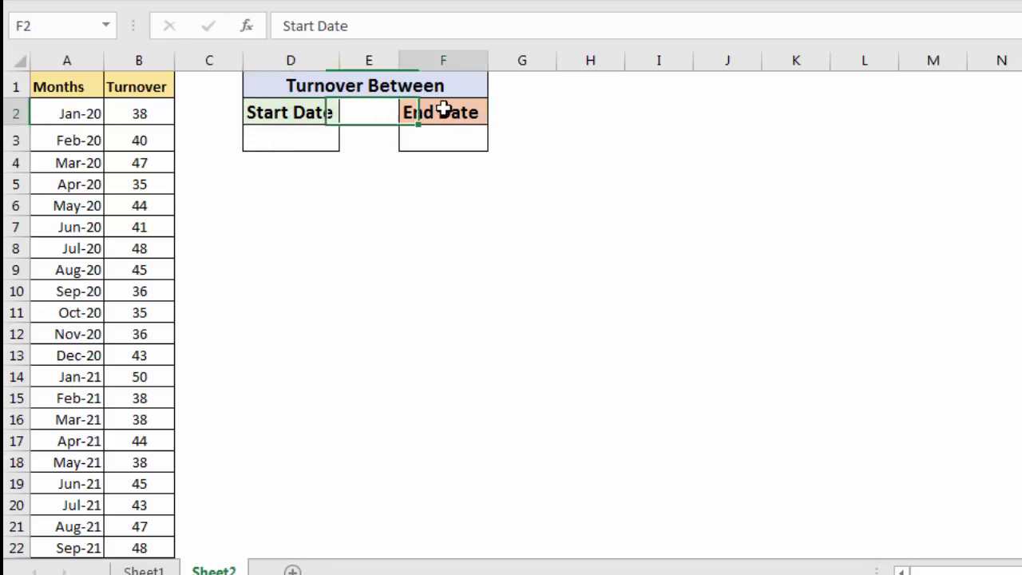
pyautogui.click(298, 132)
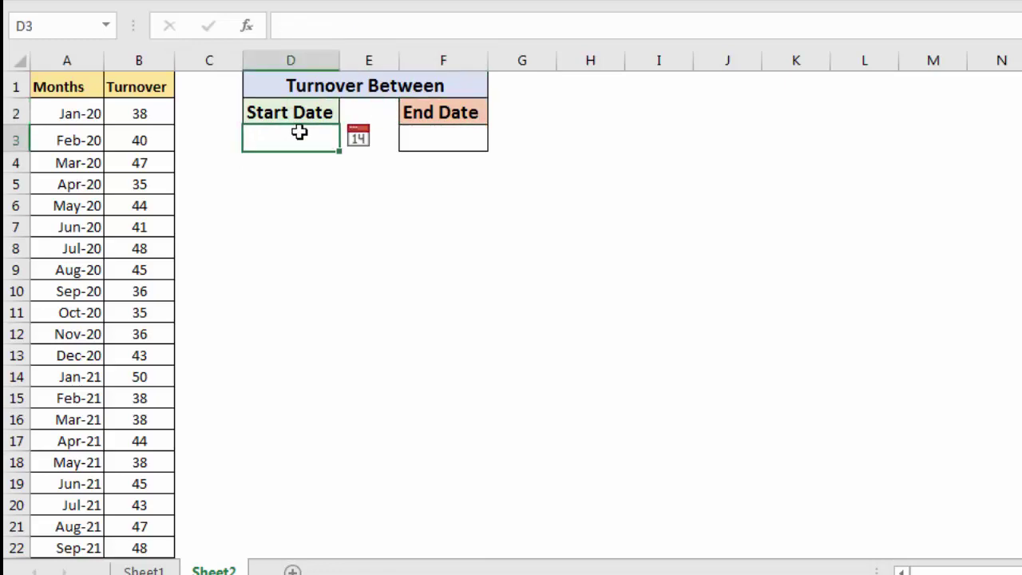
pyautogui.click(424, 139)
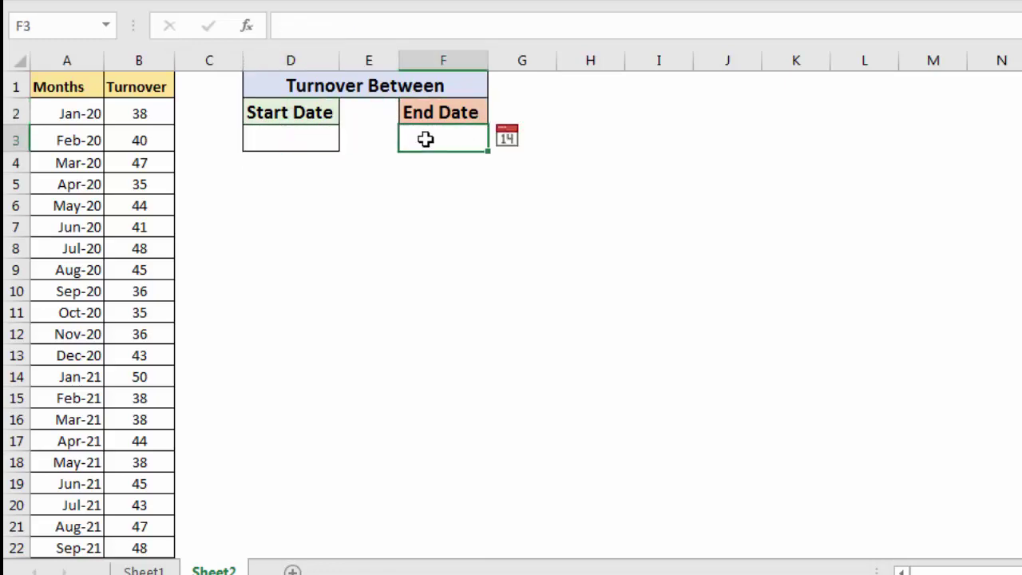
pyautogui.click(292, 137)
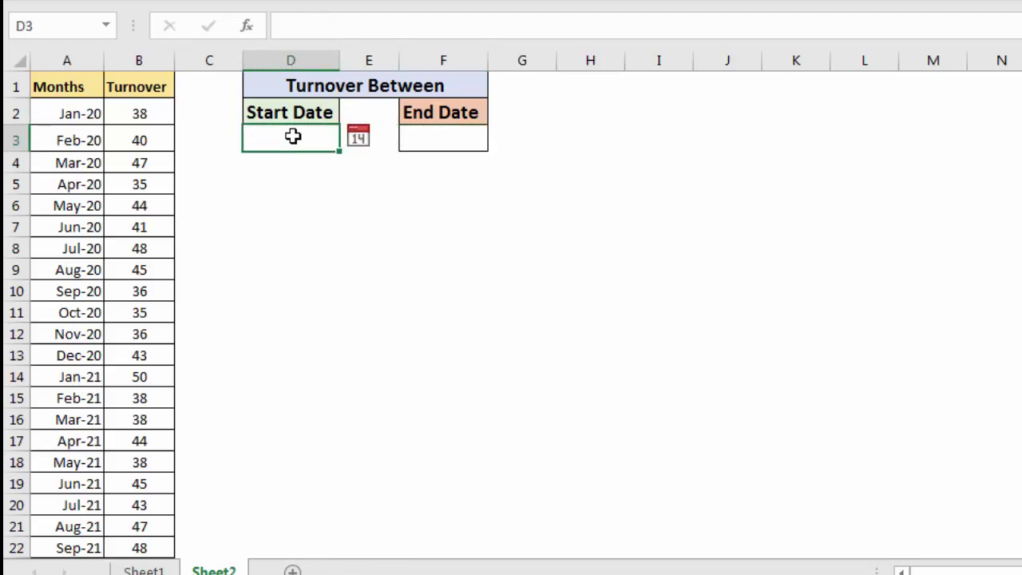
pyautogui.click(426, 138)
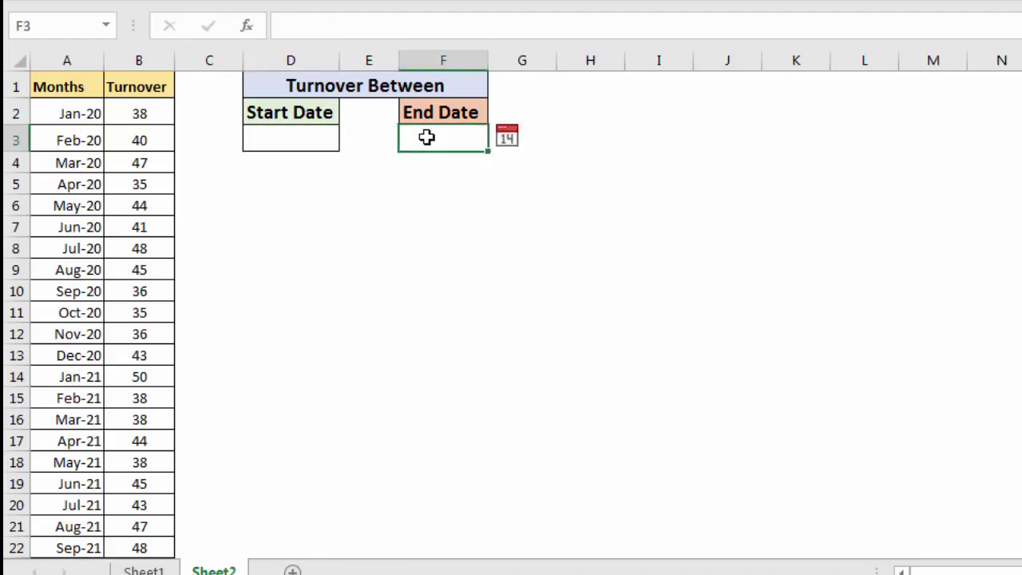
pyautogui.click(273, 137)
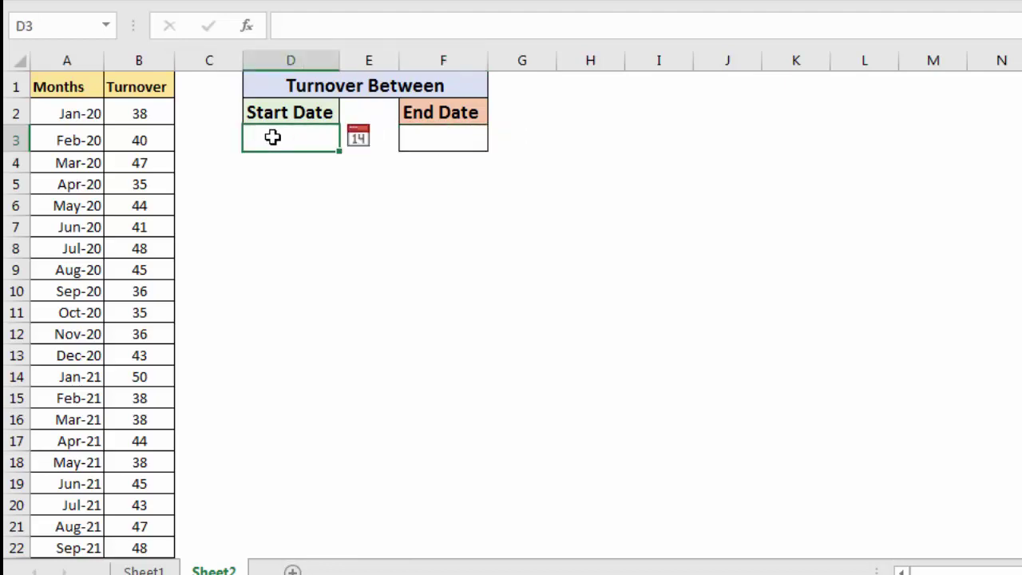
pyautogui.click(451, 144)
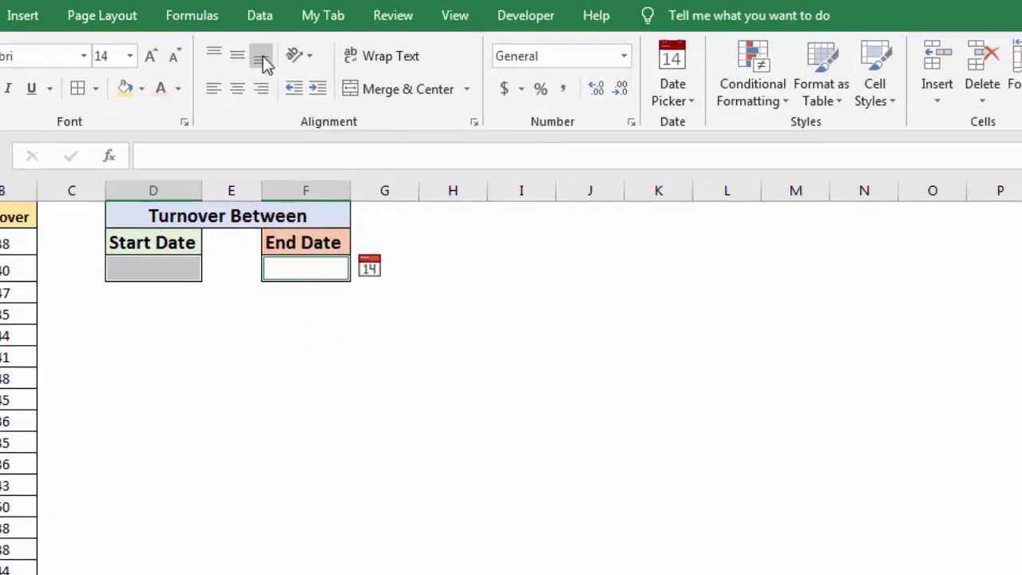
# - Restrict both date cells to a drop-down List sourced from =$A$2:$A$25
pyautogui.click(261, 10)
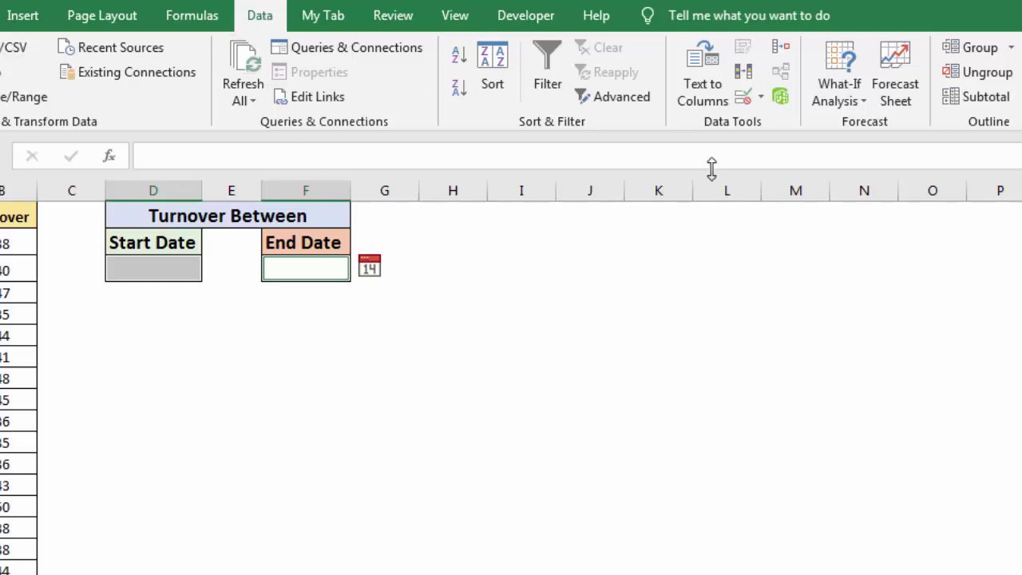
pyautogui.click(743, 99)
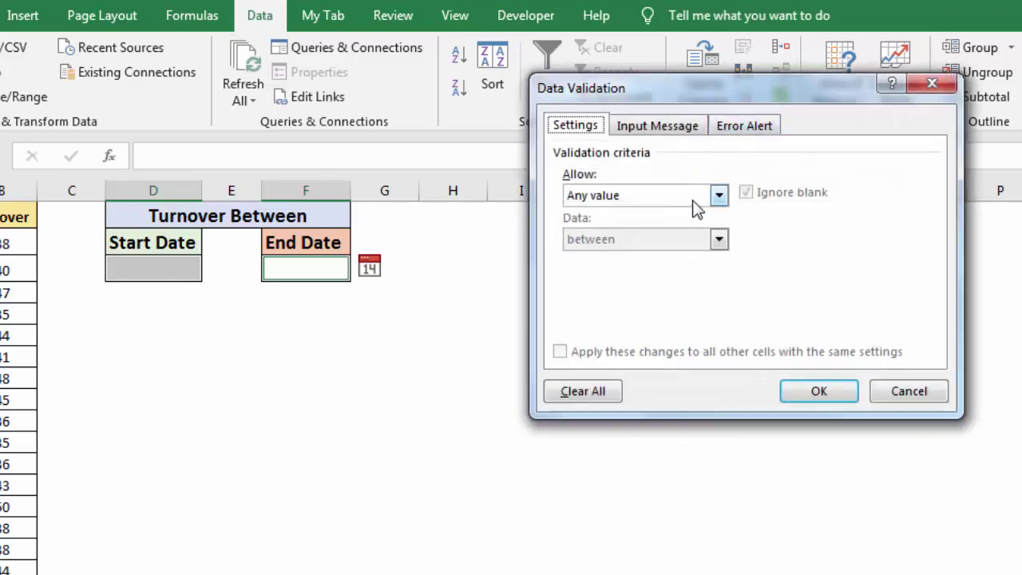
pyautogui.click(719, 196)
pyautogui.click(679, 254)
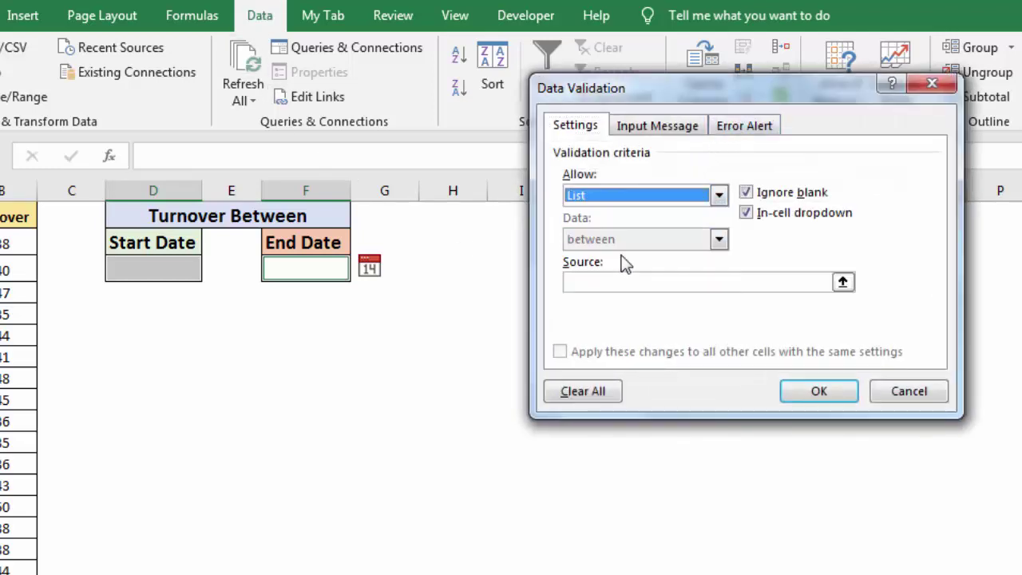
pyautogui.click(623, 283)
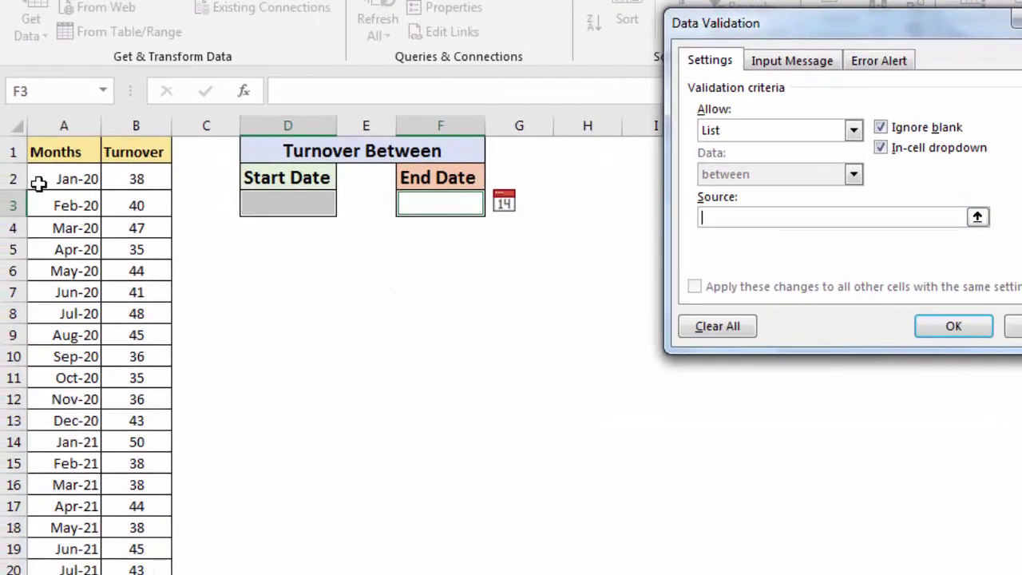
pyautogui.moveTo(47, 179)
pyautogui.mouseDown()
pyautogui.moveTo(50, 570)
pyautogui.moveTo(69, 557)
pyautogui.mouseUp()
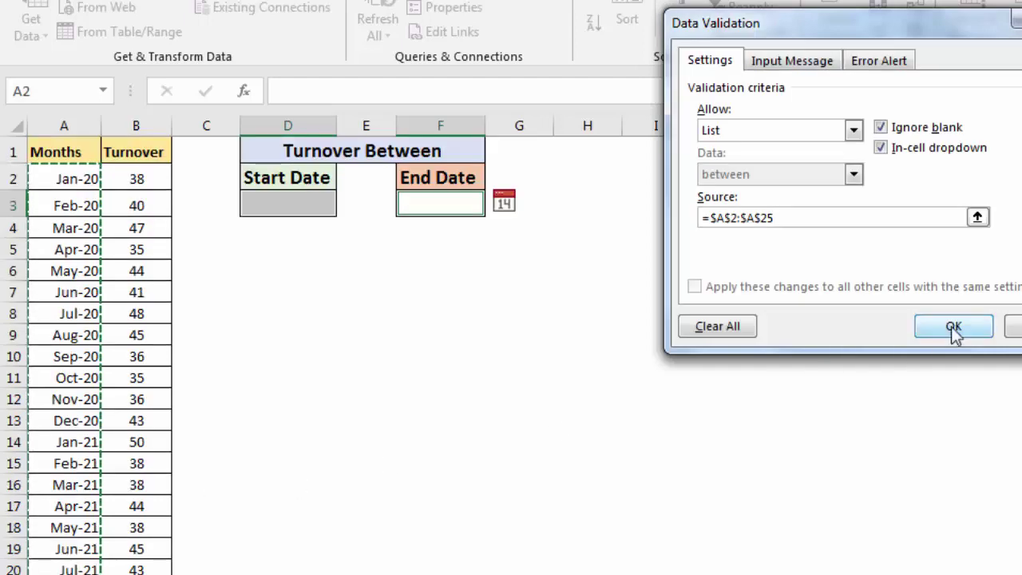
pyautogui.click(953, 327)
# - Choose Apr-20 for Start Date and May-20 for End Date, then select both values
pyautogui.click(375, 229)
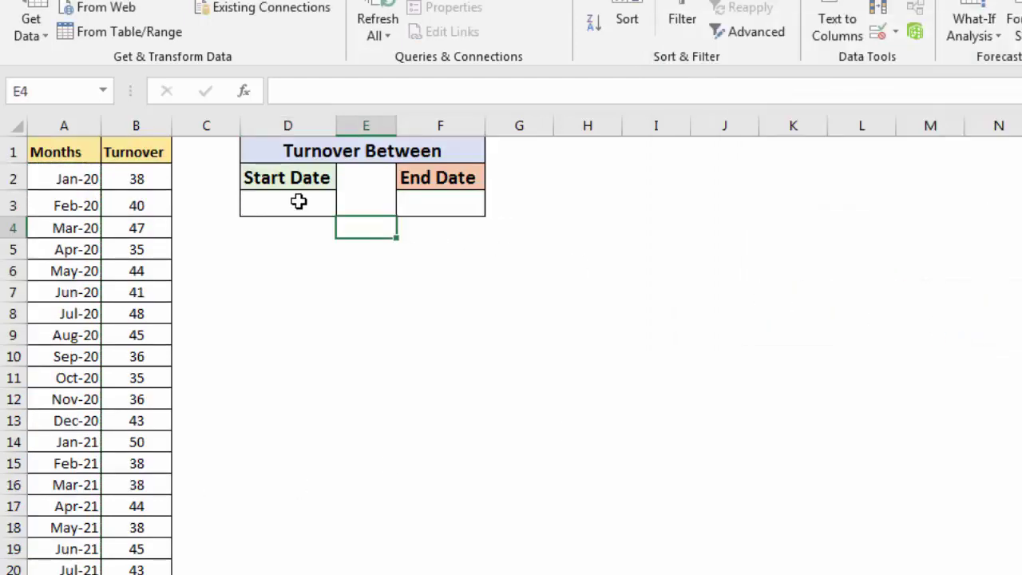
pyautogui.click(298, 202)
pyautogui.click(345, 206)
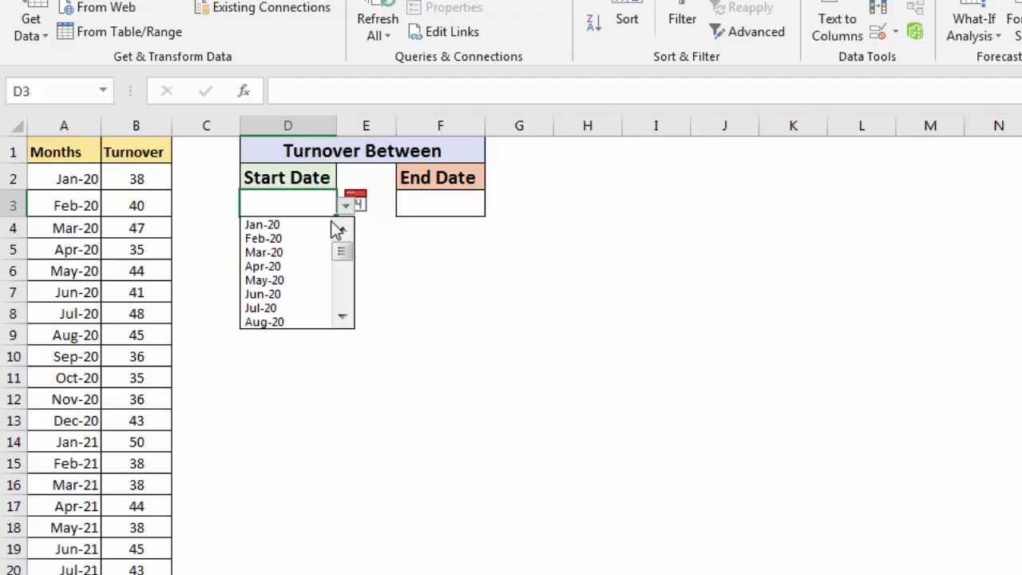
pyautogui.click(296, 270)
pyautogui.click(403, 214)
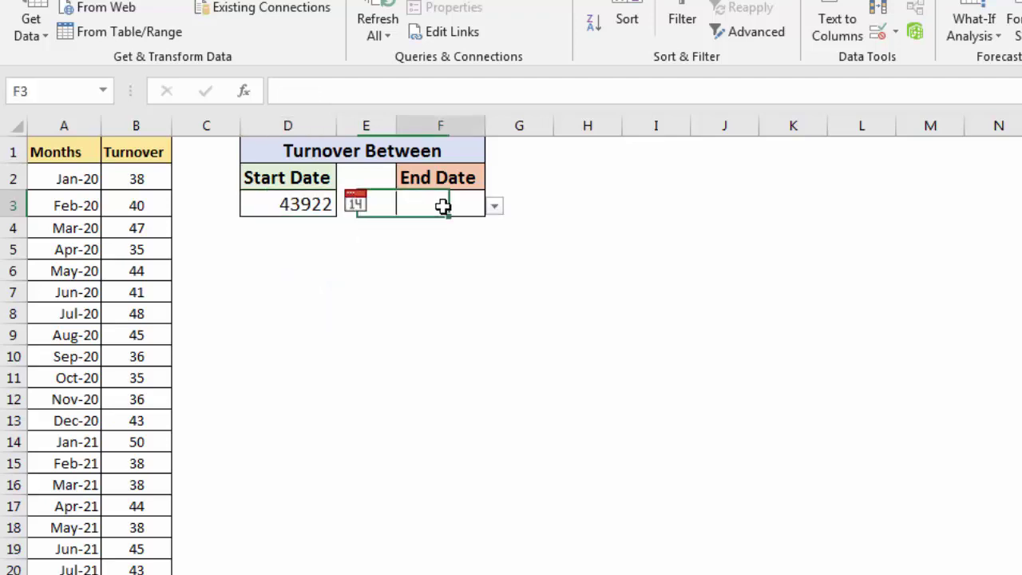
pyautogui.click(495, 209)
pyautogui.click(450, 279)
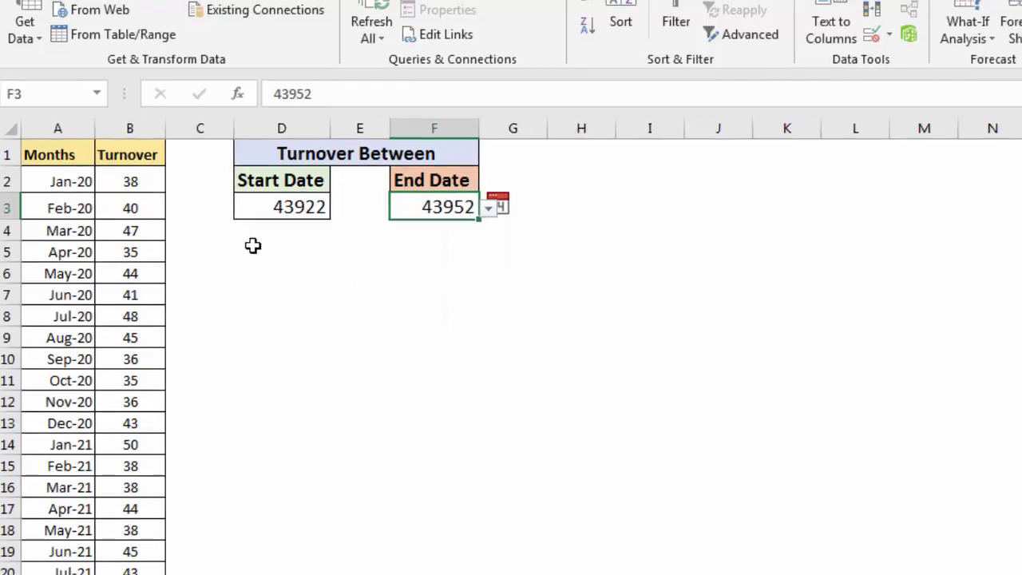
pyautogui.click(256, 244)
pyautogui.click(182, 244)
pyautogui.keyDown('ctrl'); pyautogui.click(360, 244); pyautogui.keyUp('ctrl')
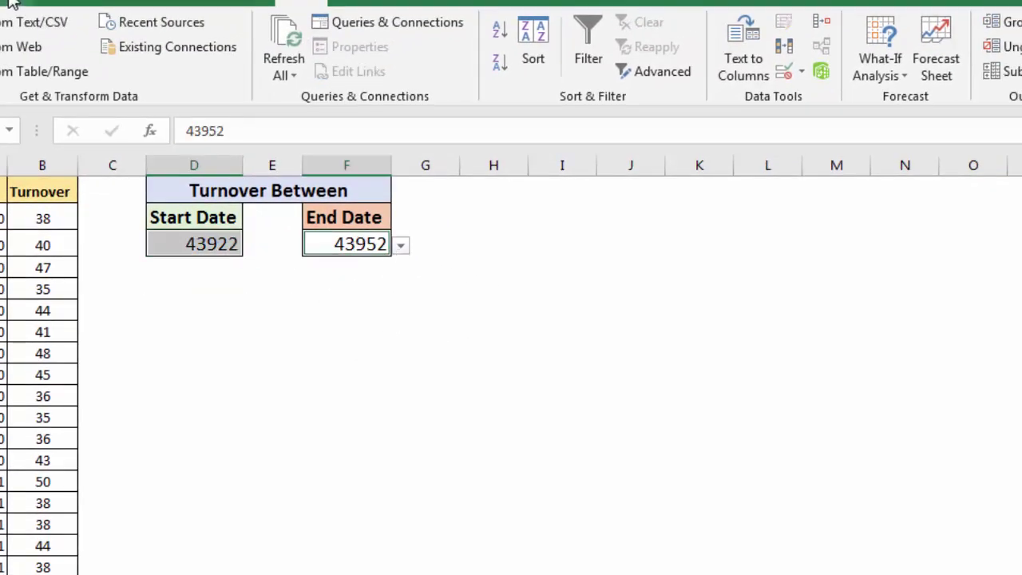
# - Apply a custom mmm-yy number format so the dates read Apr-20 and May-20
pyautogui.click(664, 30)
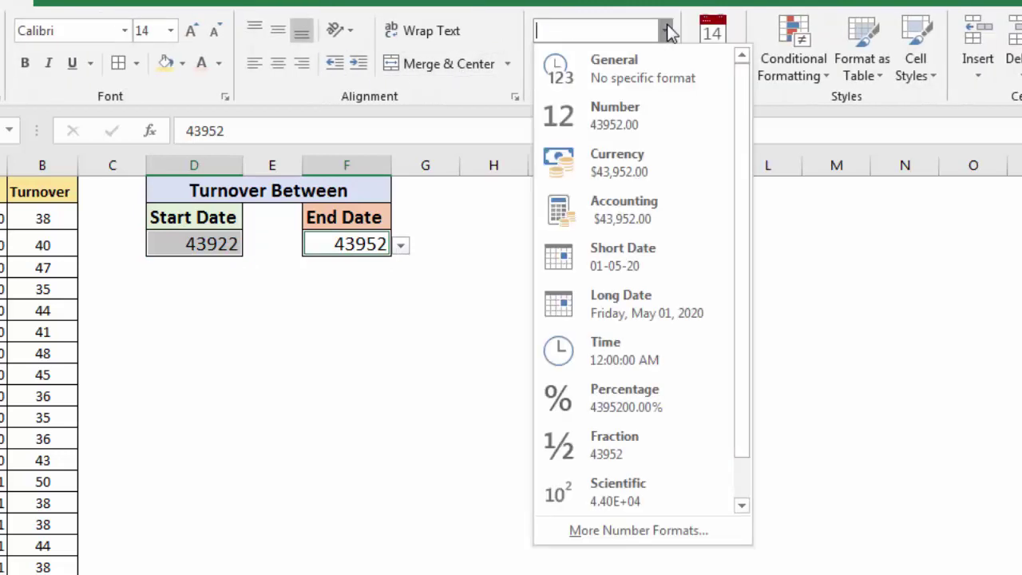
pyautogui.click(648, 534)
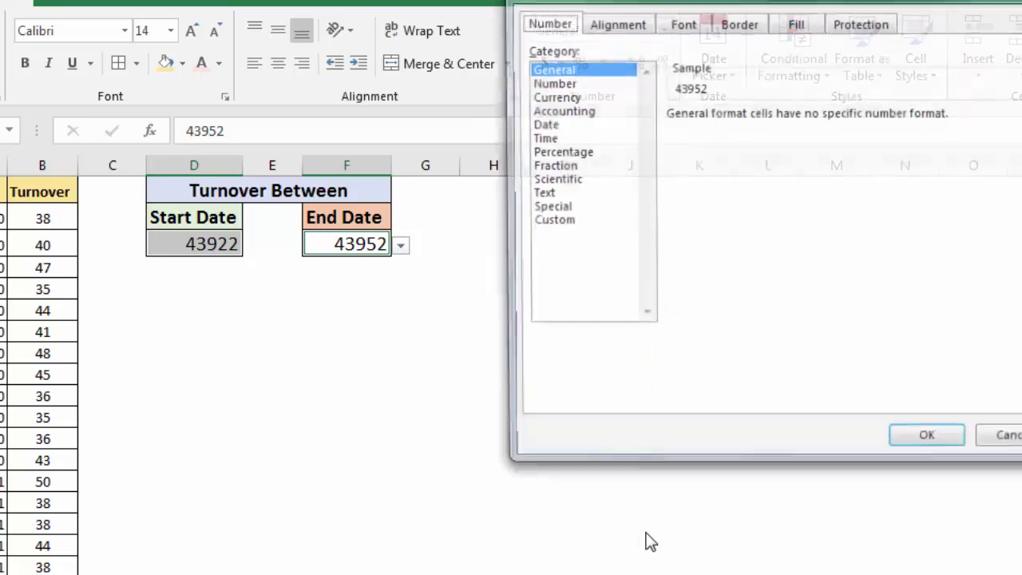
pyautogui.click(550, 223)
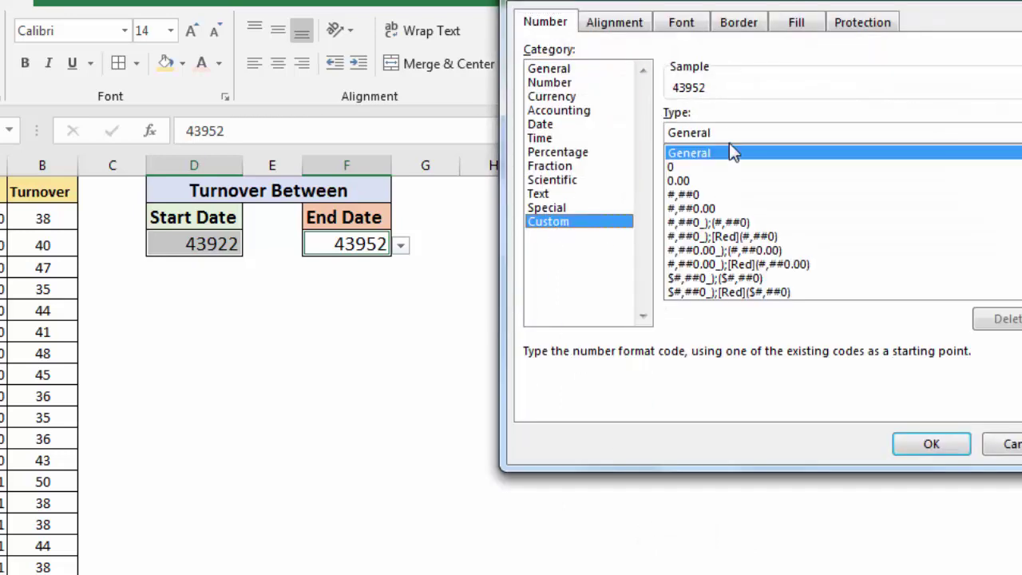
pyautogui.moveTo(726, 132); pyautogui.dragTo(654, 140)
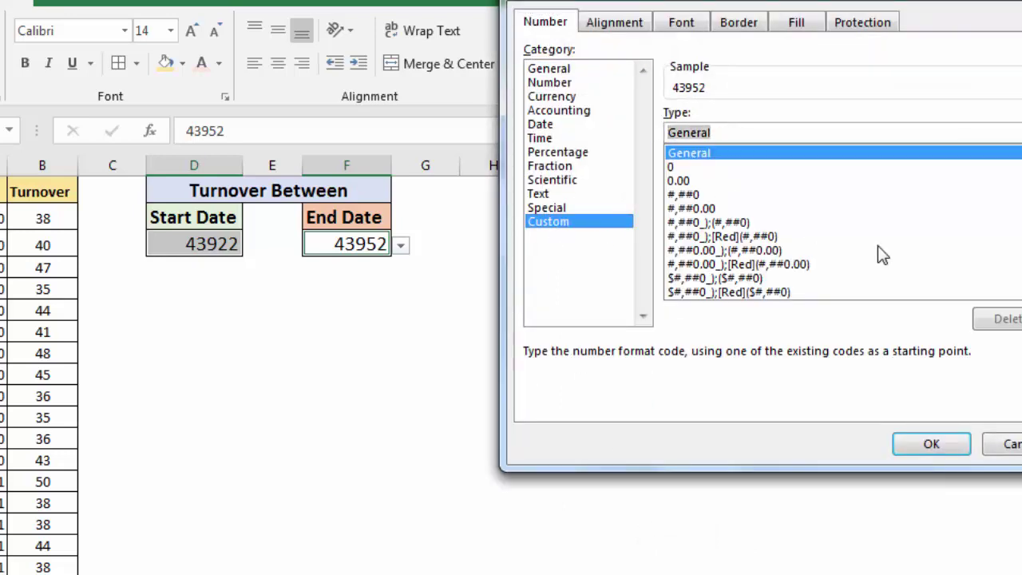
pyautogui.write('mmm-yy')
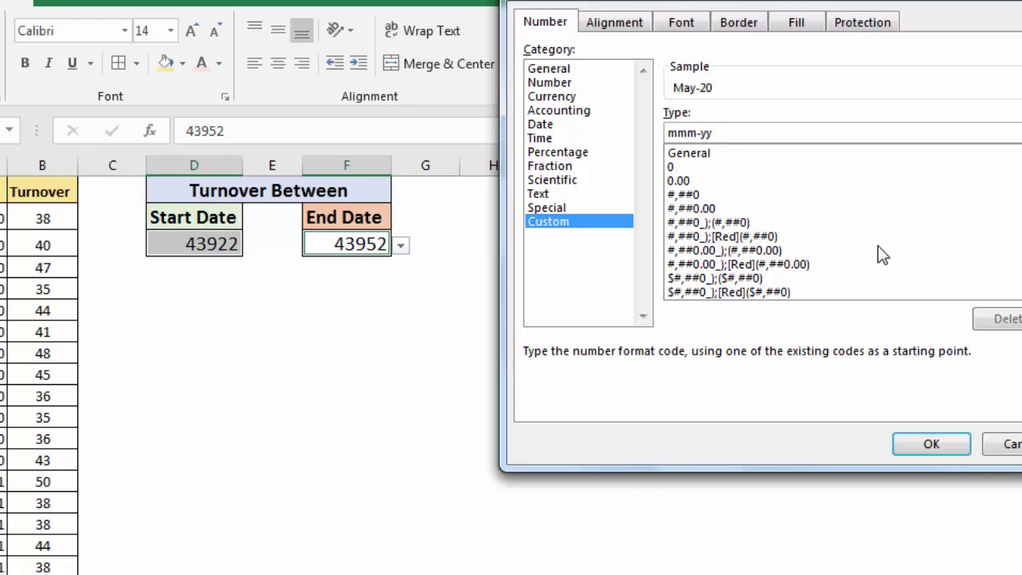
pyautogui.click(933, 443)
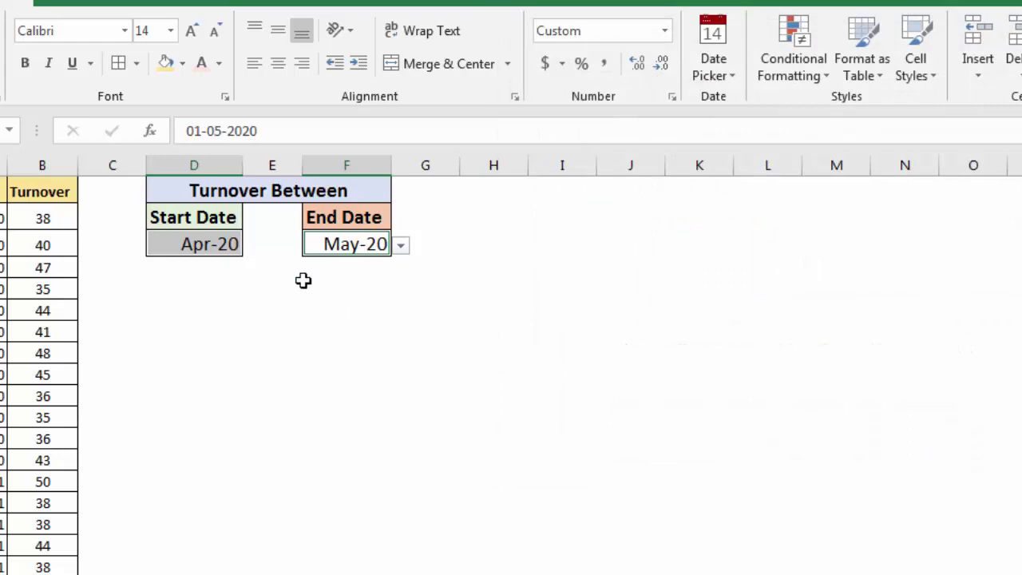
pyautogui.press('Down')
pyautogui.press('Down')
pyautogui.press('Left')
pyautogui.press('Left')
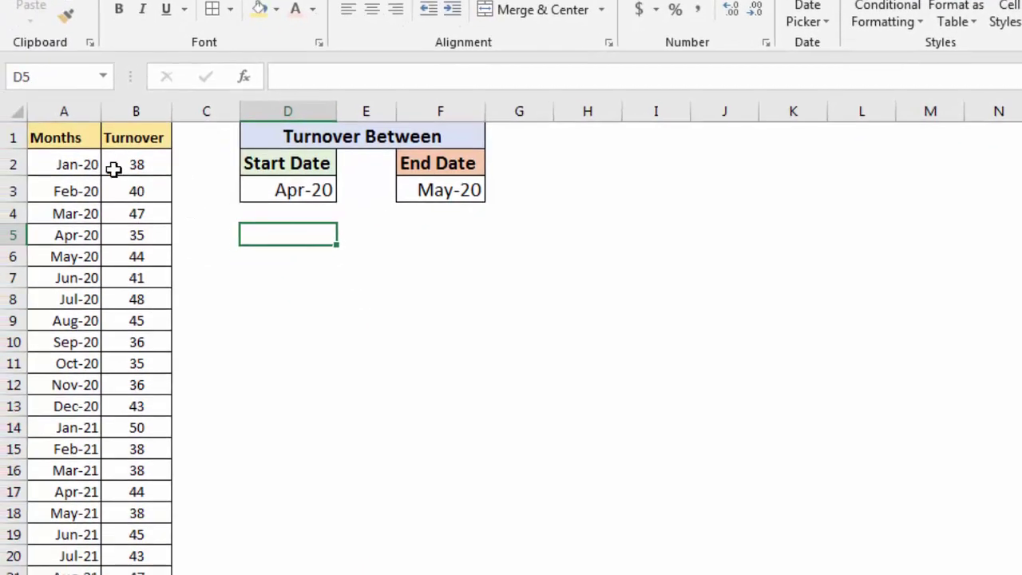
# - Insert a 2-D clustered column chart of A1:B25 and move it below the date cells
pyautogui.moveTo(58, 140)
pyautogui.mouseDown()
pyautogui.moveTo(140, 564)
pyautogui.moveTo(139, 543)
pyautogui.mouseUp()
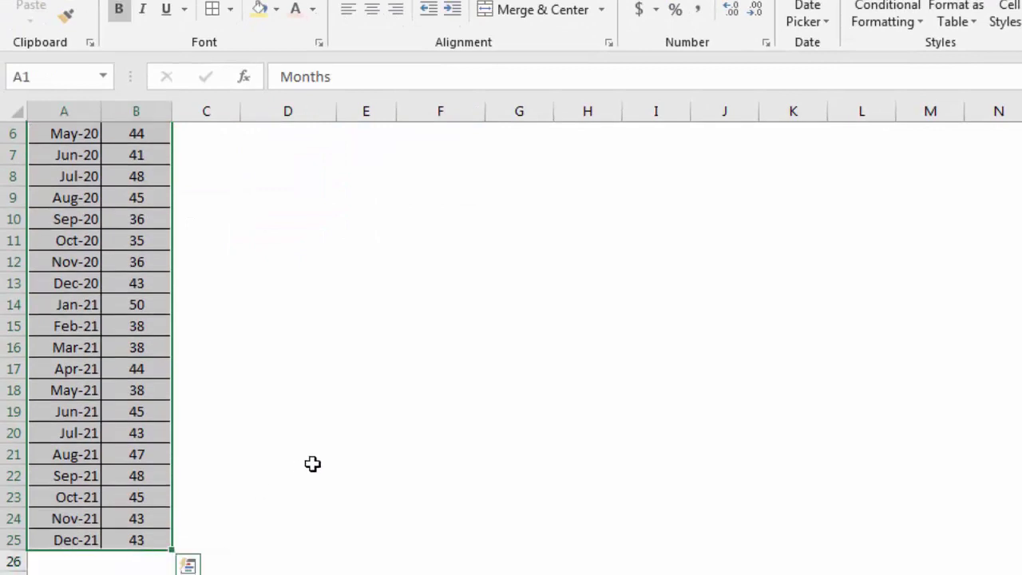
pyautogui.scroll(2, 312, 463)
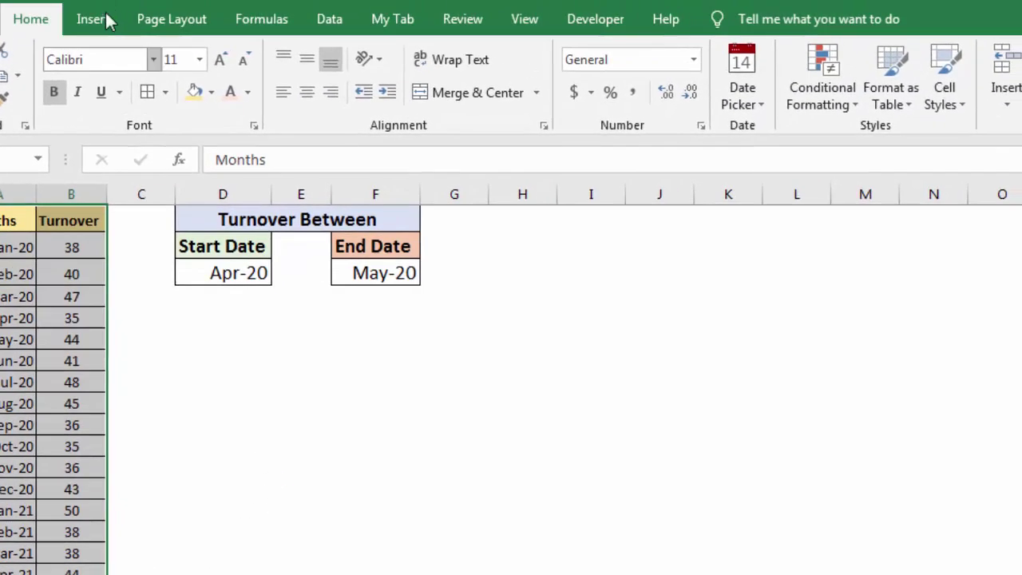
pyautogui.click(94, 18)
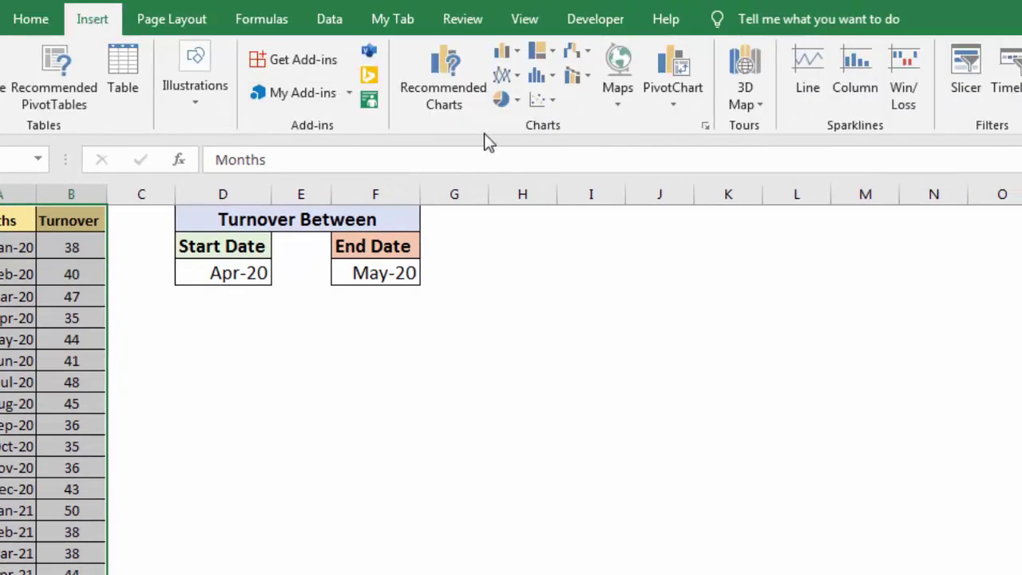
pyautogui.click(517, 56)
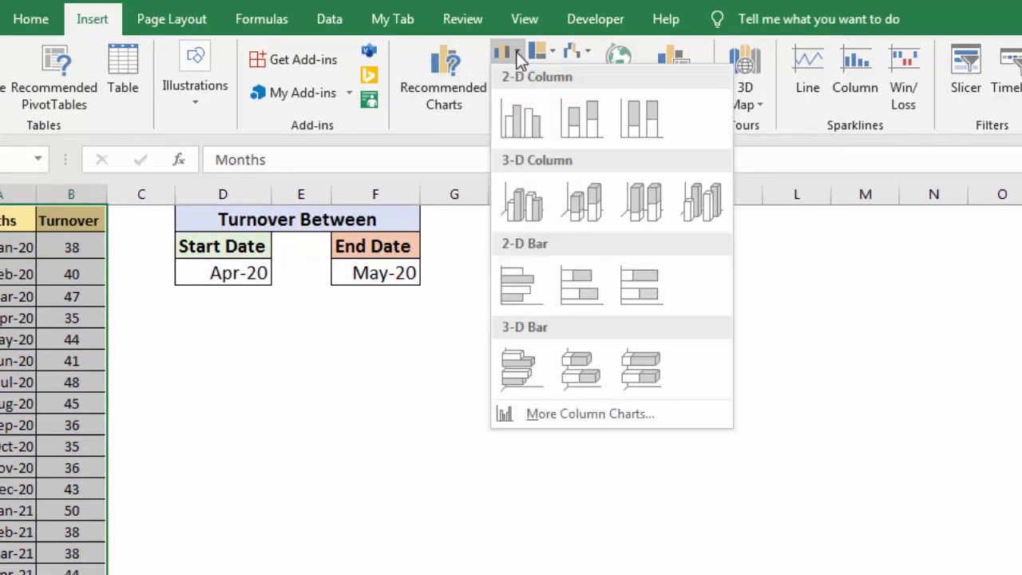
pyautogui.click(520, 118)
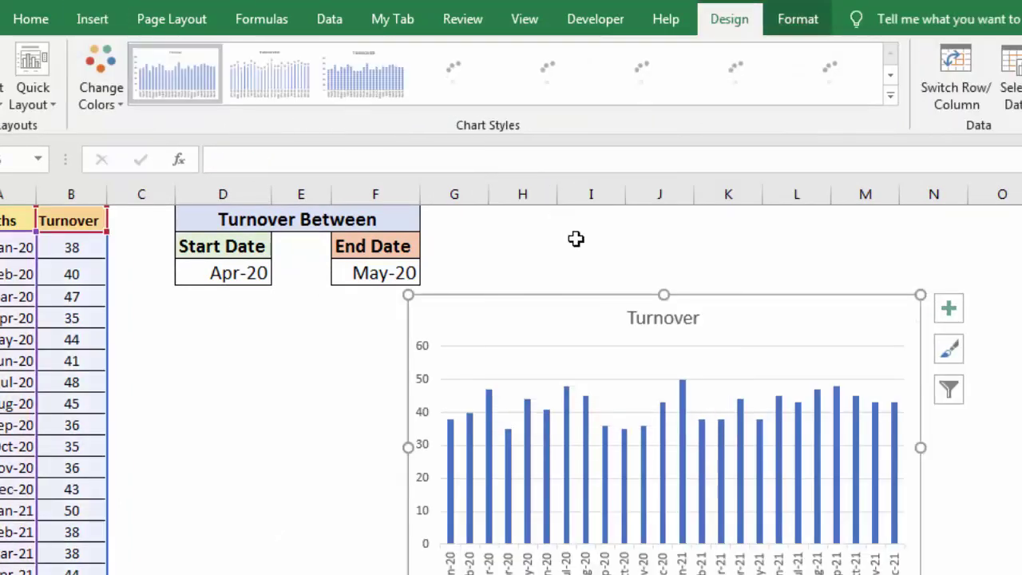
pyautogui.moveTo(586, 303); pyautogui.dragTo(338, 306)
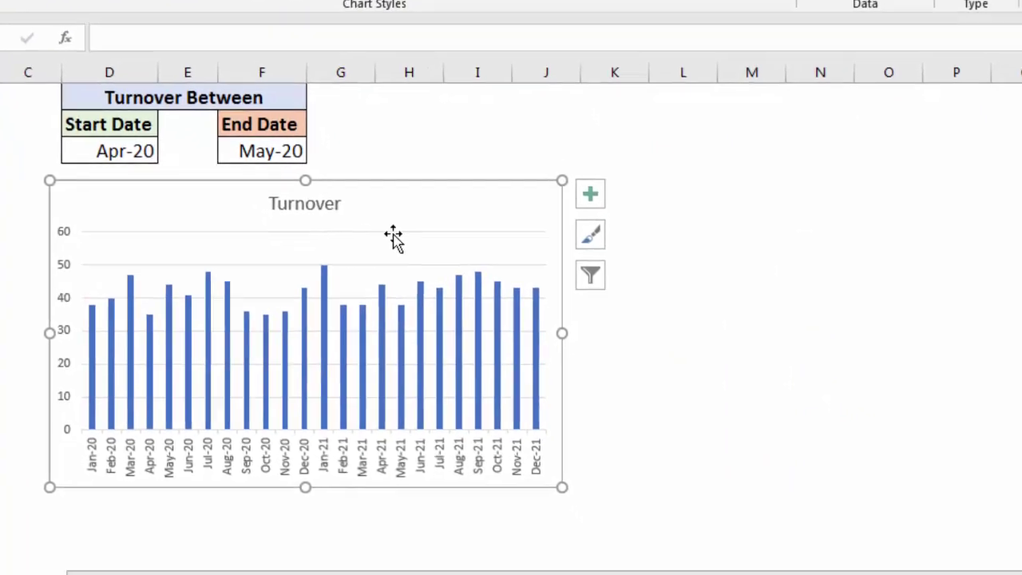
# - Delete the chart's horizontal gridlines, vertical value axis and Turnover title
pyautogui.click(146, 195)
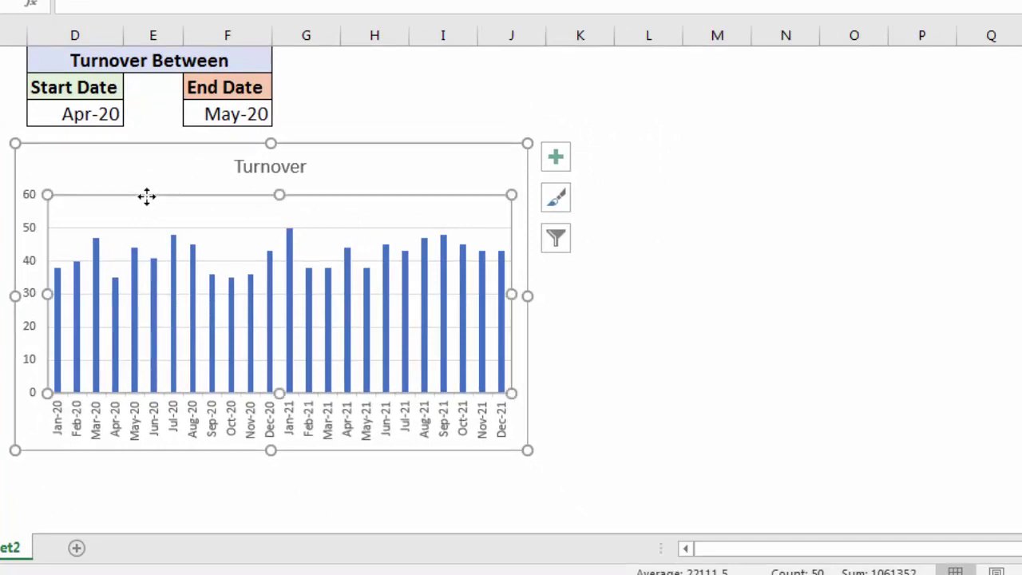
pyautogui.click(125, 228)
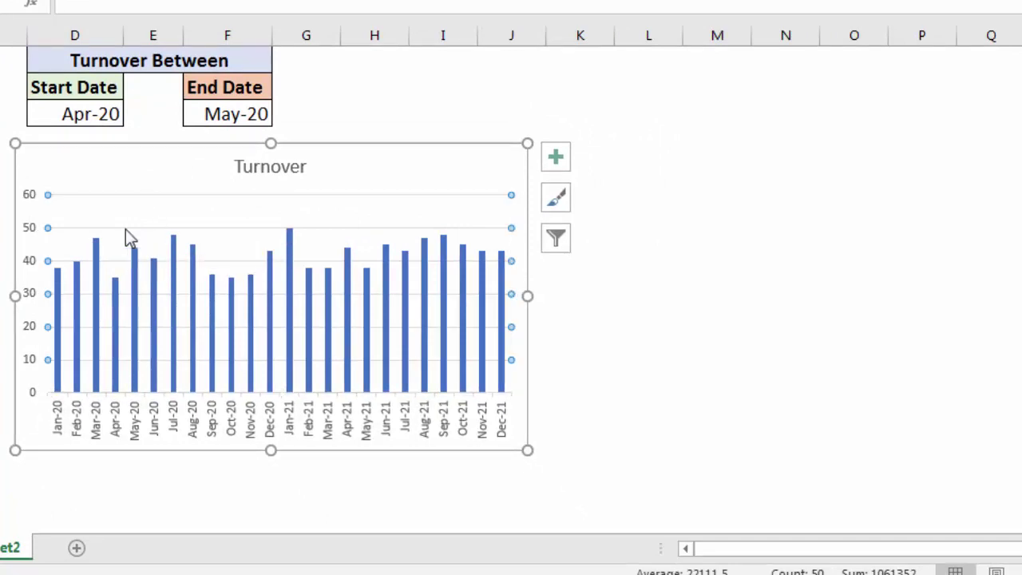
pyautogui.press('Delete')
pyautogui.click(31, 202)
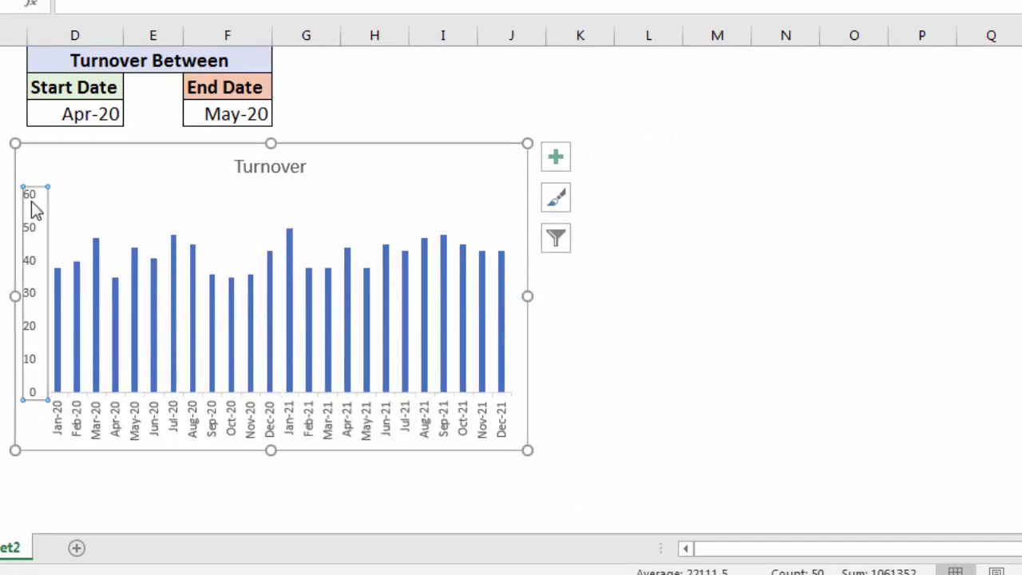
pyautogui.press('Delete')
pyautogui.click(275, 164)
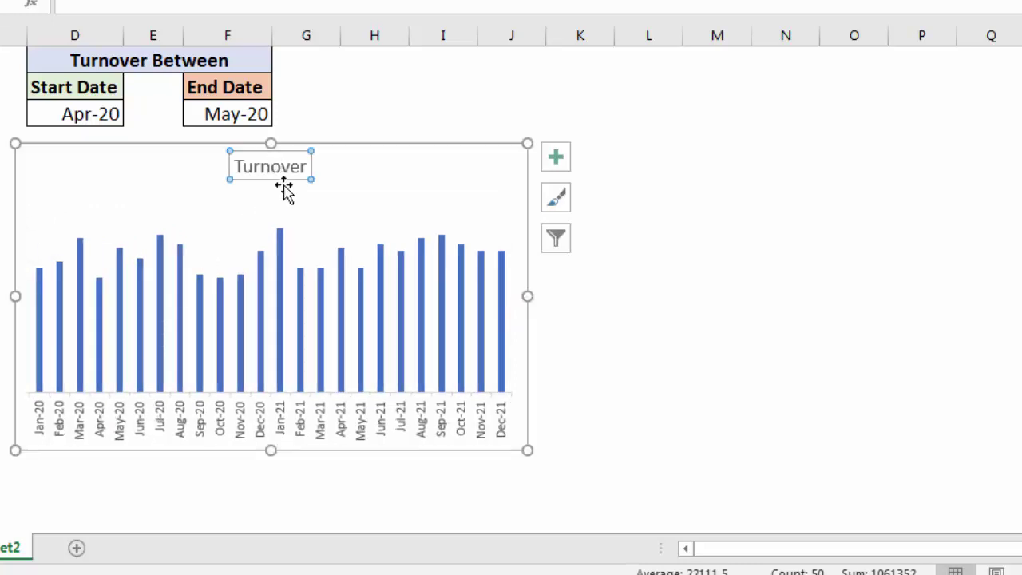
pyautogui.press('Delete')
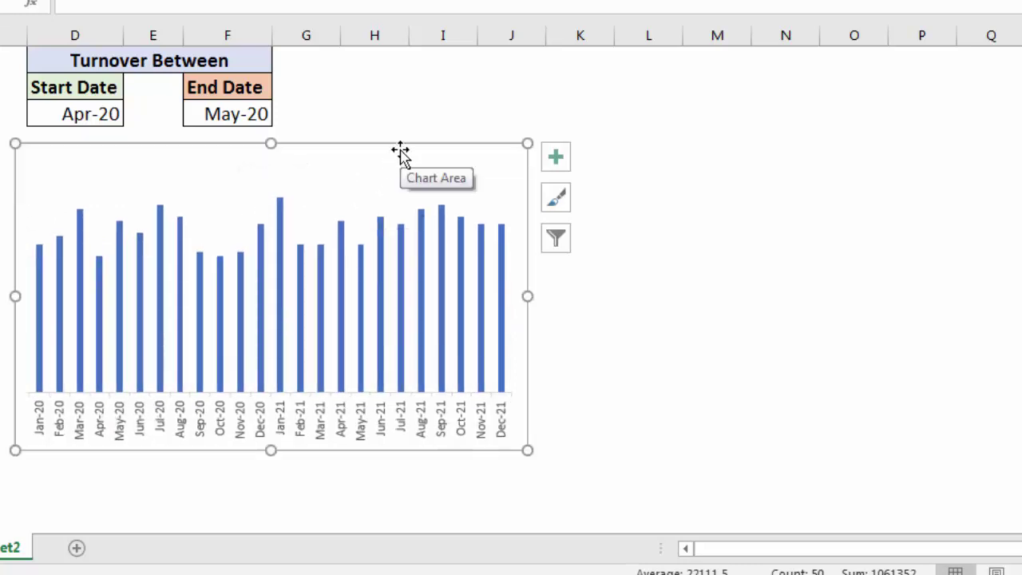
# - Remove the chart area border and give the plot area no fill and no line
pyautogui.rightClick(400, 150)
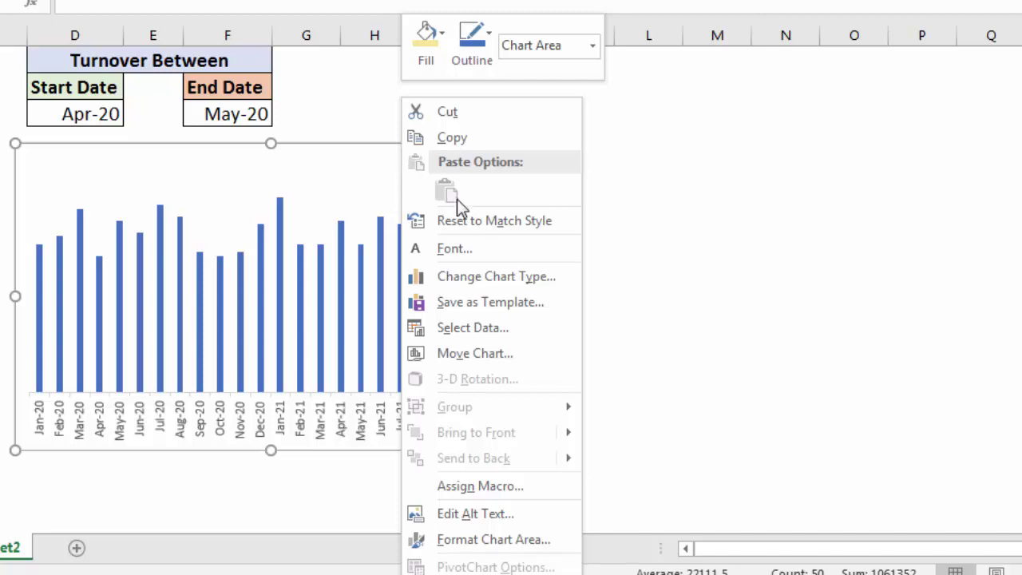
pyautogui.click(494, 540)
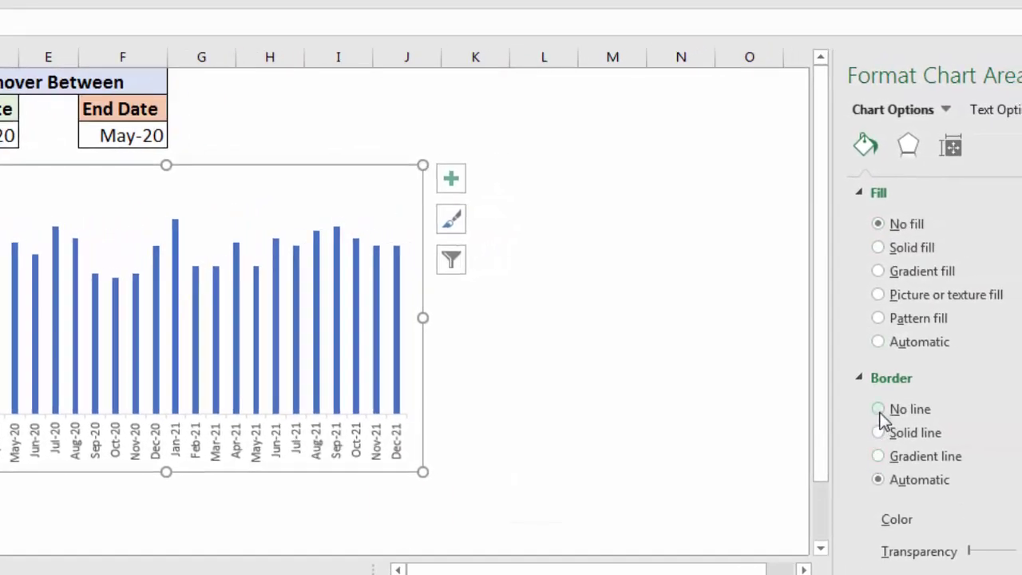
pyautogui.click(878, 409)
pyautogui.click(246, 230)
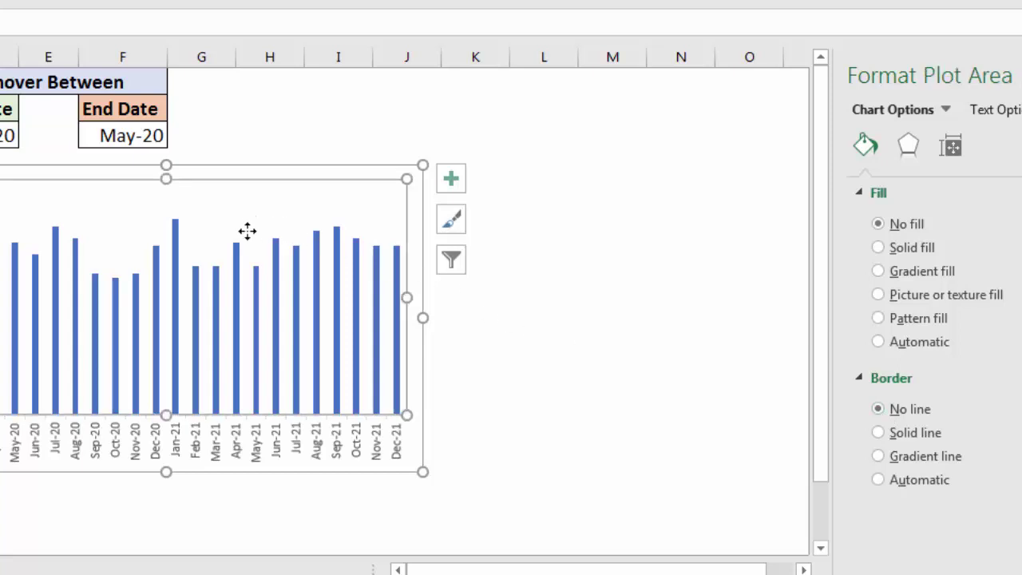
pyautogui.click(878, 224)
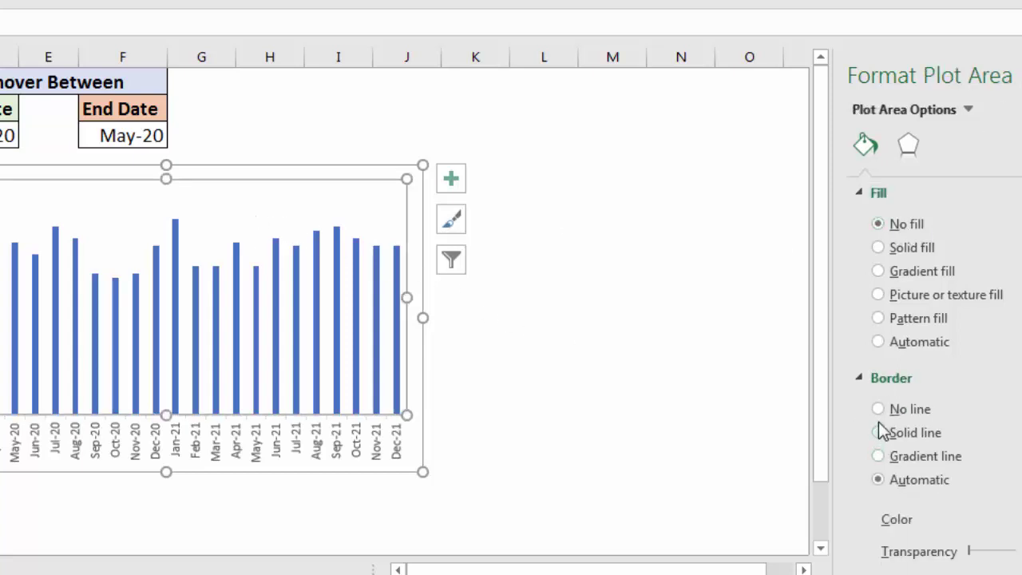
pyautogui.click(878, 408)
pyautogui.click(546, 334)
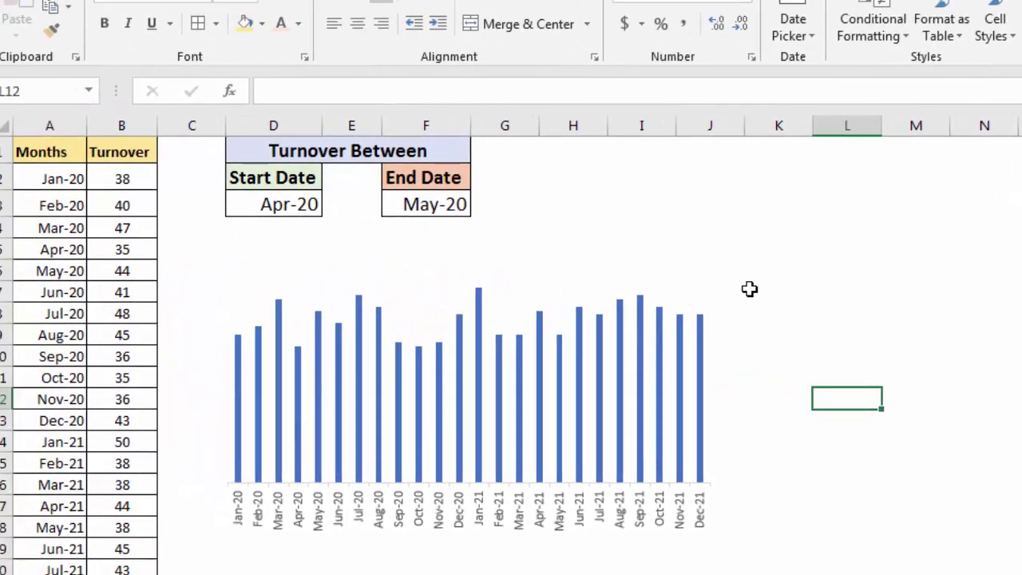
# - Add data labels to the Turnover bars and fill the labels yellow
pyautogui.click(479, 343)
pyautogui.rightClick(481, 343)
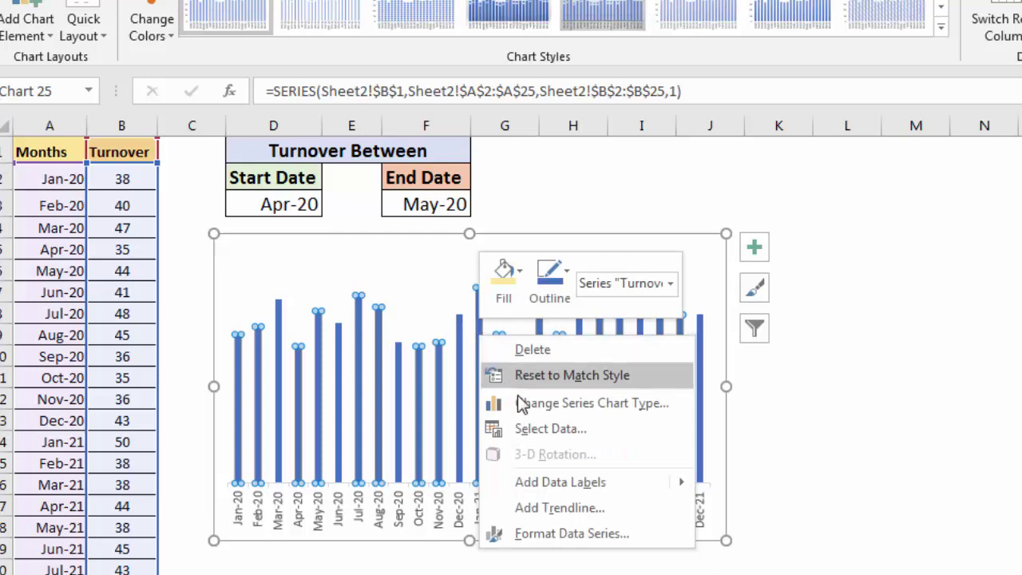
pyautogui.click(549, 482)
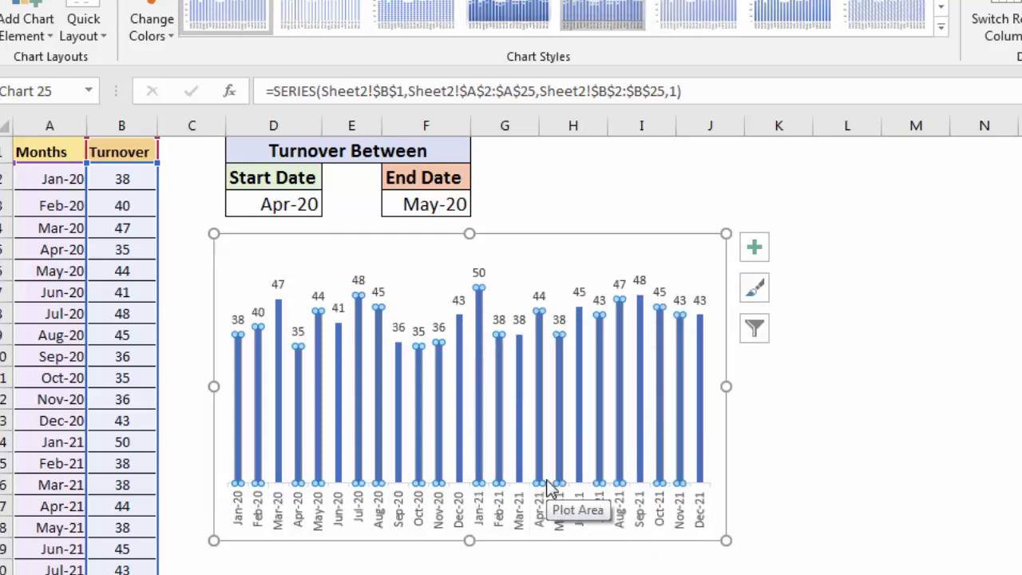
pyautogui.click(479, 272)
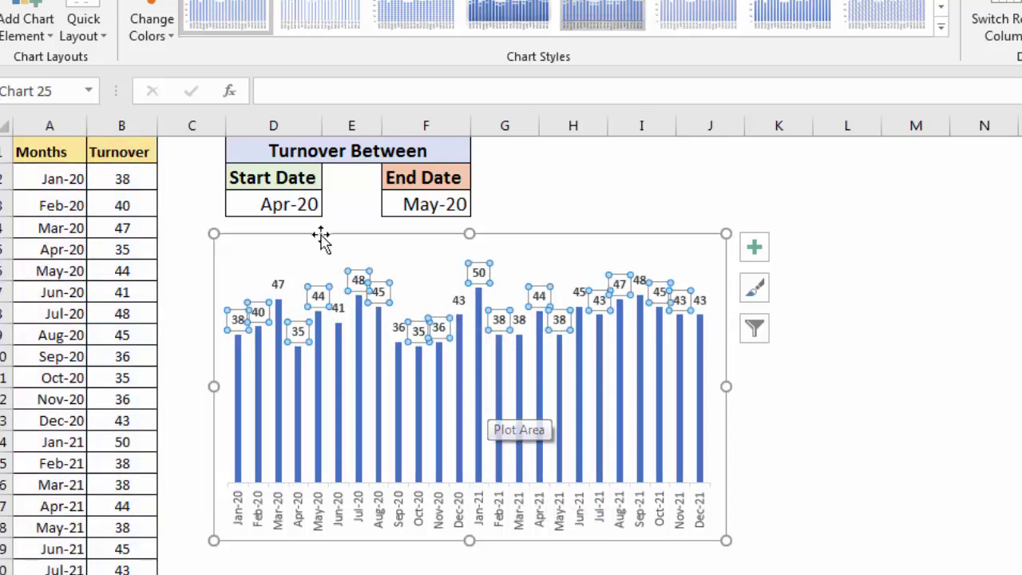
pyautogui.click(232, 2)
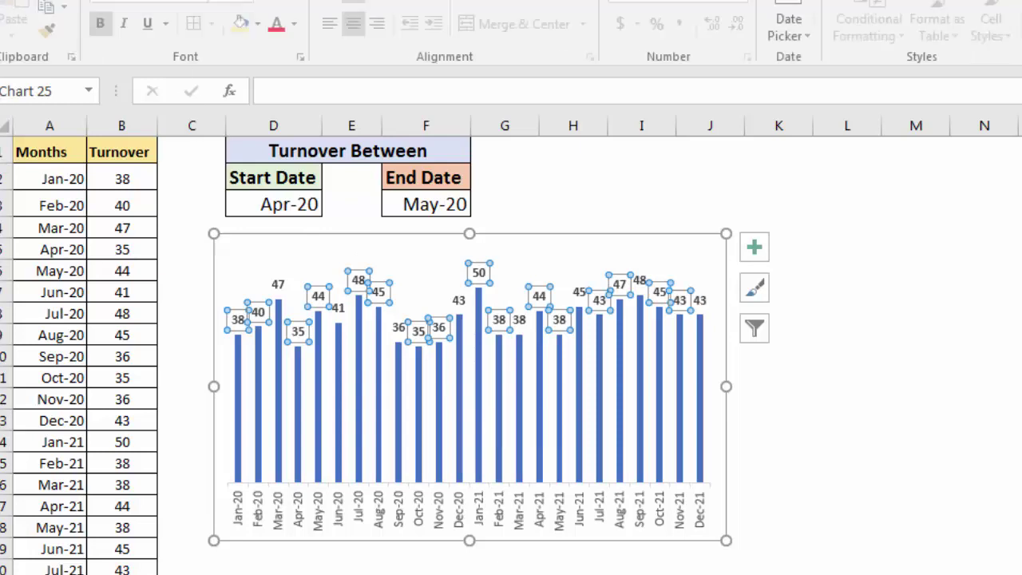
pyautogui.click(244, 26)
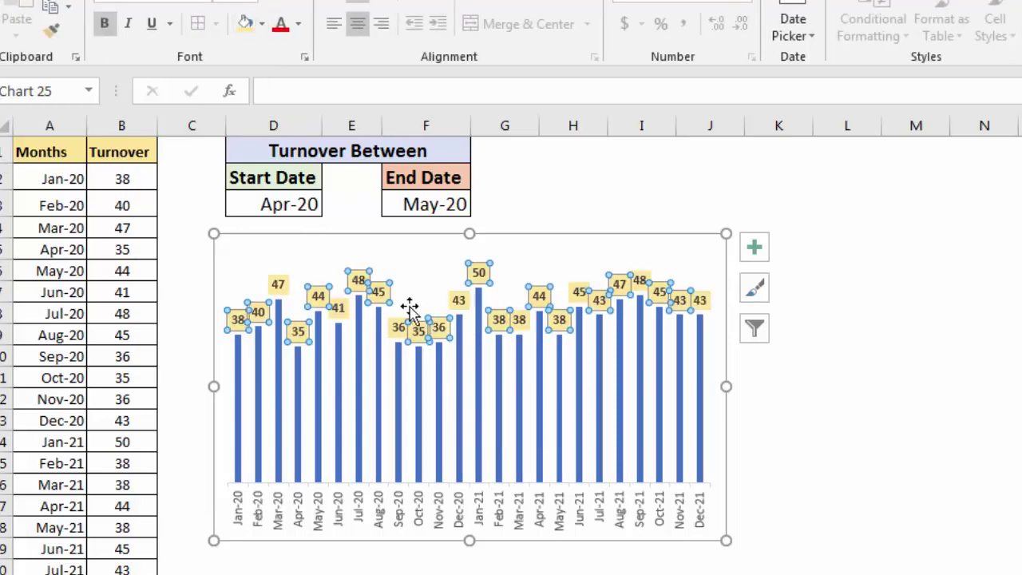
pyautogui.click(807, 390)
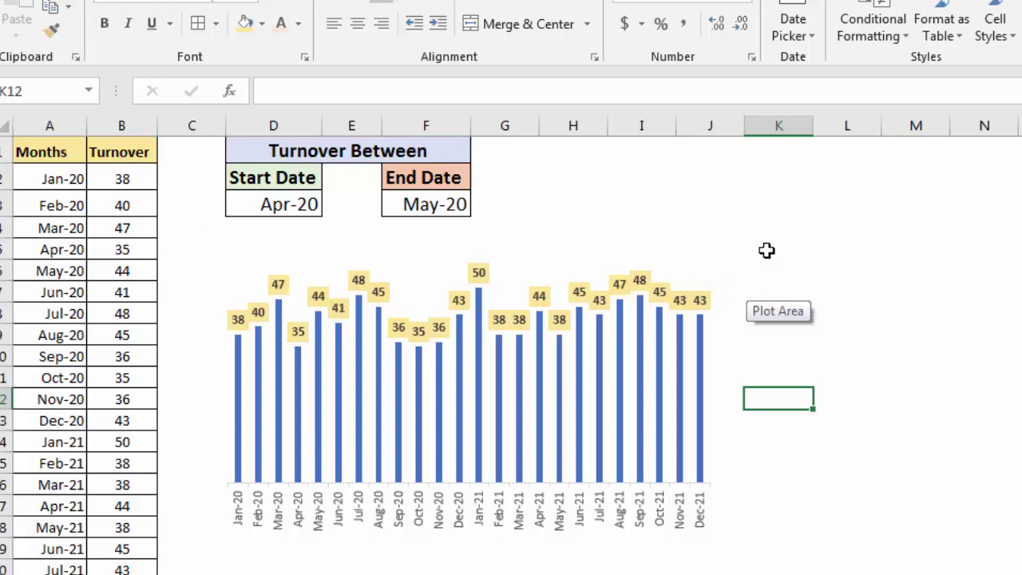
# - Enter the helper labels 'date' in H2 and 'turn' in H3
pyautogui.click(575, 166)
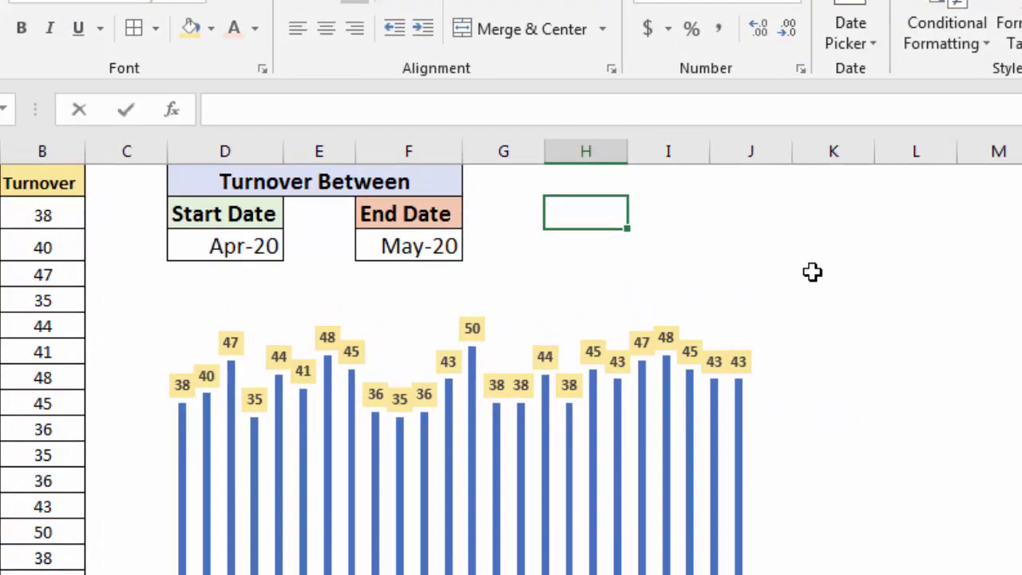
pyautogui.write('date')
pyautogui.press('Return')
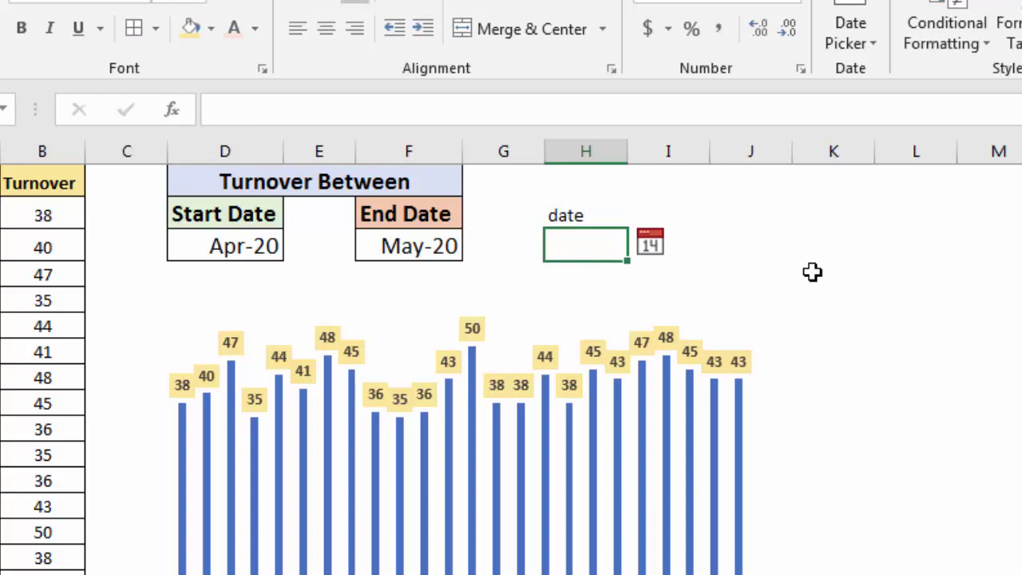
pyautogui.write('turn')
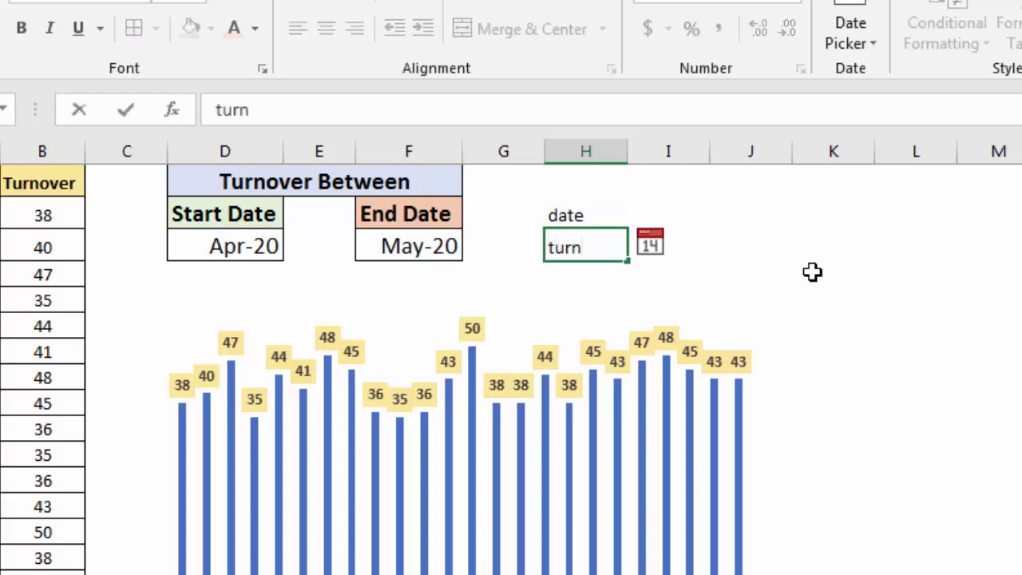
pyautogui.press('Tab')
pyautogui.click(676, 209)
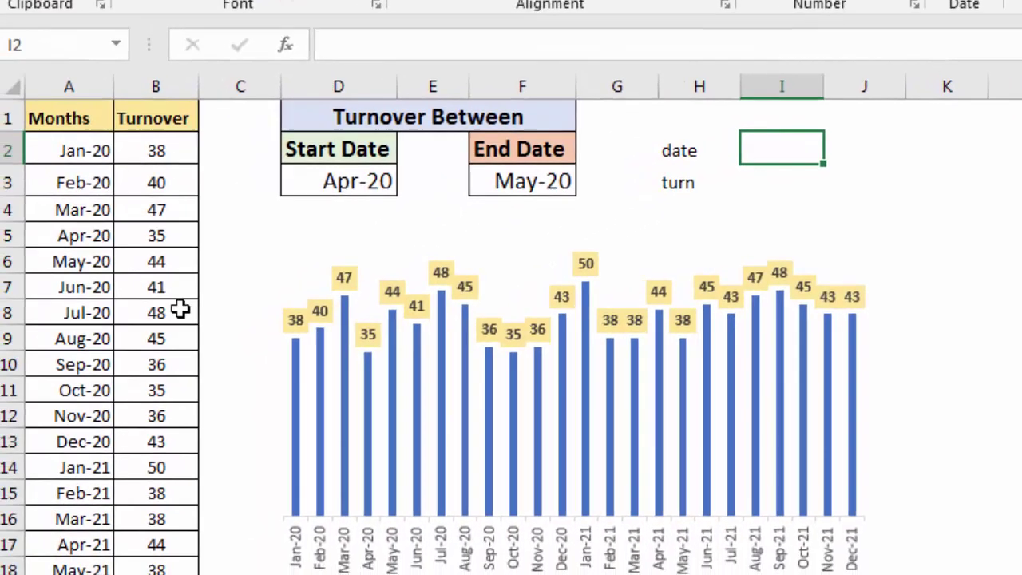
# - Enter =INDEX($A$2:$A$25,MATCH($D$3,$A$2:$A$25,0)) in I2 to look up the Start Date
pyautogui.write('=')
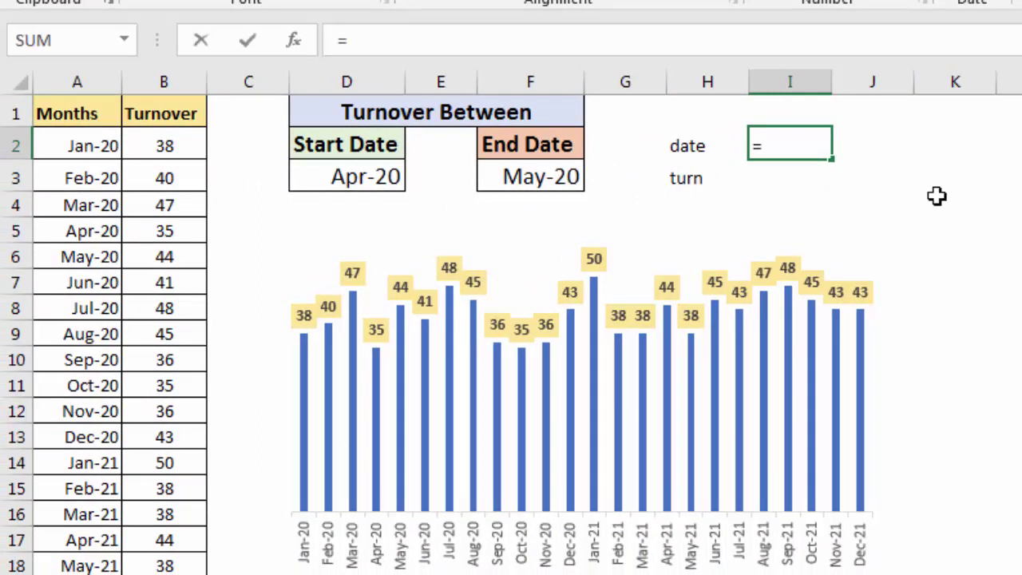
pyautogui.write('inde')
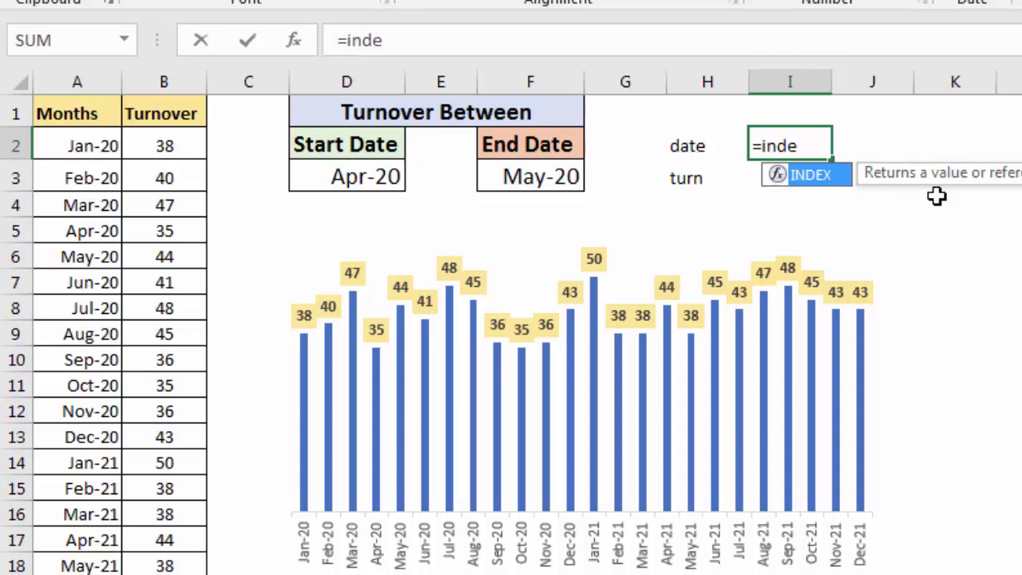
pyautogui.write('x(')
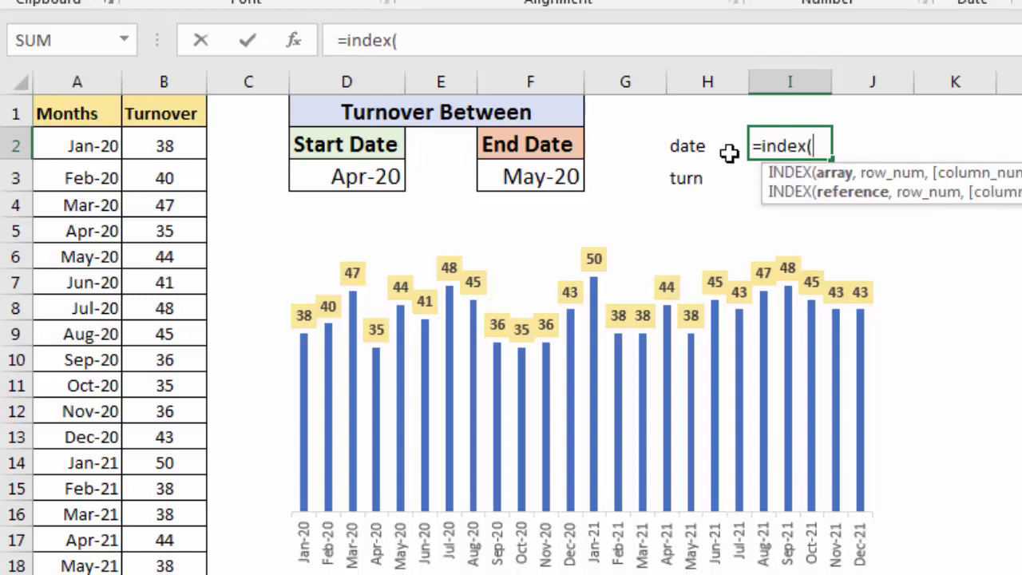
pyautogui.moveTo(84, 147); pyautogui.dragTo(84, 567)
pyautogui.scroll(2, 264, 251)
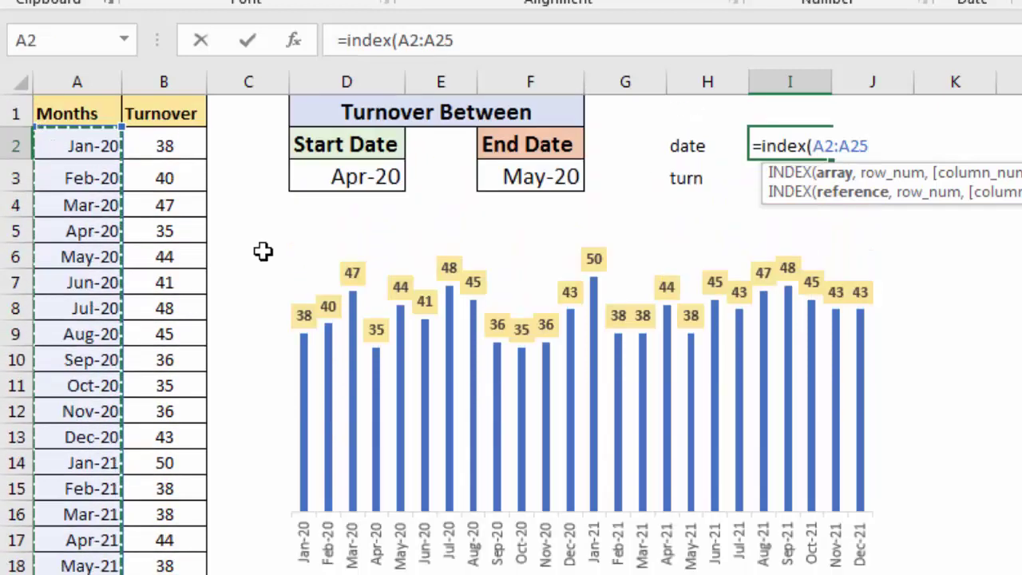
pyautogui.press('F4')
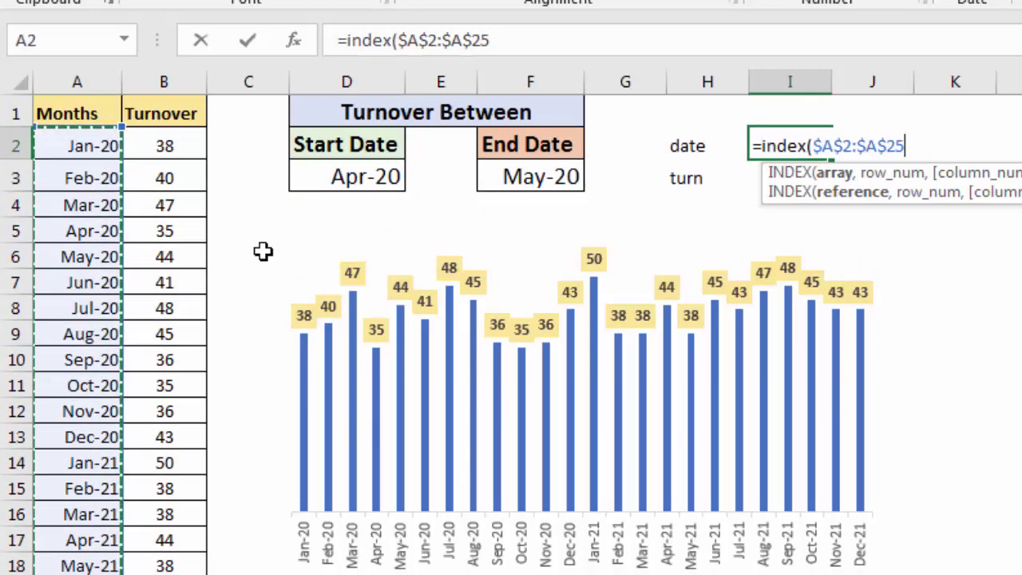
pyautogui.write(',mat')
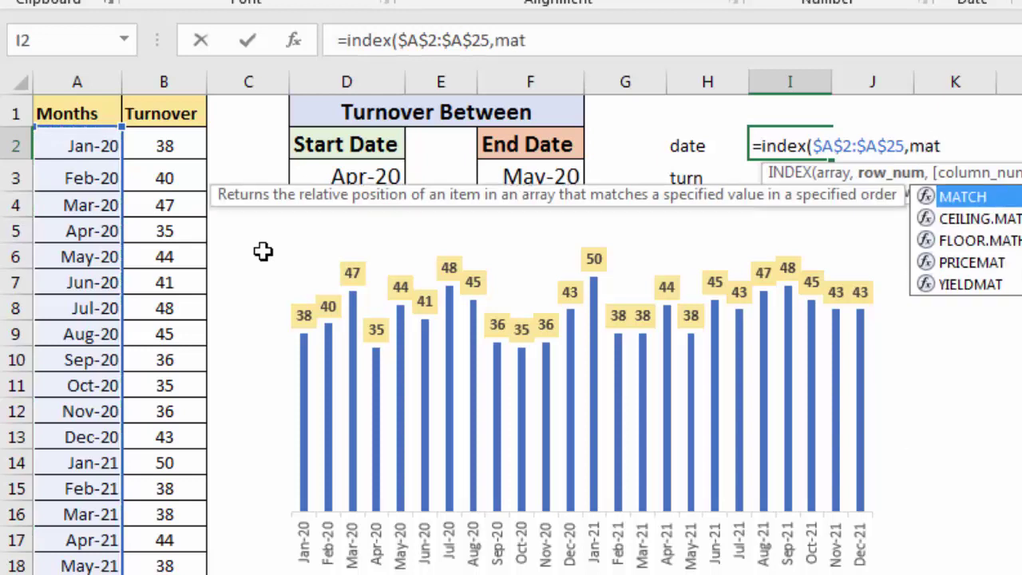
pyautogui.write('ch(')
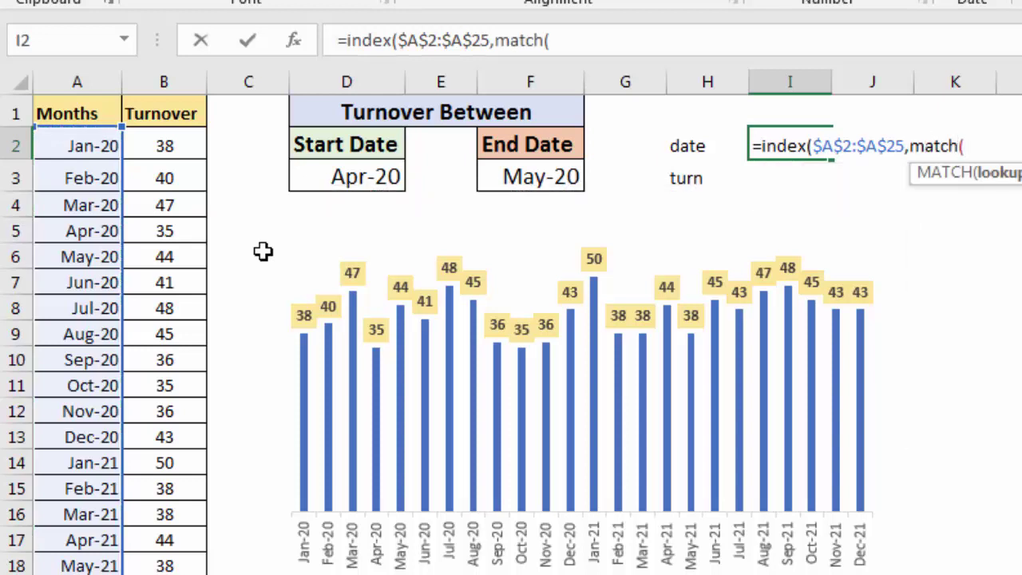
pyautogui.click(329, 182)
pyautogui.press('F4')
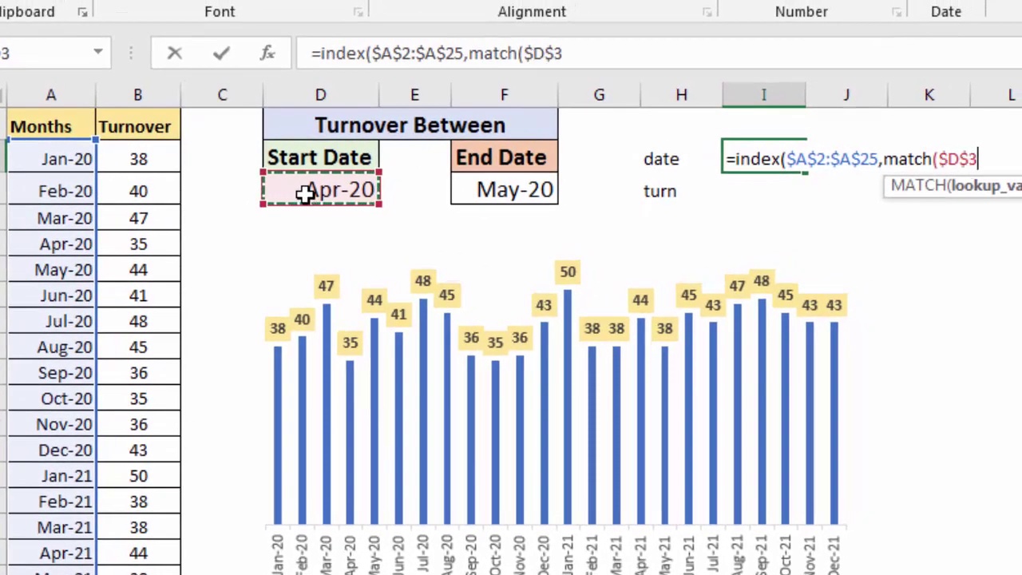
pyautogui.write(',')
pyautogui.moveTo(54, 156)
pyautogui.mouseDown()
pyautogui.moveTo(51, 566)
pyautogui.moveTo(201, 508)
pyautogui.mouseUp()
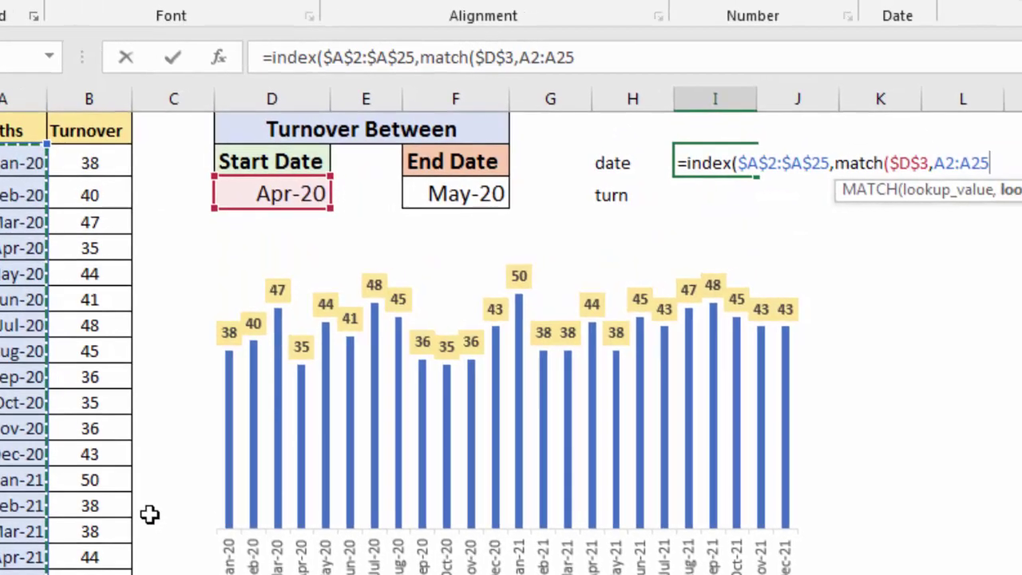
pyautogui.press('F4')
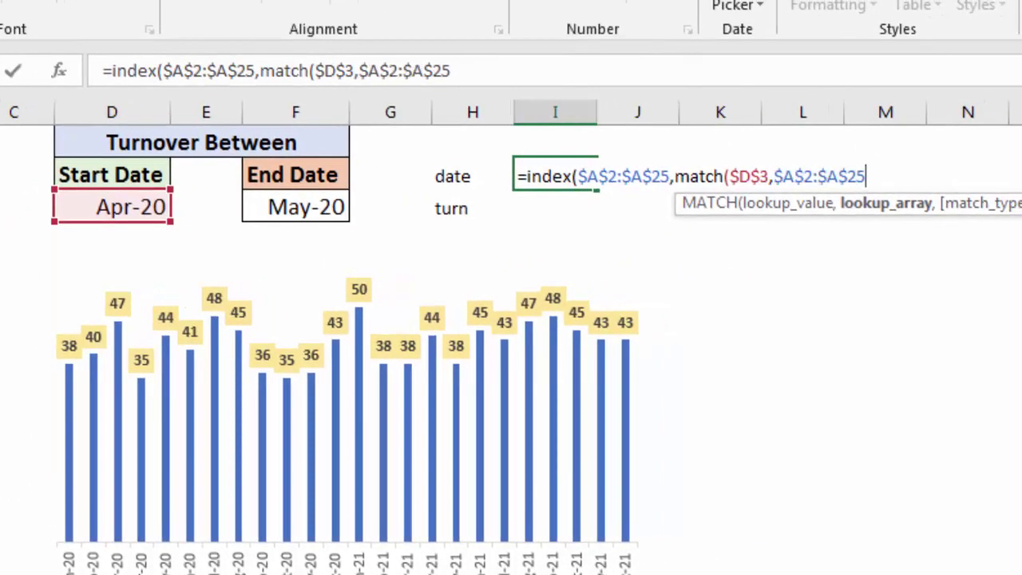
pyautogui.write(',0')
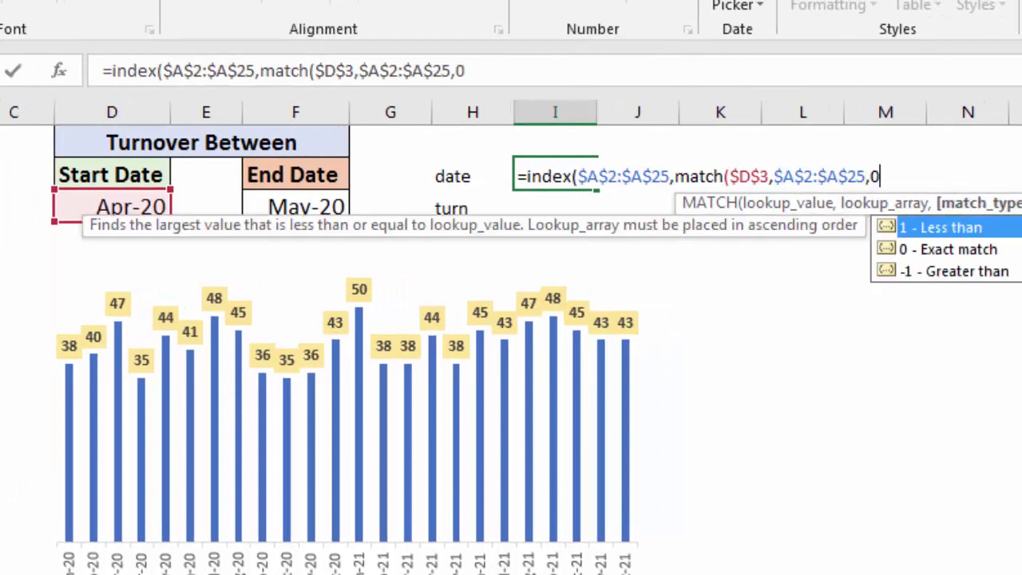
pyautogui.write('))')
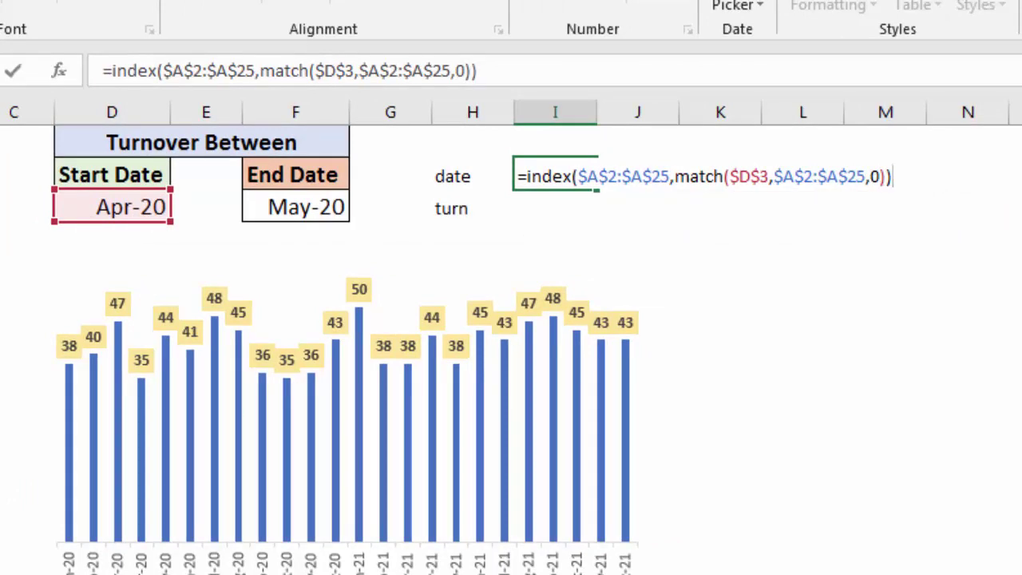
pyautogui.press('Return')
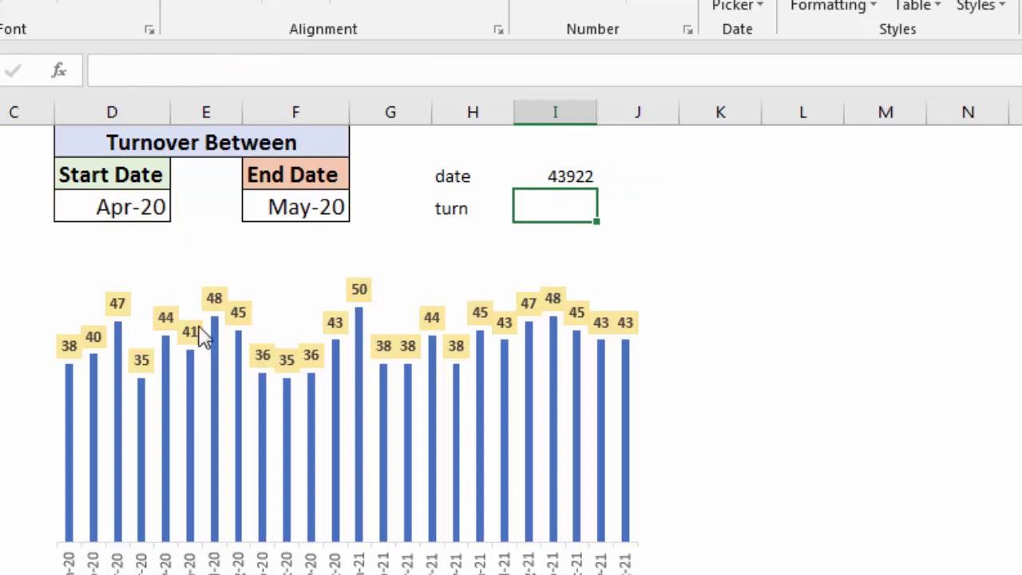
# - Use Format Painter to copy the End Date cell's month format onto I2, showing Apr-20
pyautogui.click(536, 180)
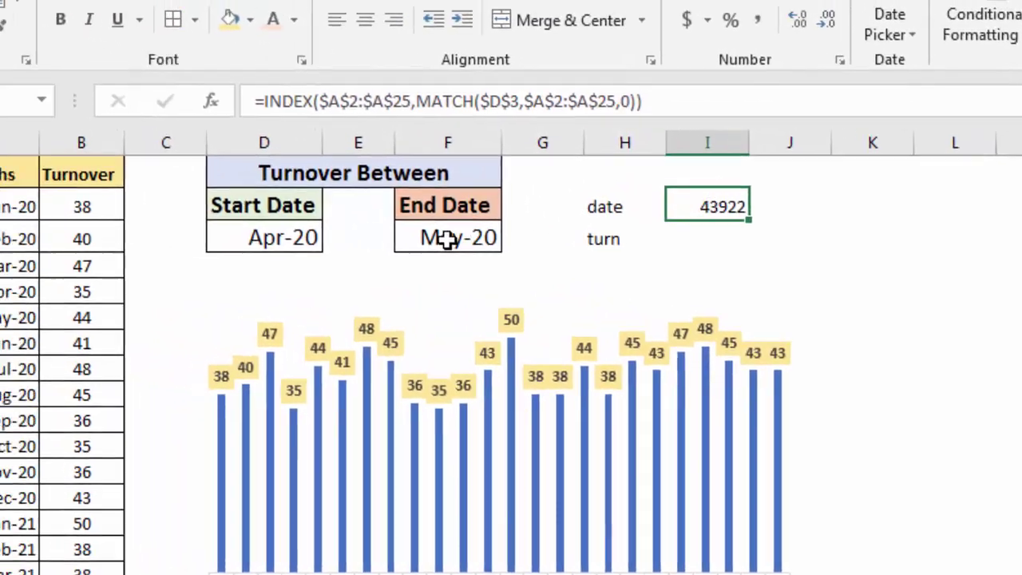
pyautogui.click(260, 207)
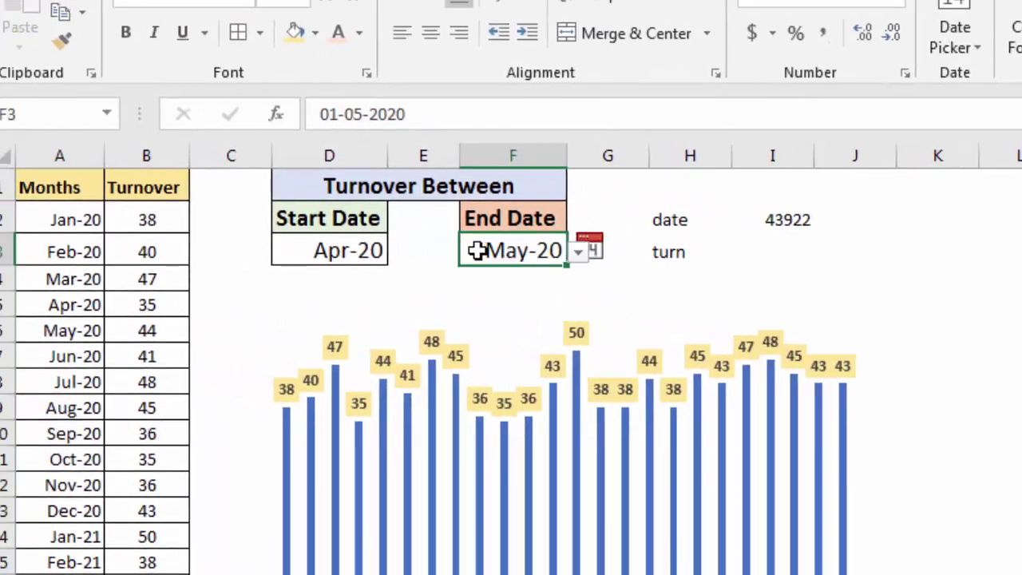
pyautogui.click(64, 39)
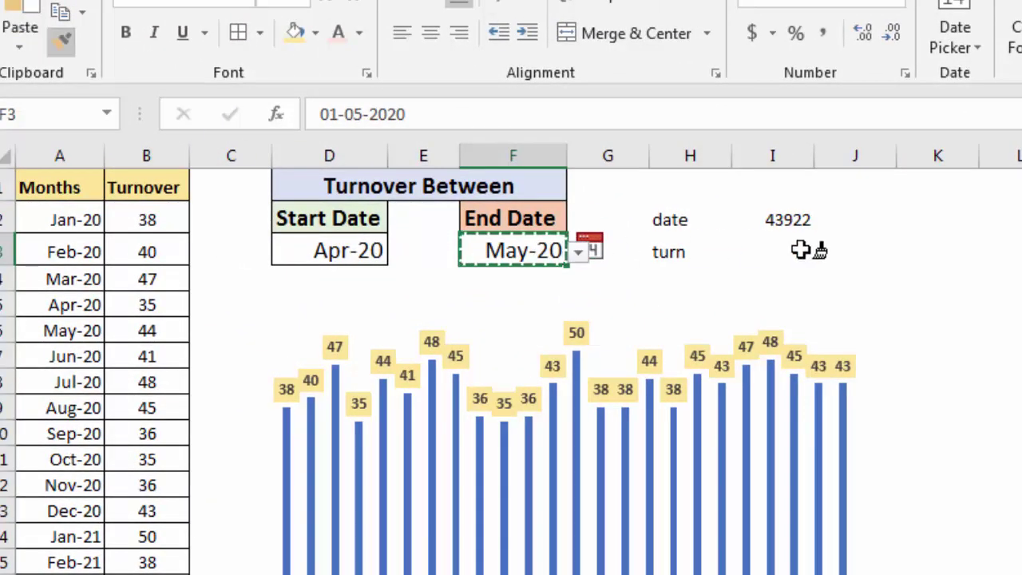
pyautogui.click(774, 220)
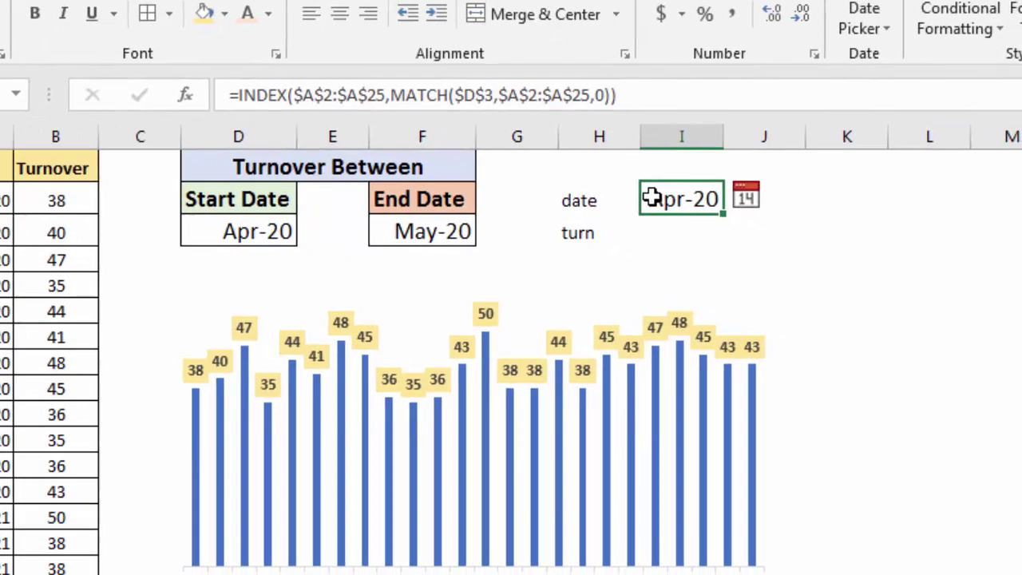
# - Extend I2's formula into an INDEX:INDEX range whose second lookup uses $F$3 (End Date) instead of $D$3
pyautogui.doubleClick(652, 198)
pyautogui.moveTo(1016, 169); pyautogui.dragTo(504, 171)
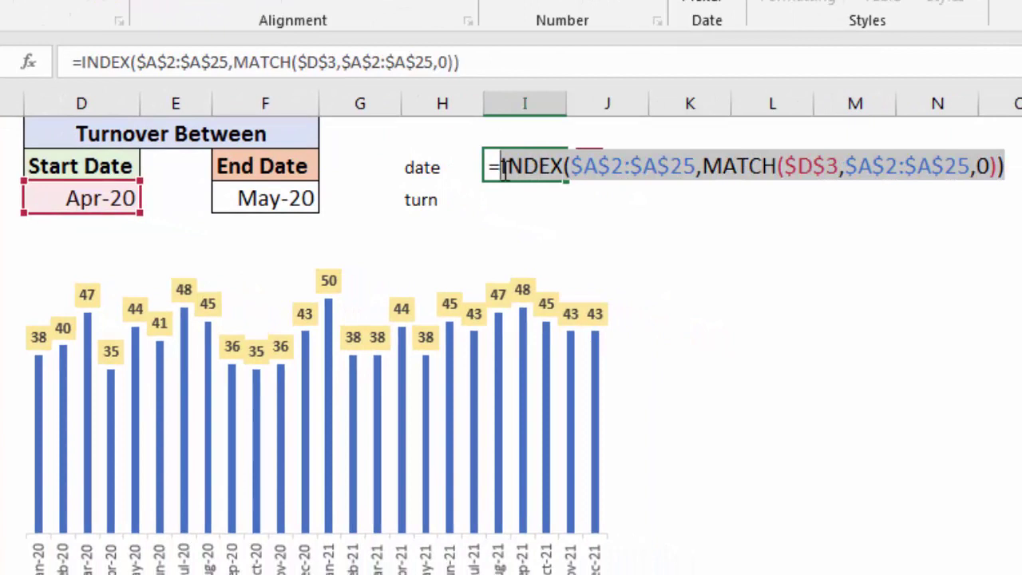
pyautogui.click(1009, 170)
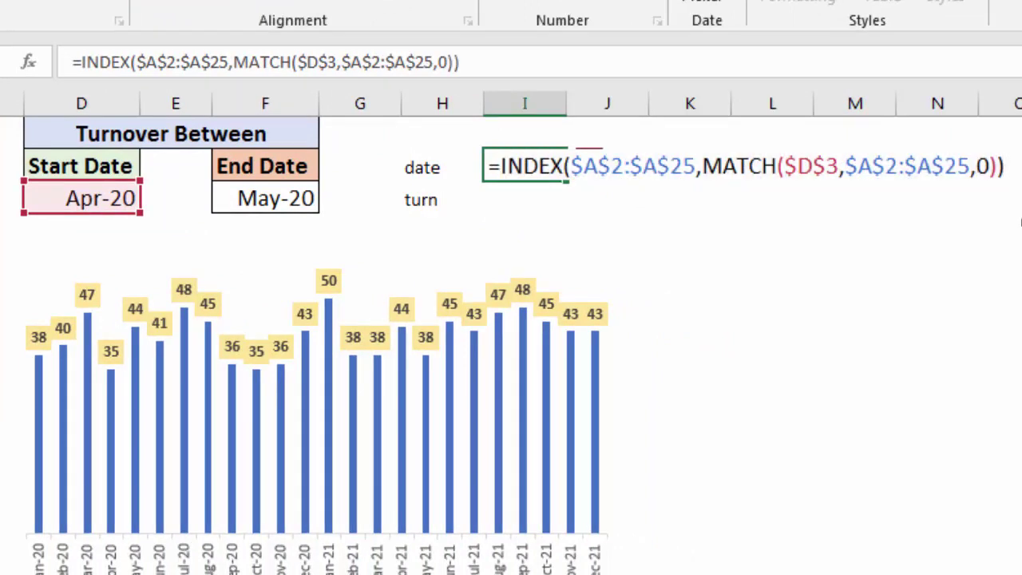
pyautogui.click(477, 63)
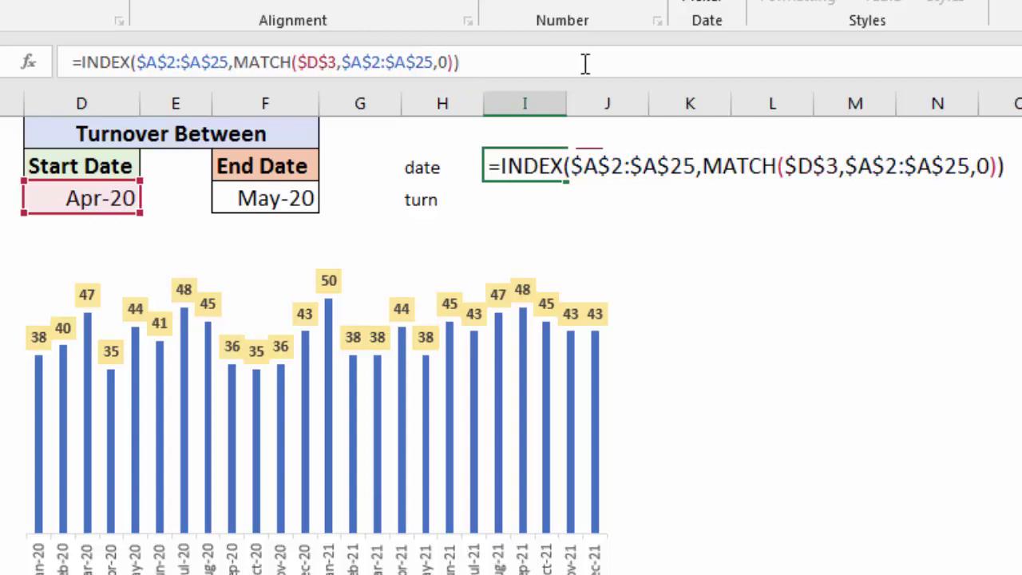
pyautogui.hotkey('ctrl', 'v')
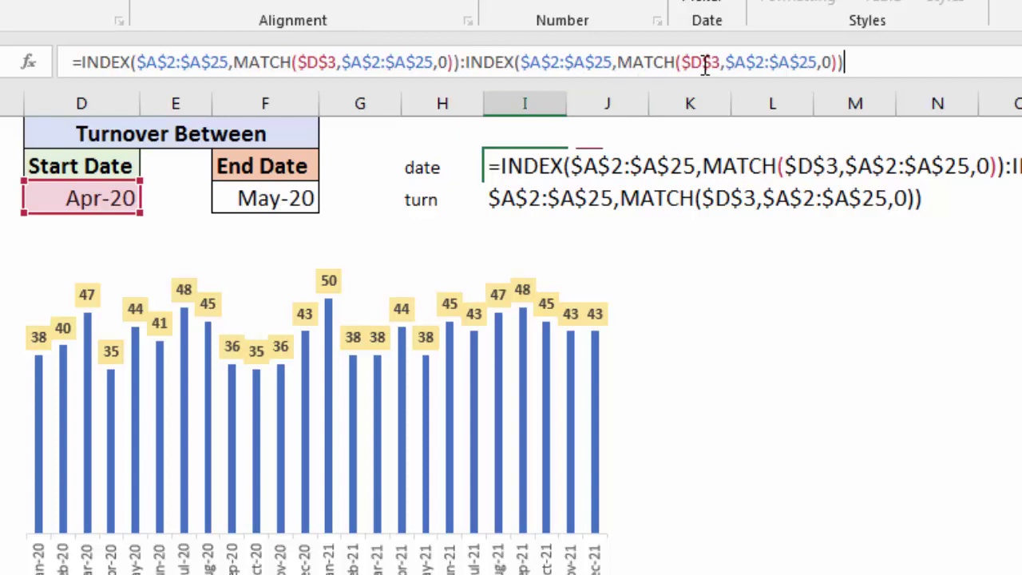
pyautogui.click(704, 64)
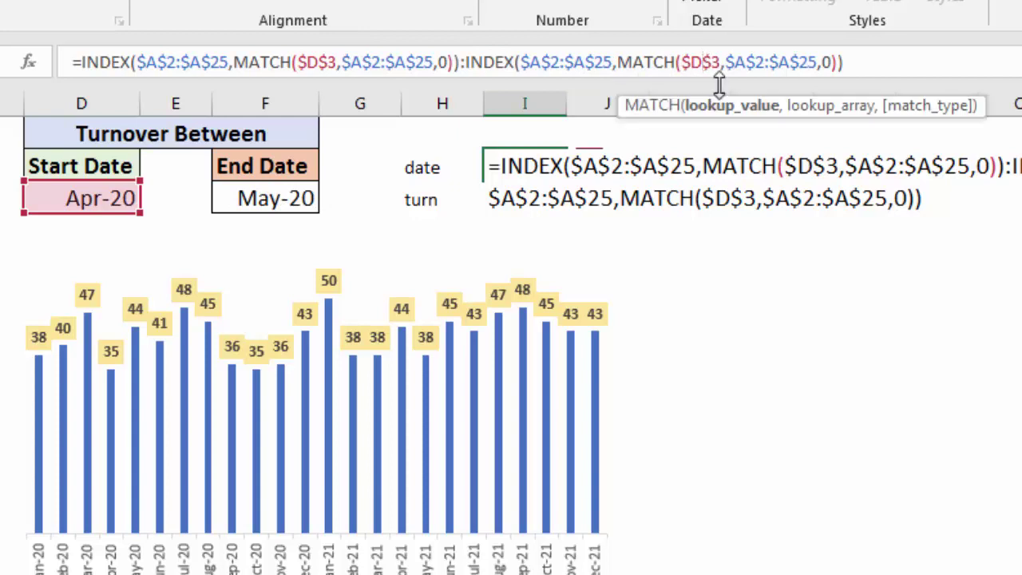
pyautogui.press('BackSpace')
pyautogui.write('f')
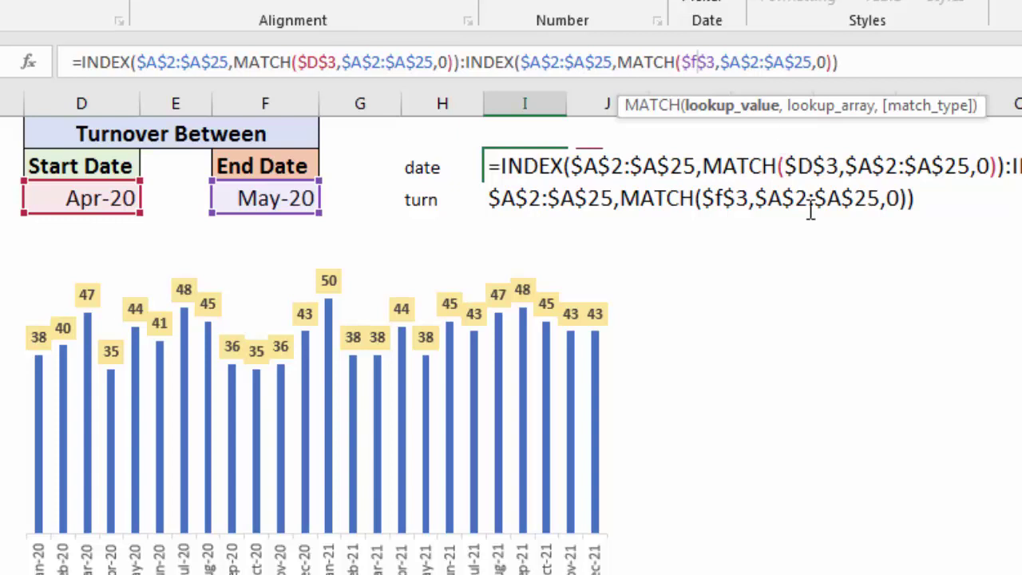
pyautogui.press('Return')
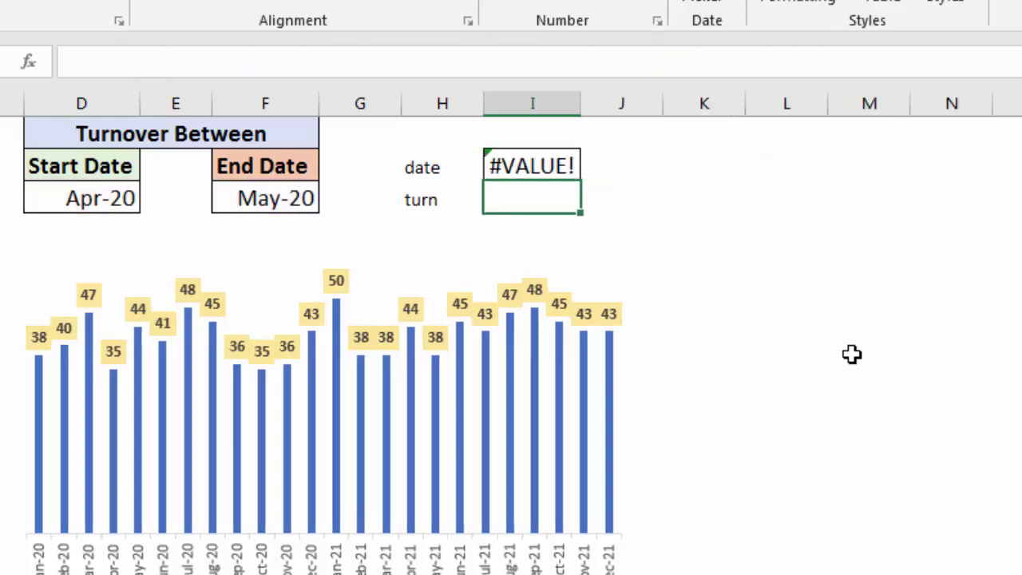
pyautogui.click(538, 165)
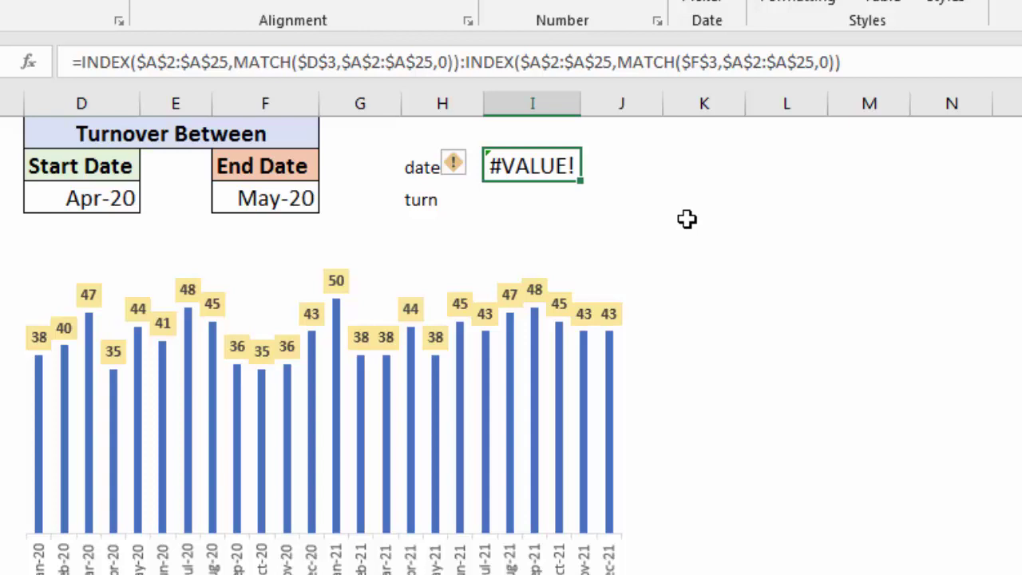
pyautogui.press('F2')
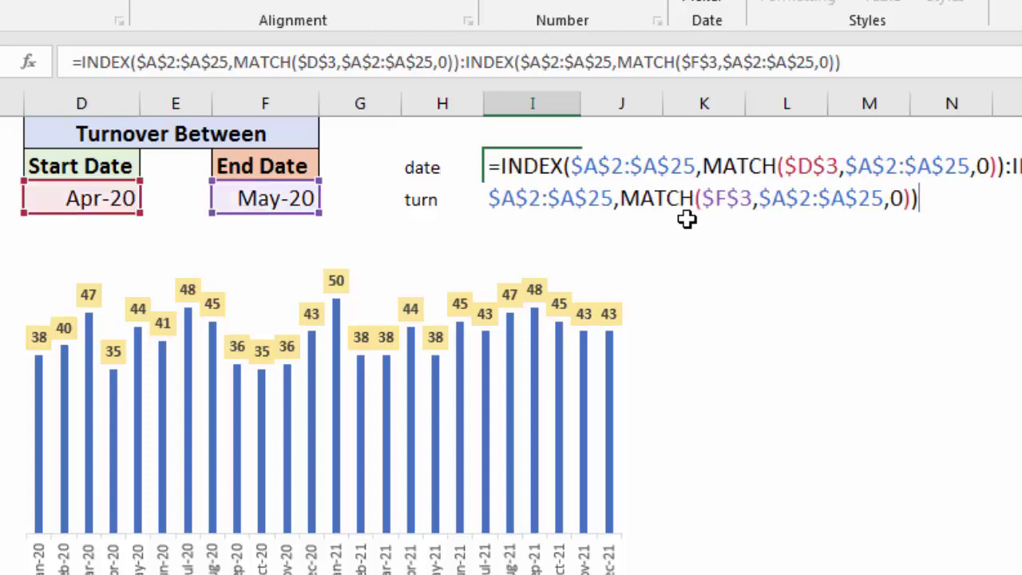
pyautogui.hotkey('ctrl', 'shift', 'Home')
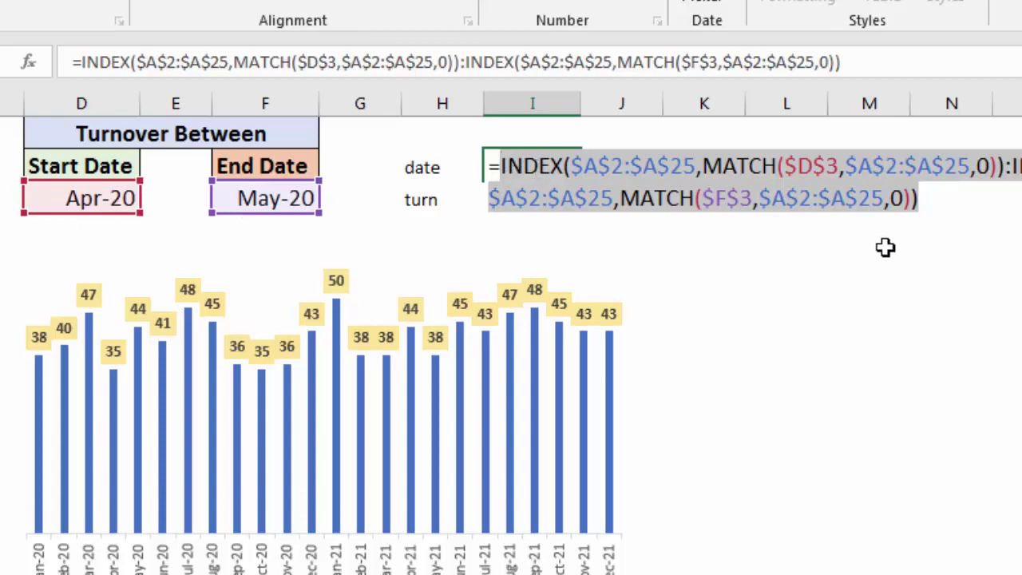
pyautogui.hotkey('ctrl', 'Return')
pyautogui.click(534, 206)
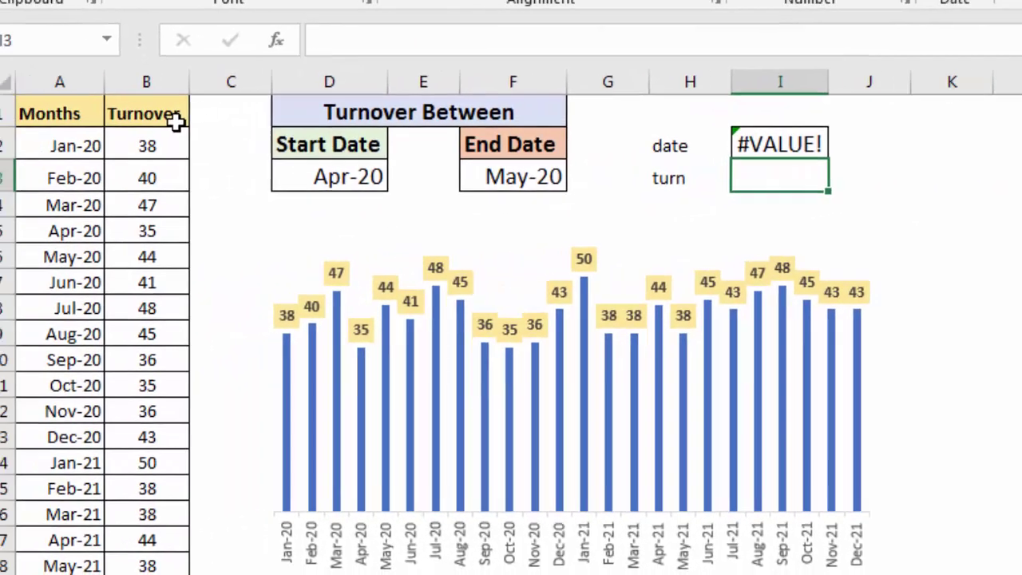
# - Enter =index($B$2:$B$25,match($D$3,$A$2:$A$25,0)) in I3 to fetch the start month's turnover
pyautogui.write('=')
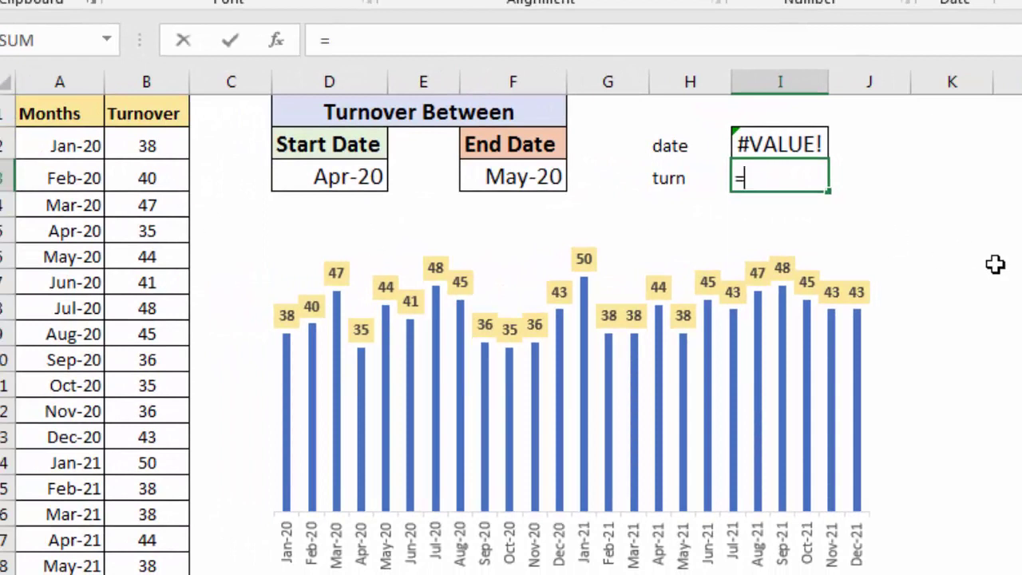
pyautogui.write('index')
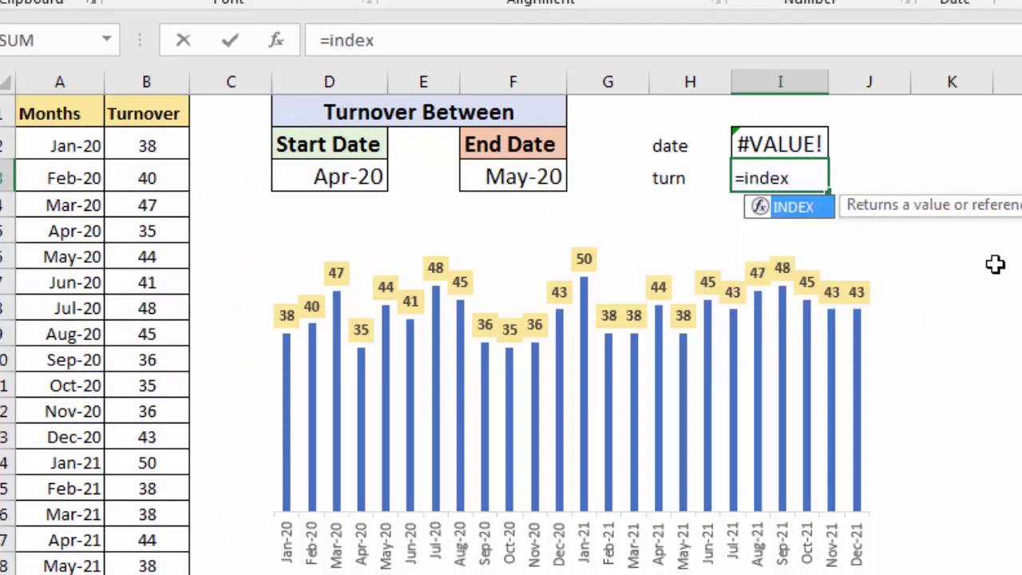
pyautogui.write('(')
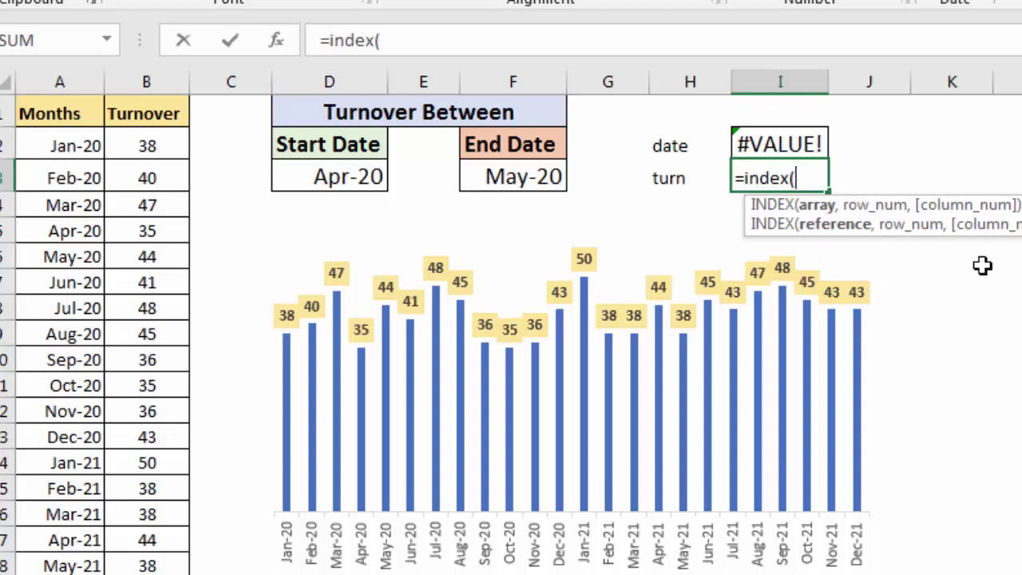
pyautogui.moveTo(146, 145); pyautogui.dragTo(151, 568)
pyautogui.press('F4')
pyautogui.write(',match')
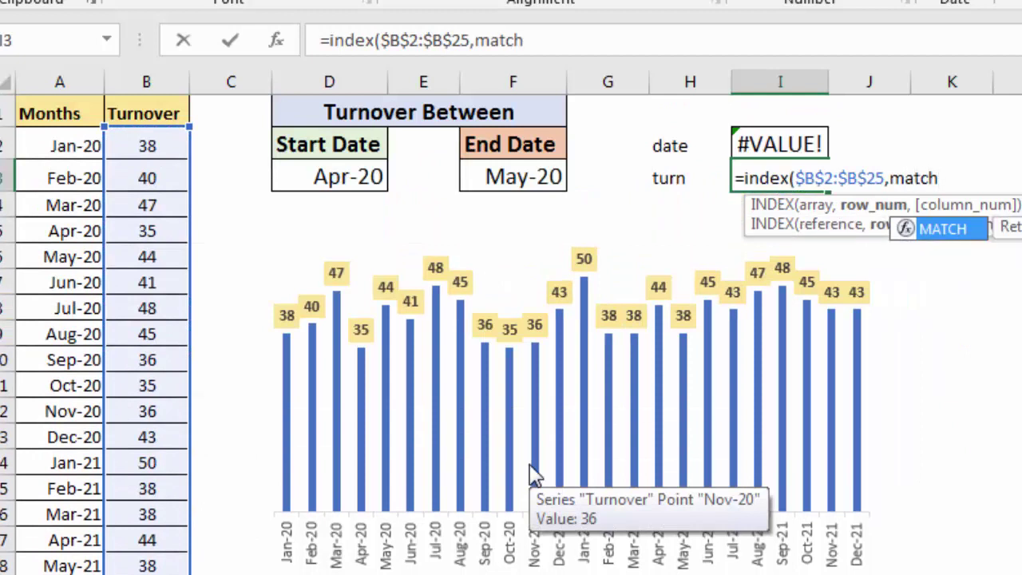
pyautogui.write('(')
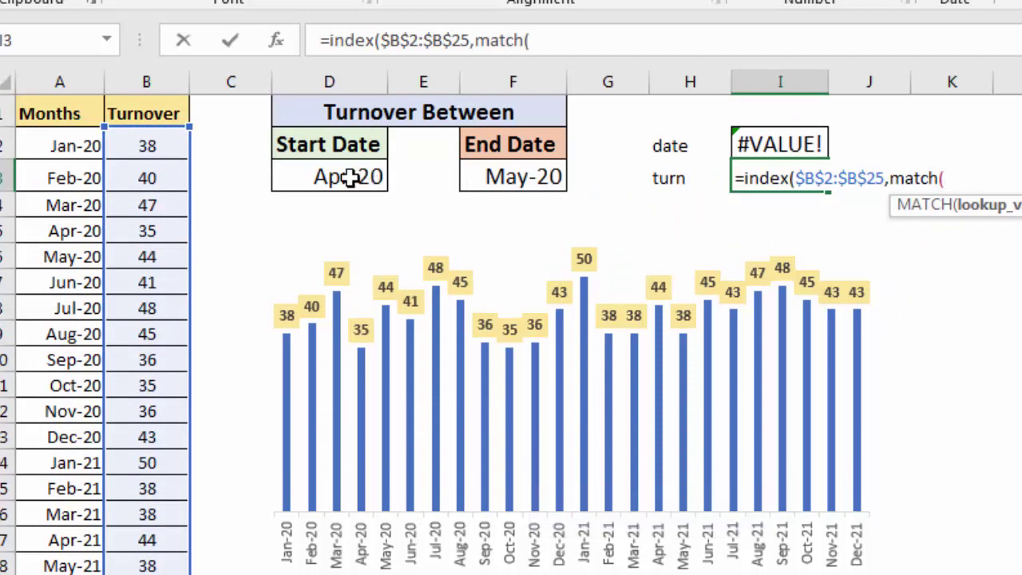
pyautogui.click(349, 178)
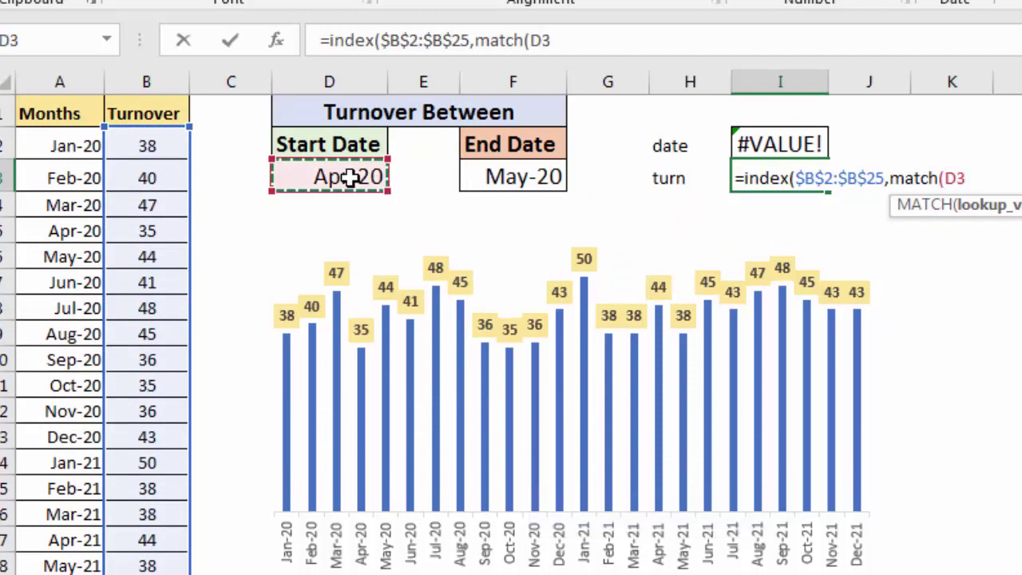
pyautogui.press('F4')
pyautogui.write('$D$3,')
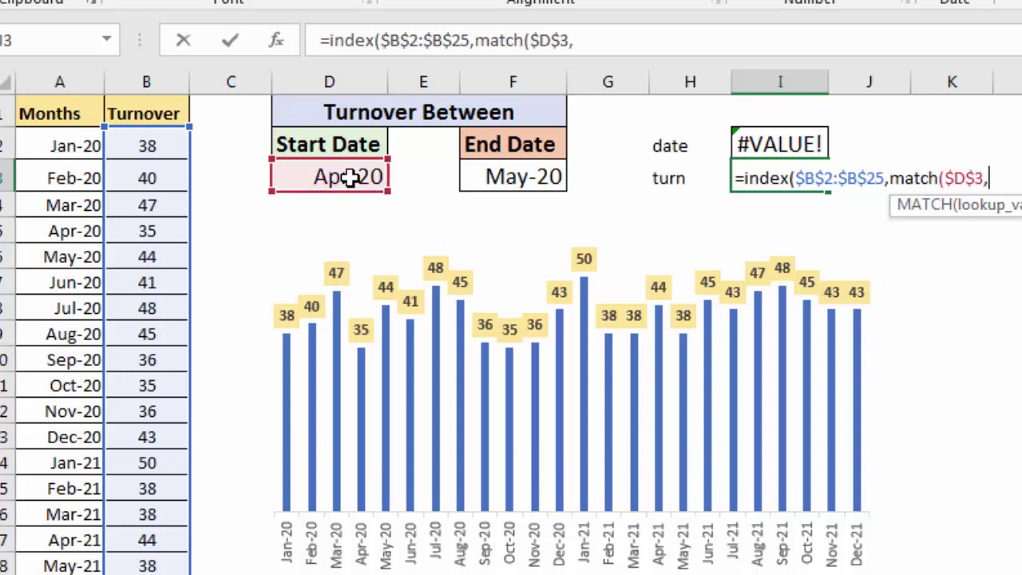
pyautogui.moveTo(72, 145); pyautogui.dragTo(68, 574)
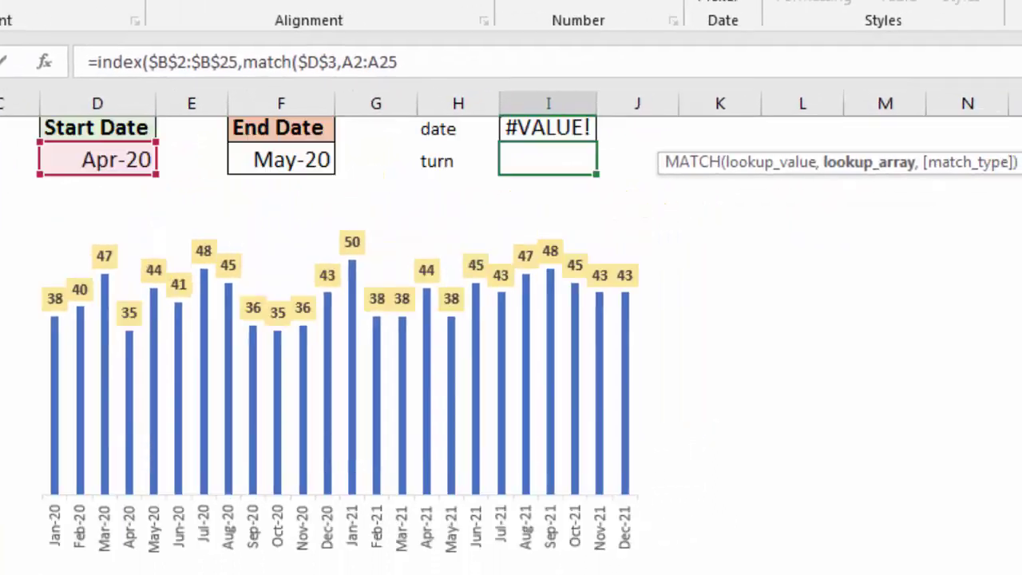
pyautogui.press('F4')
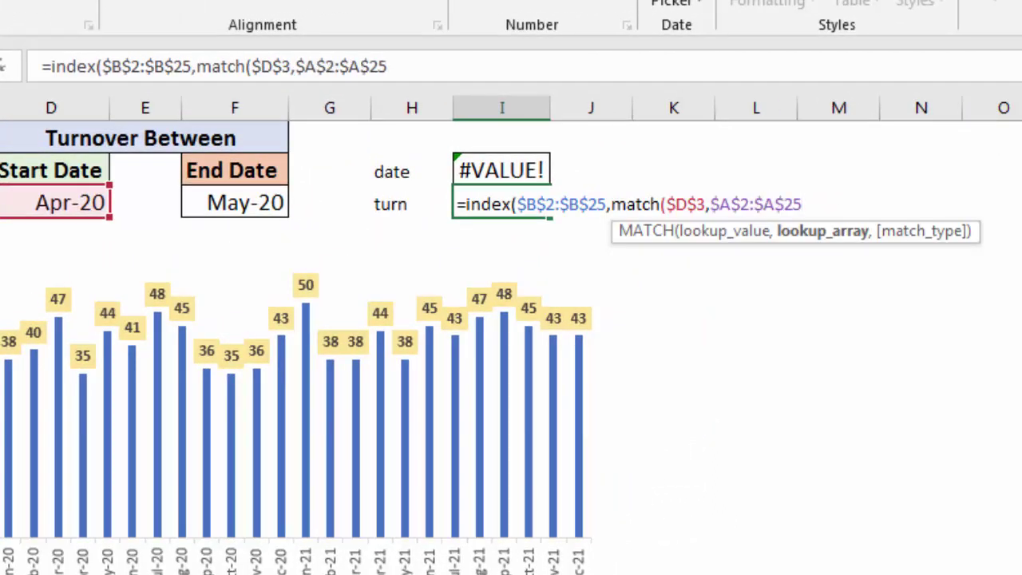
pyautogui.write(',0))')
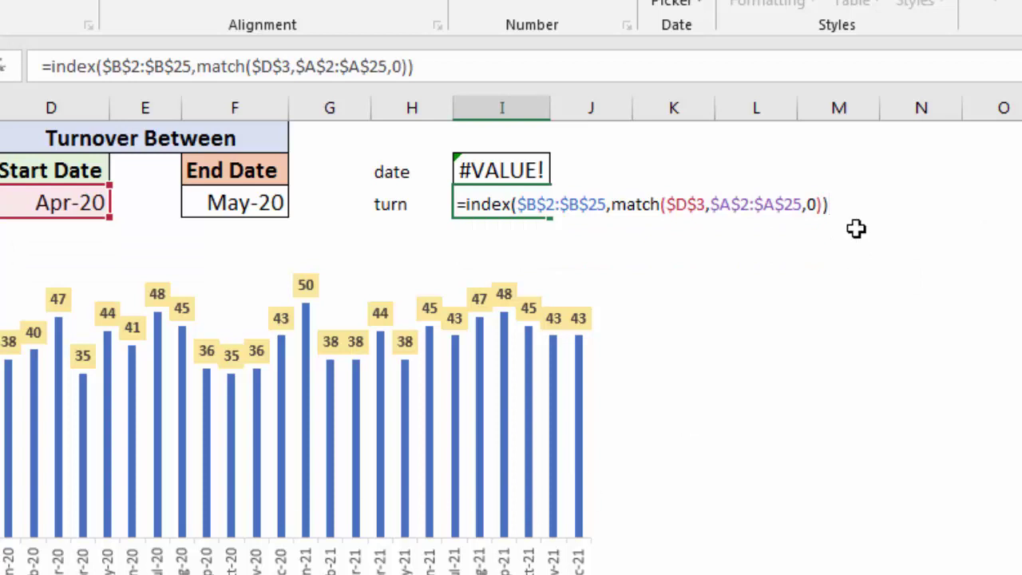
pyautogui.moveTo(836, 204)
pyautogui.mouseDown()
pyautogui.moveTo(479, 206)
pyautogui.moveTo(470, 219)
pyautogui.mouseUp()
pyautogui.hotkey('ctrl', 'c')
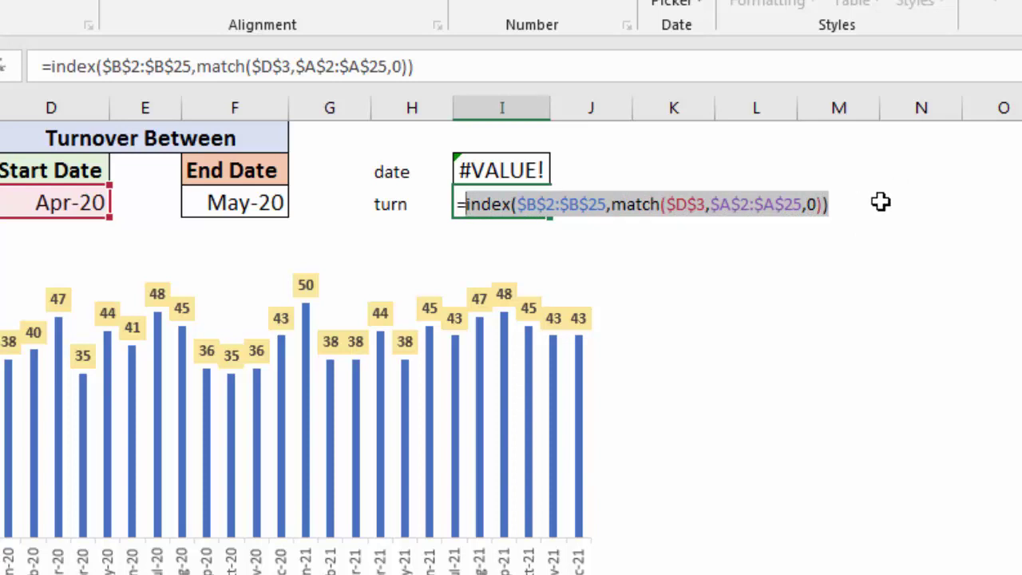
# - Turn I3's formula into an INDEX:INDEX range from $D$3 to $F$3
pyautogui.click(843, 204)
pyautogui.write(':')
pyautogui.hotkey('ctrl', 'v')
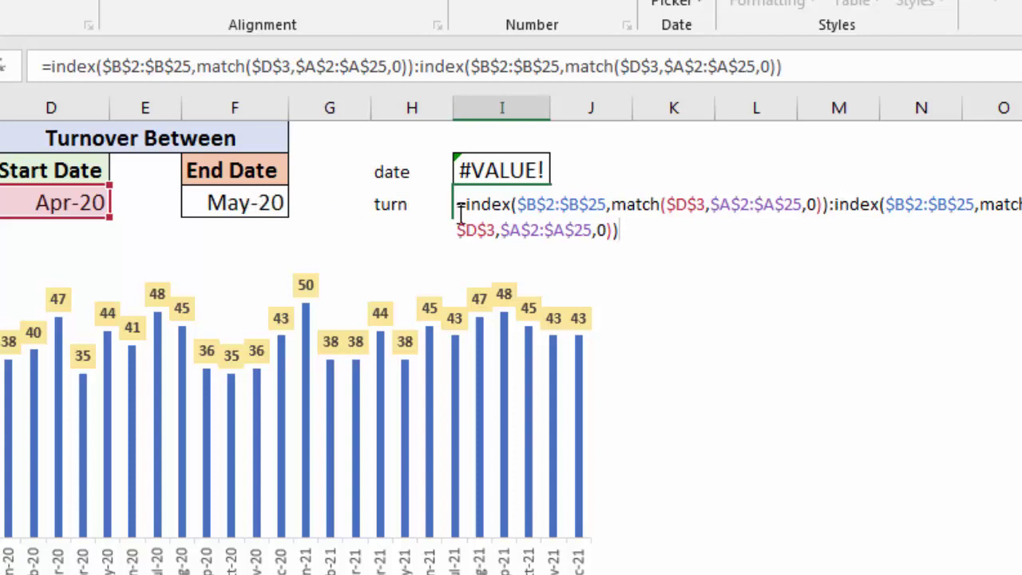
pyautogui.click(478, 230)
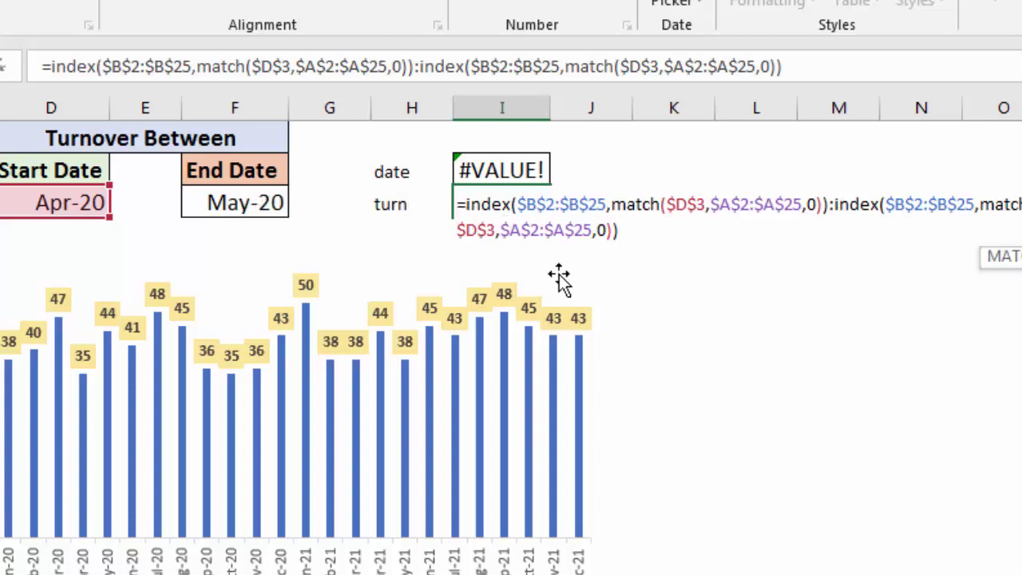
pyautogui.press('BackSpace')
pyautogui.write('f')
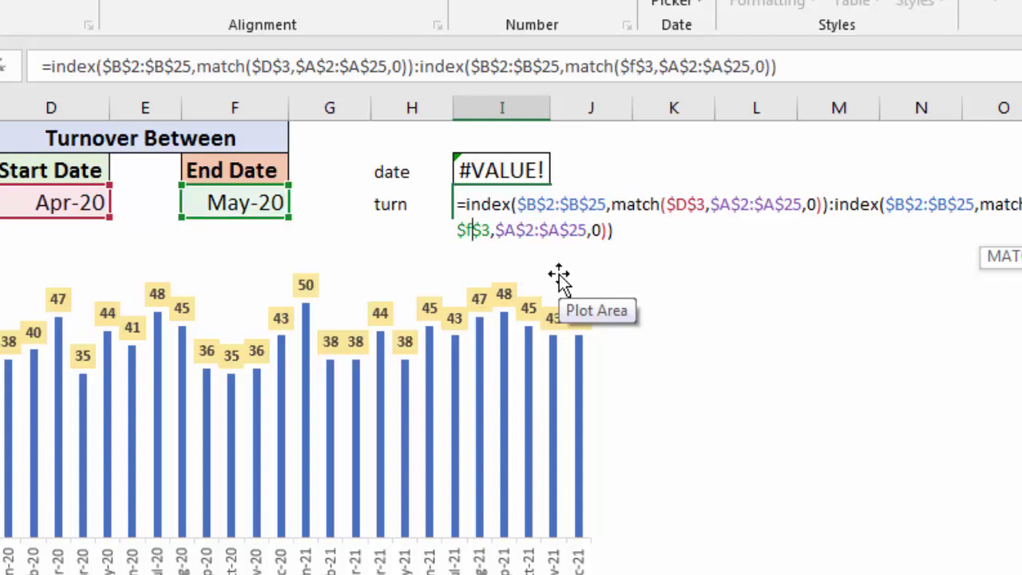
pyautogui.press('Return')
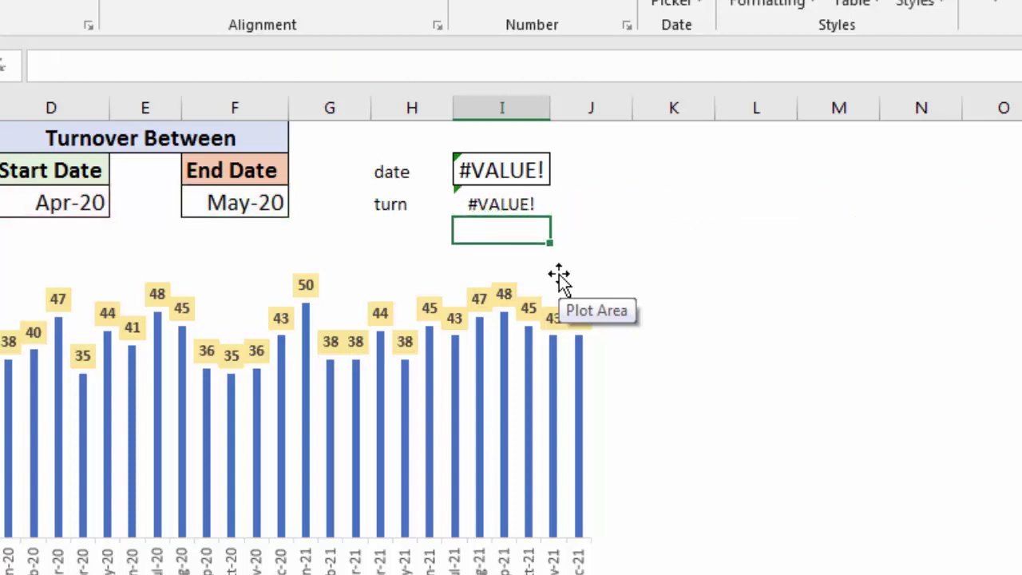
# - Compare the date and turn formulas, then copy the date cell's INDEX:INDEX formula
pyautogui.click(507, 198)
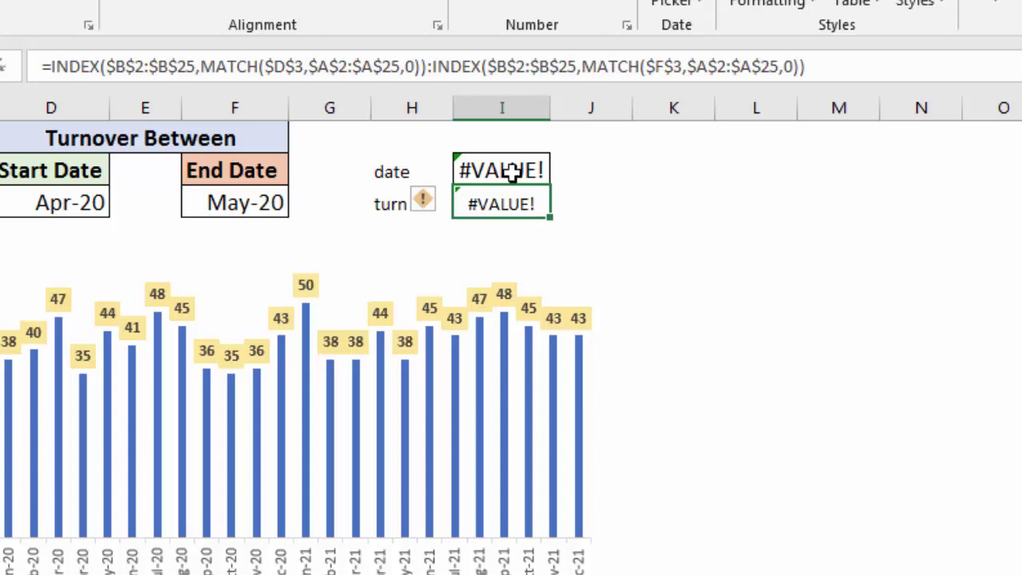
pyautogui.click(511, 172)
pyautogui.click(506, 204)
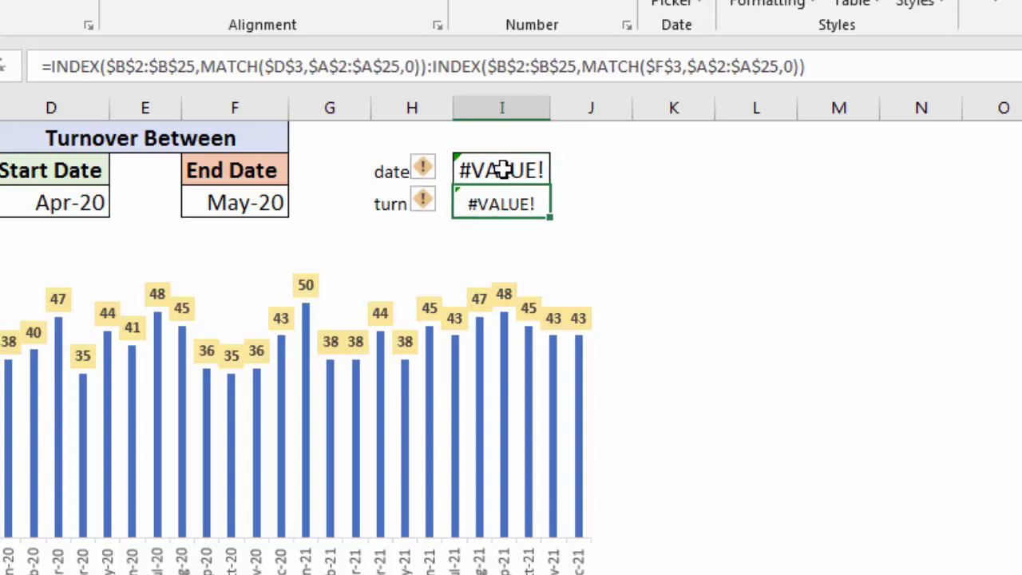
pyautogui.click(515, 170)
pyautogui.click(507, 201)
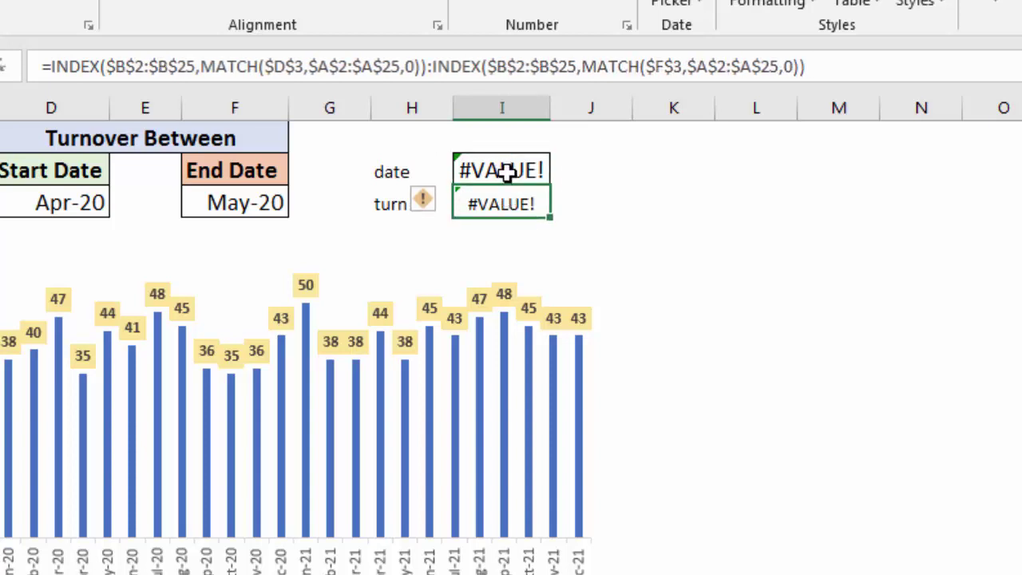
pyautogui.click(511, 171)
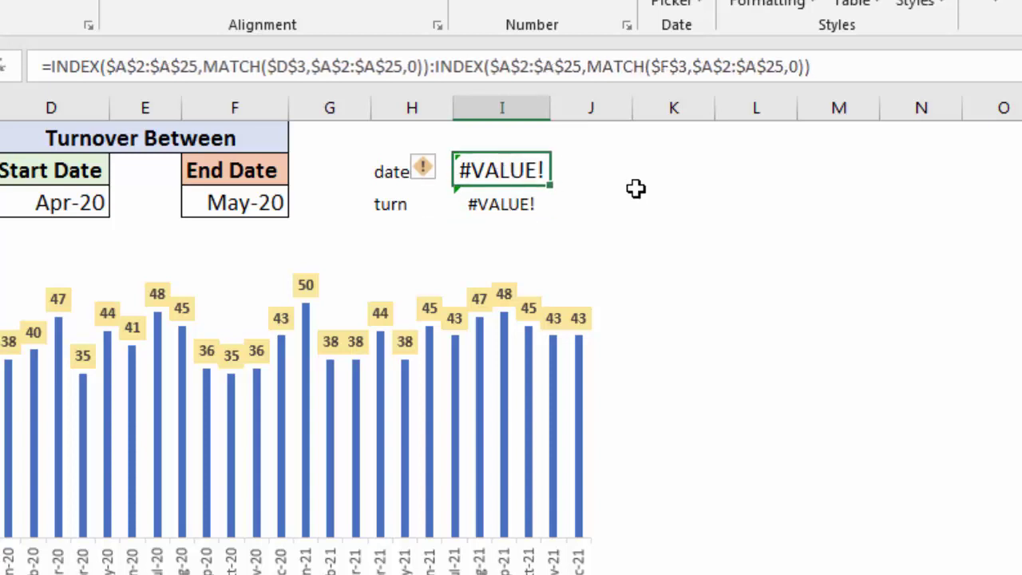
pyautogui.click(593, 173)
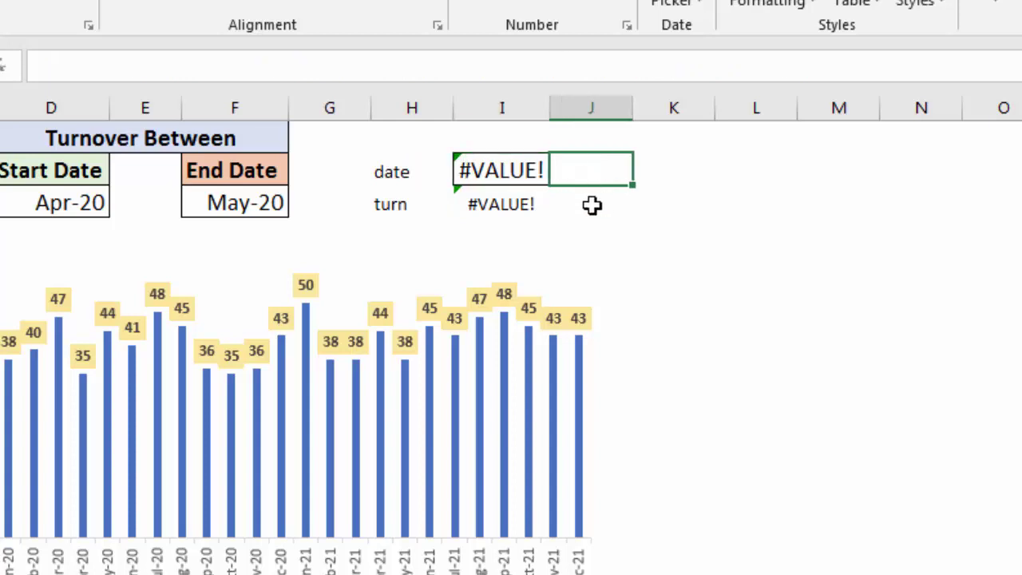
pyautogui.click(521, 170)
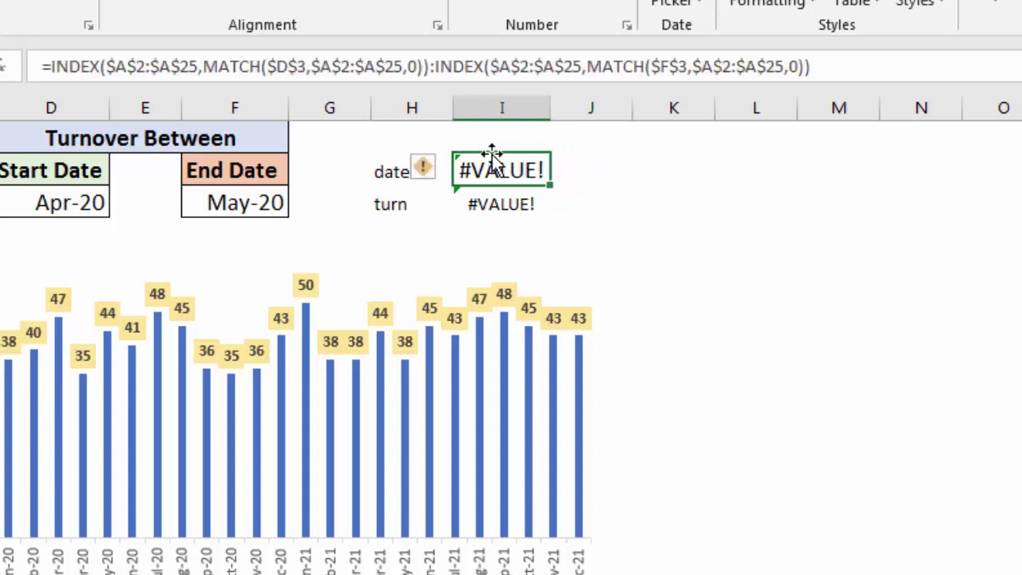
pyautogui.moveTo(822, 66); pyautogui.dragTo(41, 66)
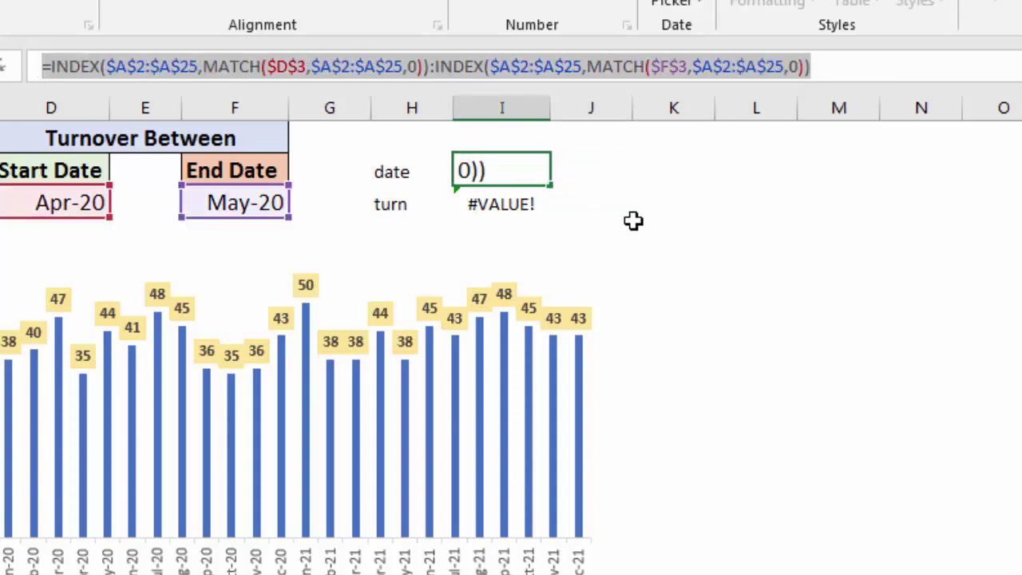
pyautogui.press('Escape')
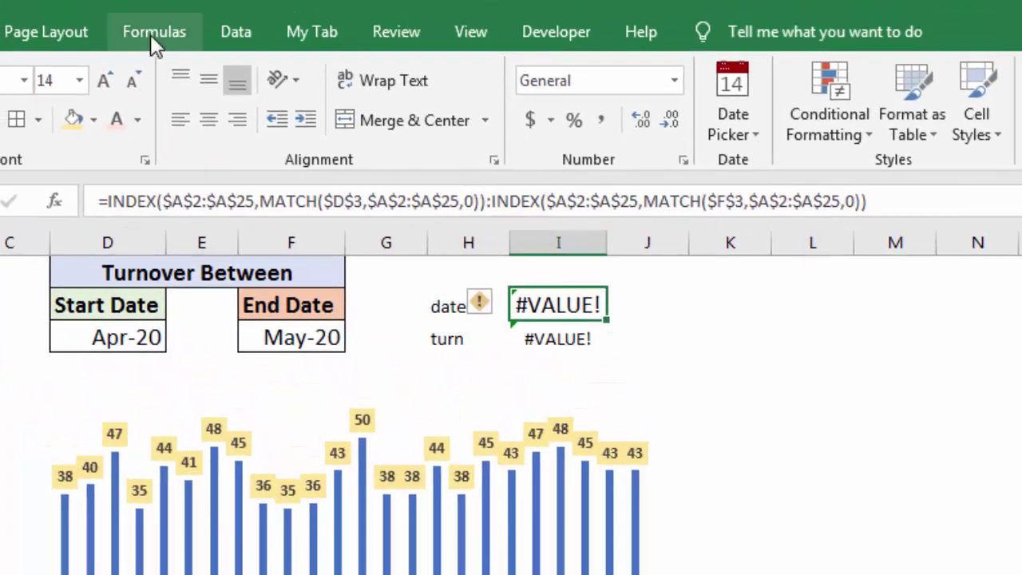
# - Define the workbook name daterg referring to the copied date INDEX:INDEX range formula
pyautogui.click(152, 33)
pyautogui.click(607, 72)
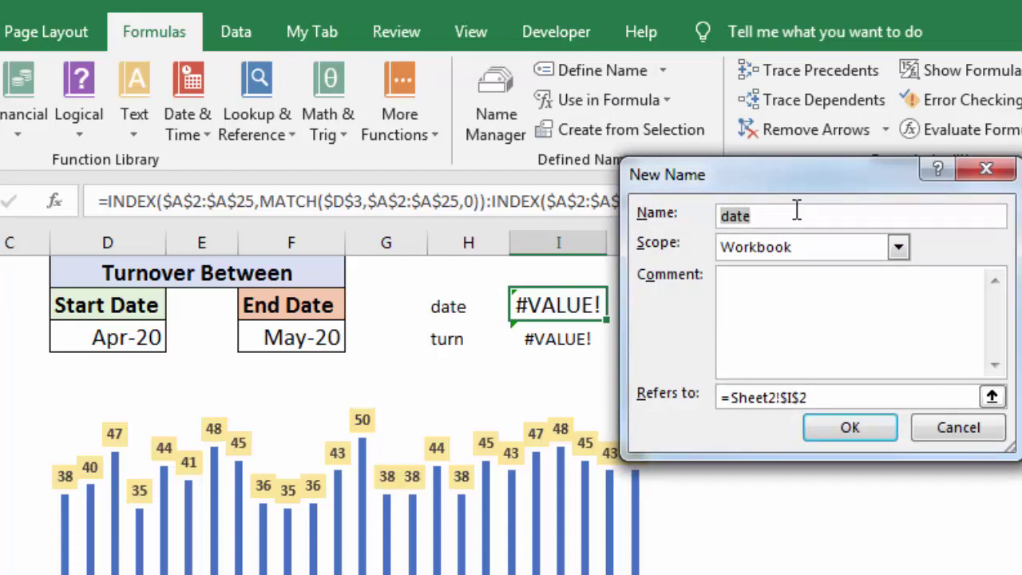
pyautogui.write('daterg')
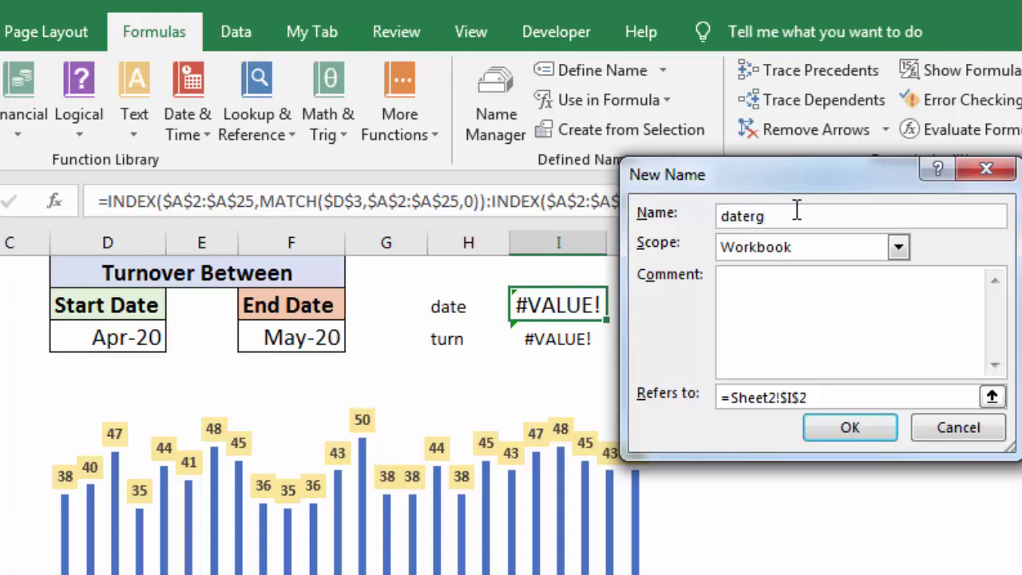
pyautogui.moveTo(804, 397); pyautogui.dragTo(712, 402)
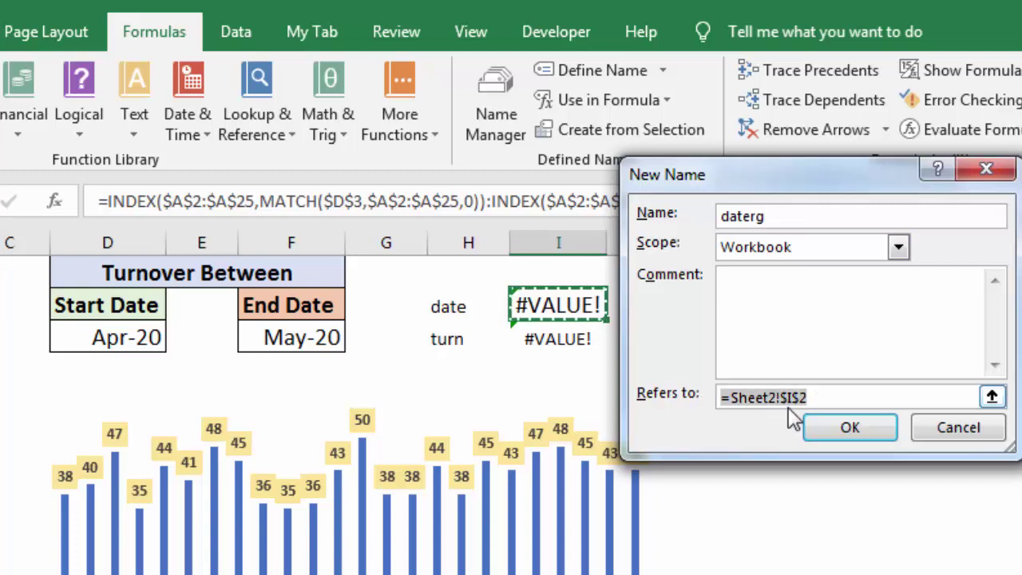
pyautogui.press('BackSpace')
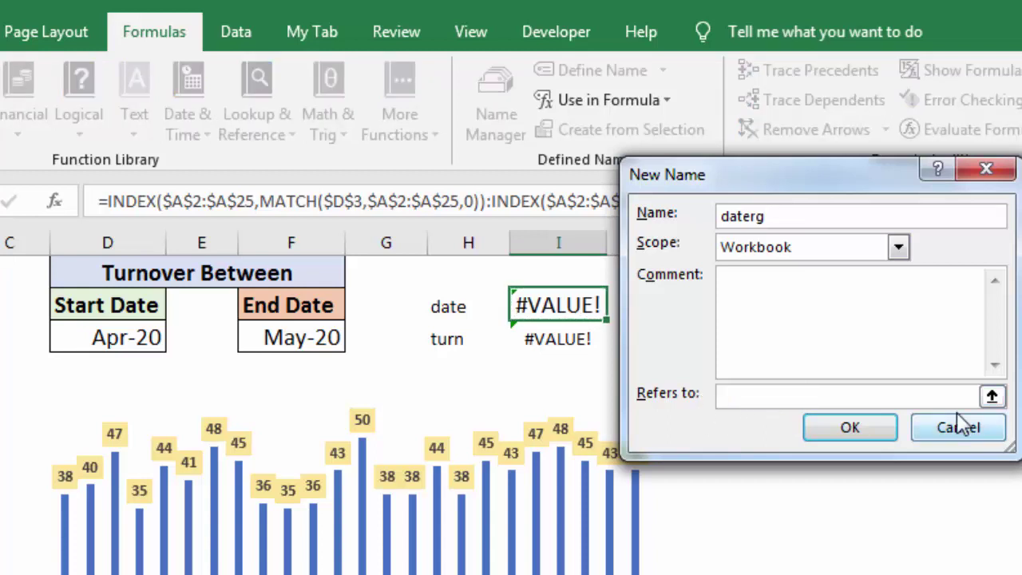
pyautogui.hotkey('ctrl', 'v')
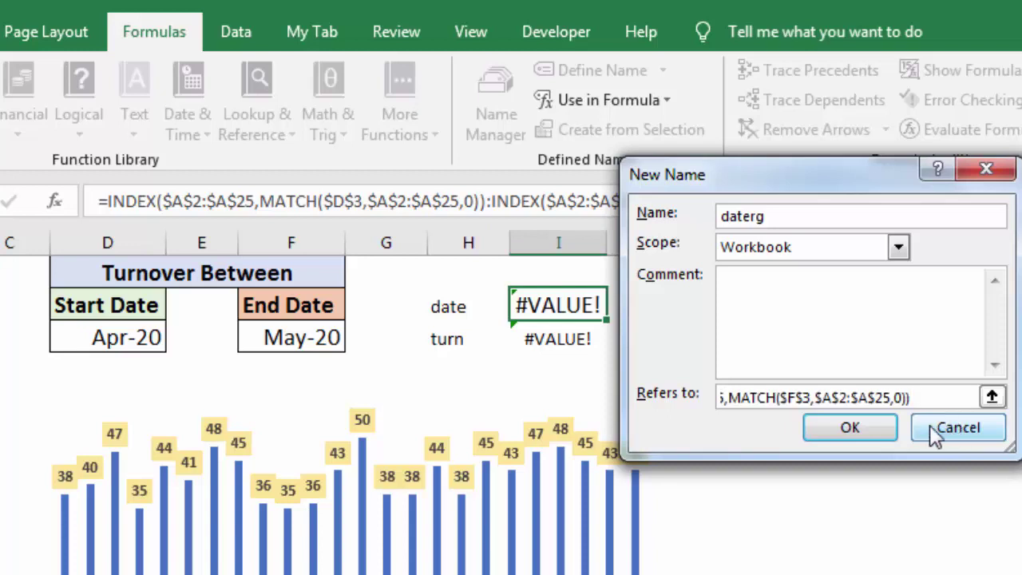
pyautogui.click(852, 432)
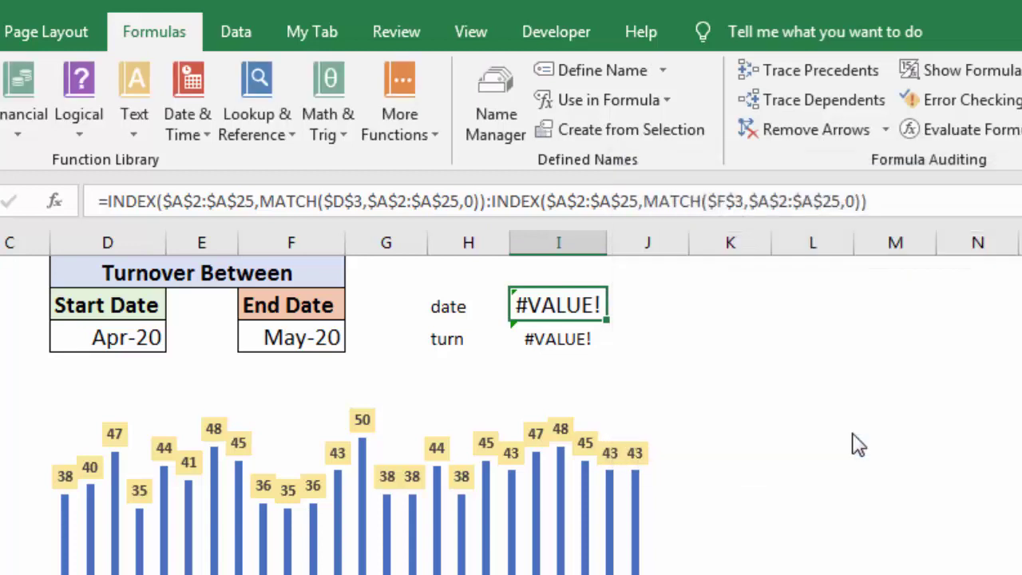
pyautogui.click(567, 335)
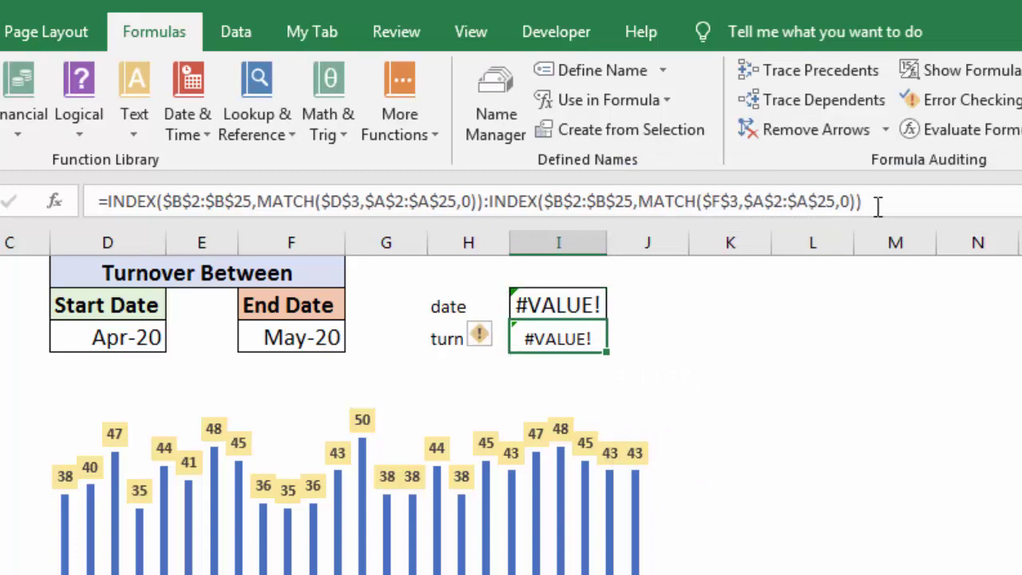
# - Copy the turn cell's formula and define the name turnrg referring to it
pyautogui.moveTo(875, 202); pyautogui.dragTo(91, 214)
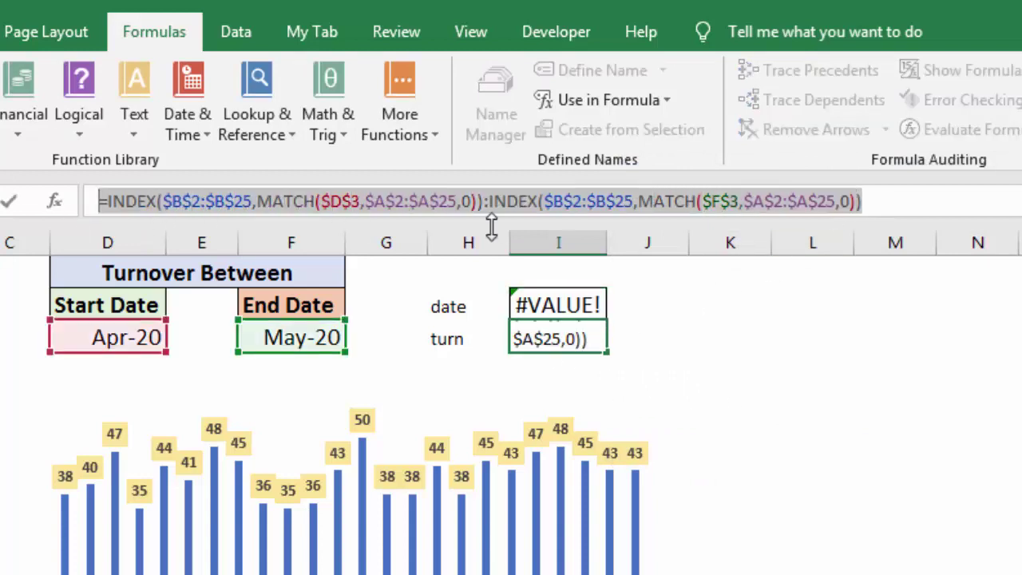
pyautogui.press('Escape')
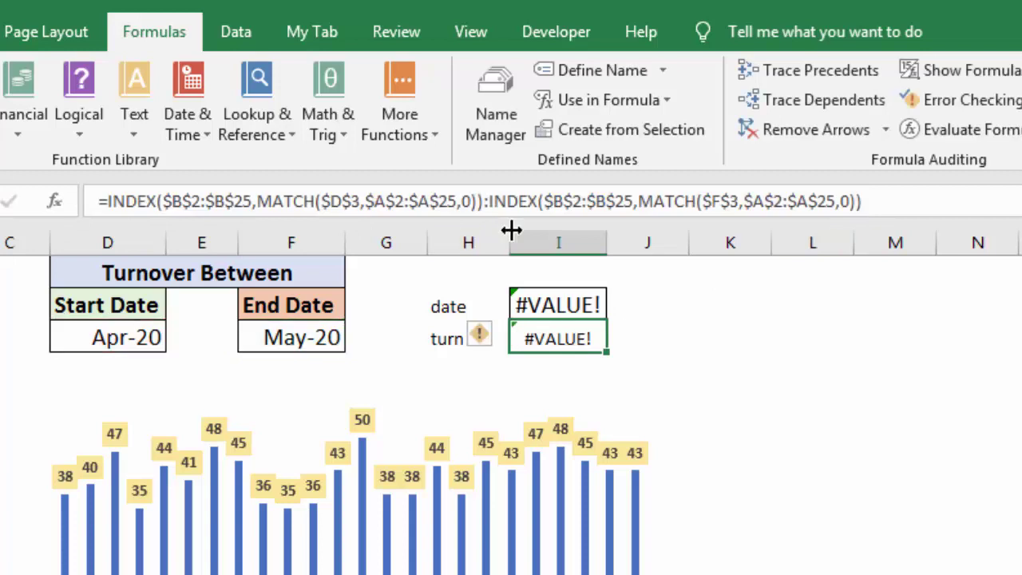
pyautogui.click(569, 74)
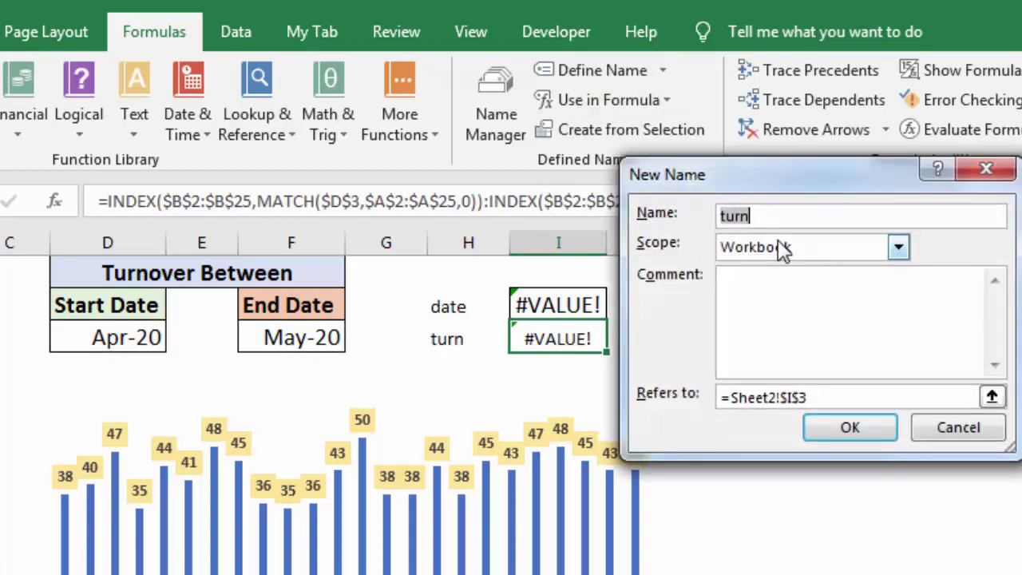
pyautogui.write('turnrg')
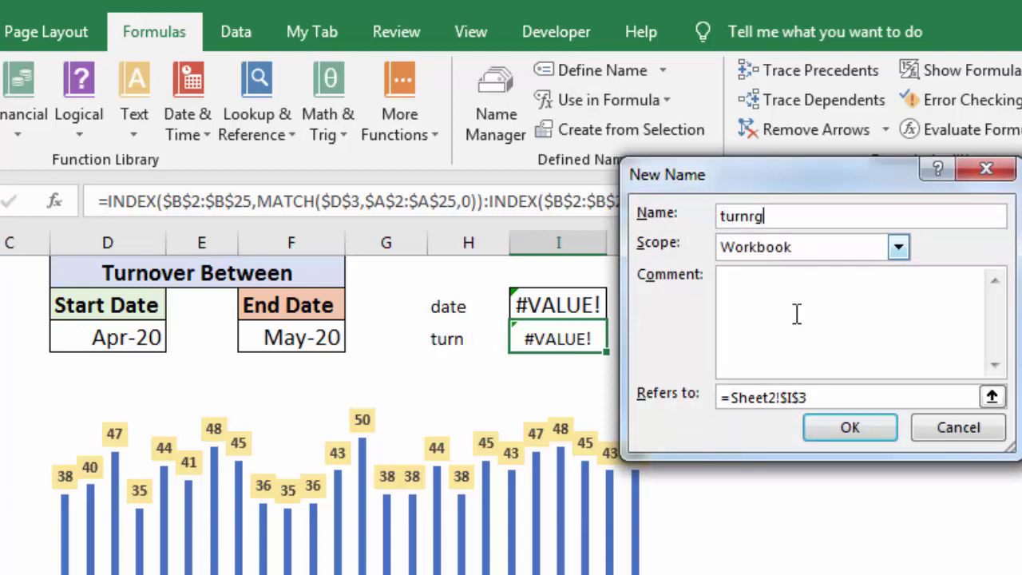
pyautogui.click(814, 395)
pyautogui.press('Delete')
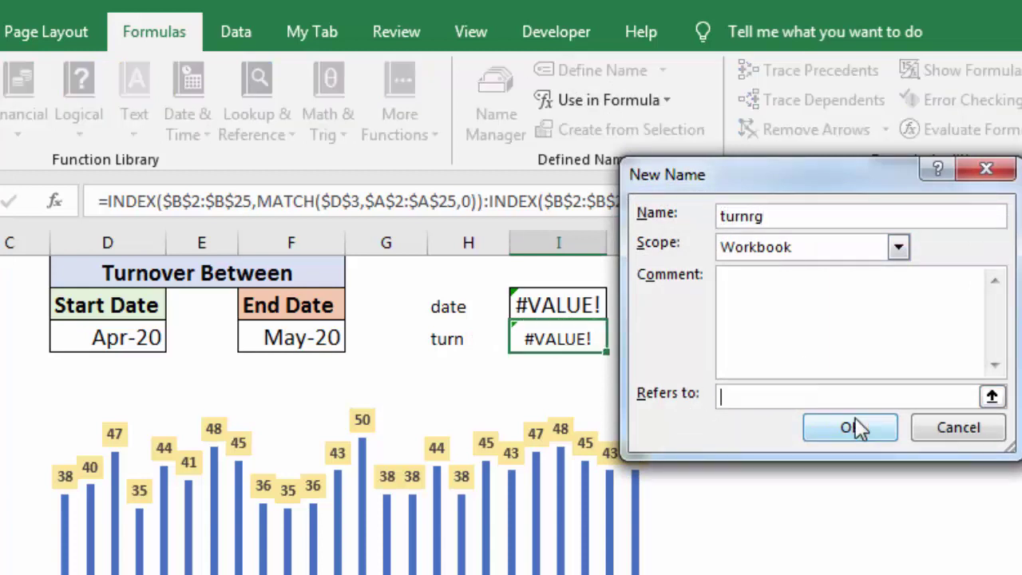
pyautogui.hotkey('ctrl', 'v')
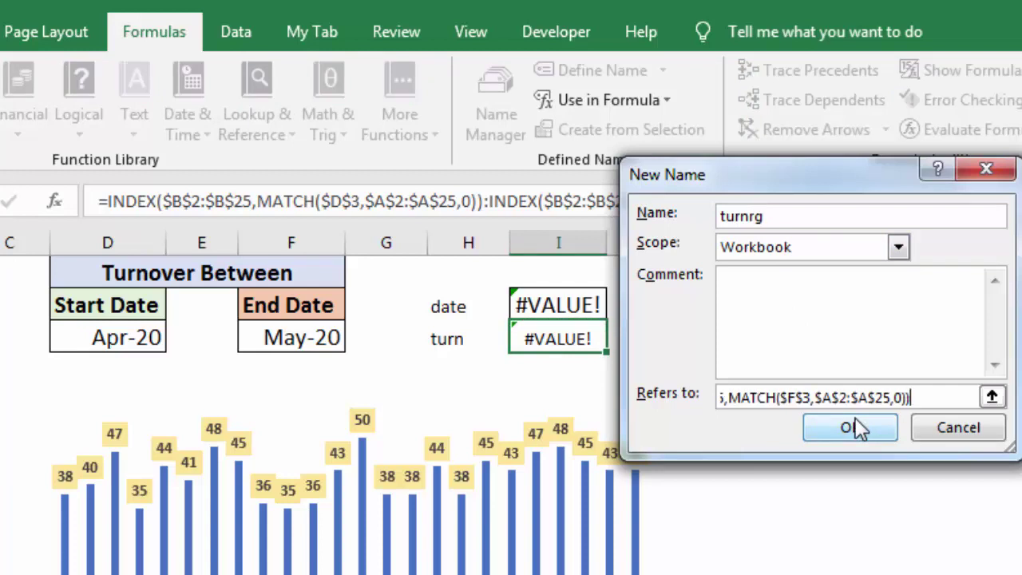
pyautogui.click(854, 429)
pyautogui.click(749, 397)
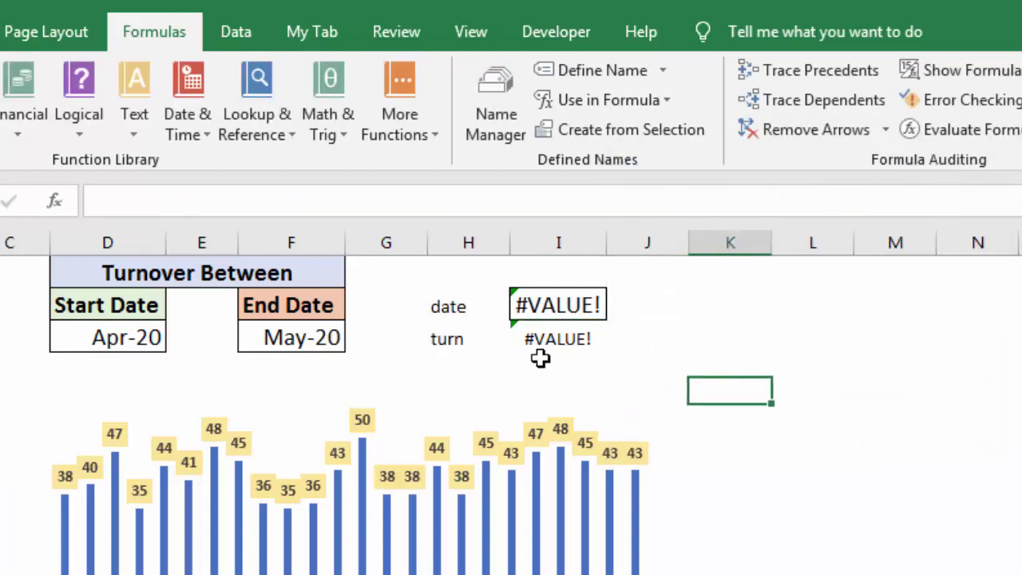
# - Clear the date and turn helper cells H4:I5
pyautogui.moveTo(448, 306); pyautogui.dragTo(575, 337)
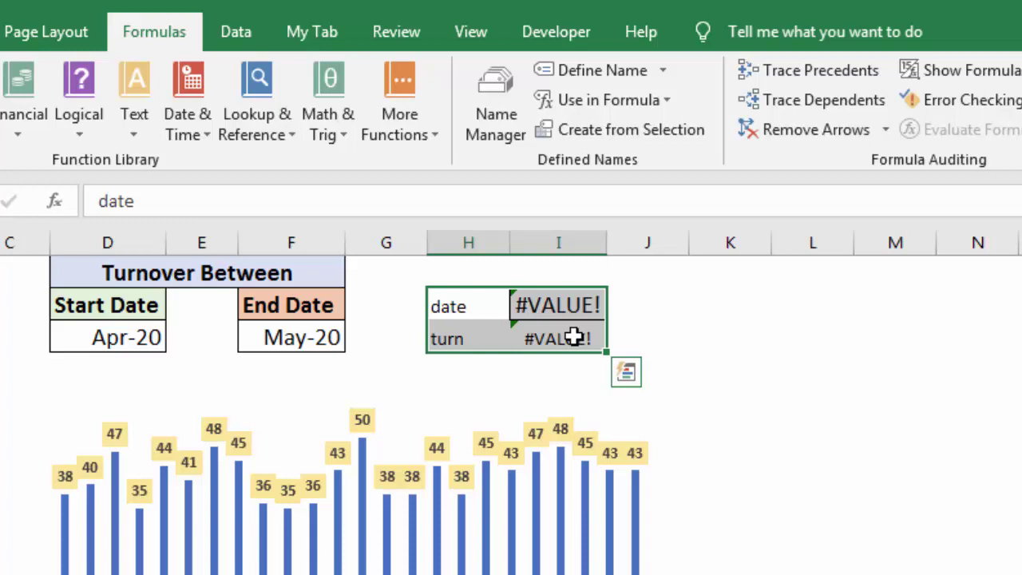
pyautogui.press('Delete')
pyautogui.click(647, 335)
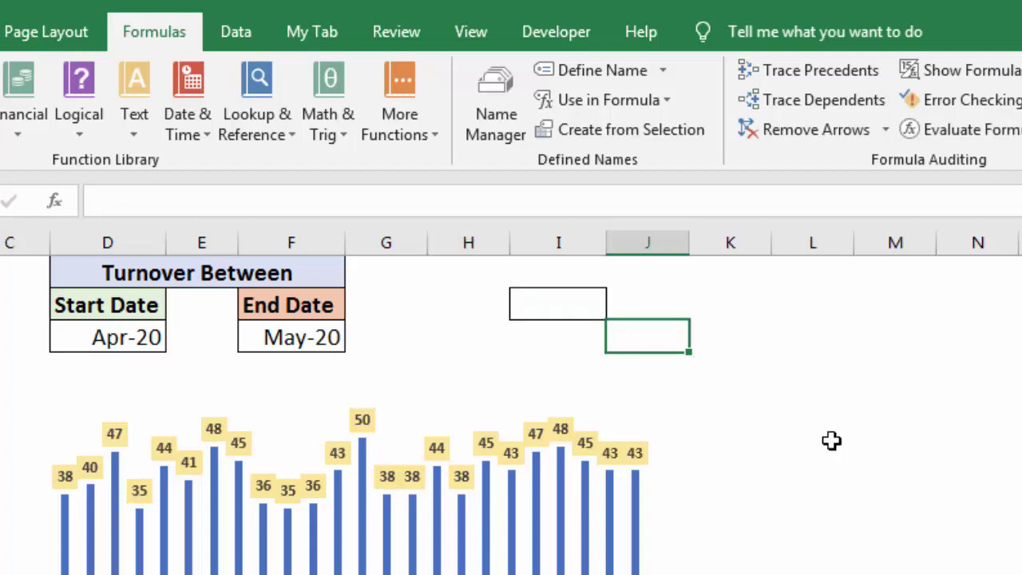
# - Replace the chart's axis label range =Sheet2!$A$2:$A$25 with =sheet2!daterg
pyautogui.click(429, 411)
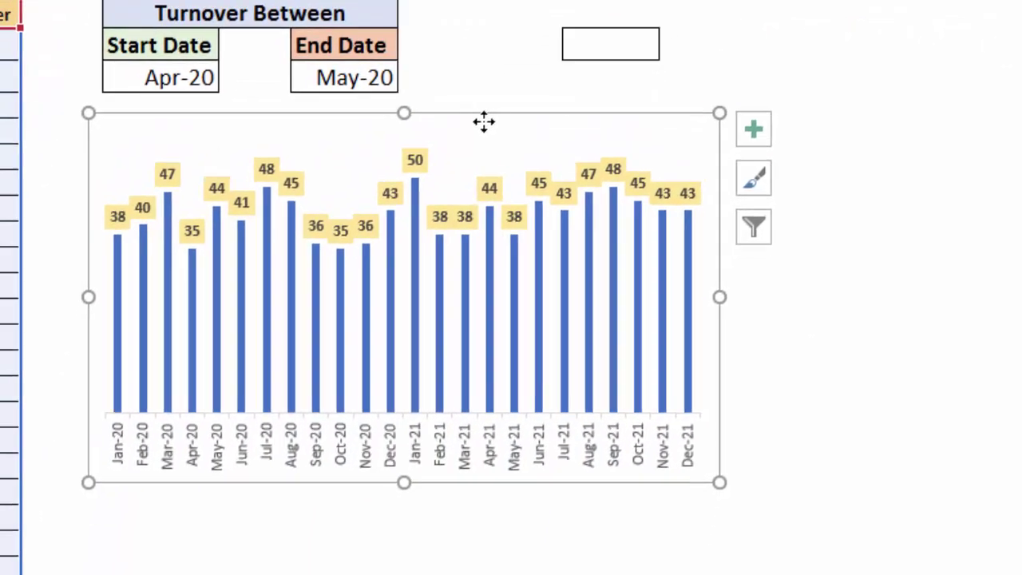
pyautogui.rightClick(483, 121)
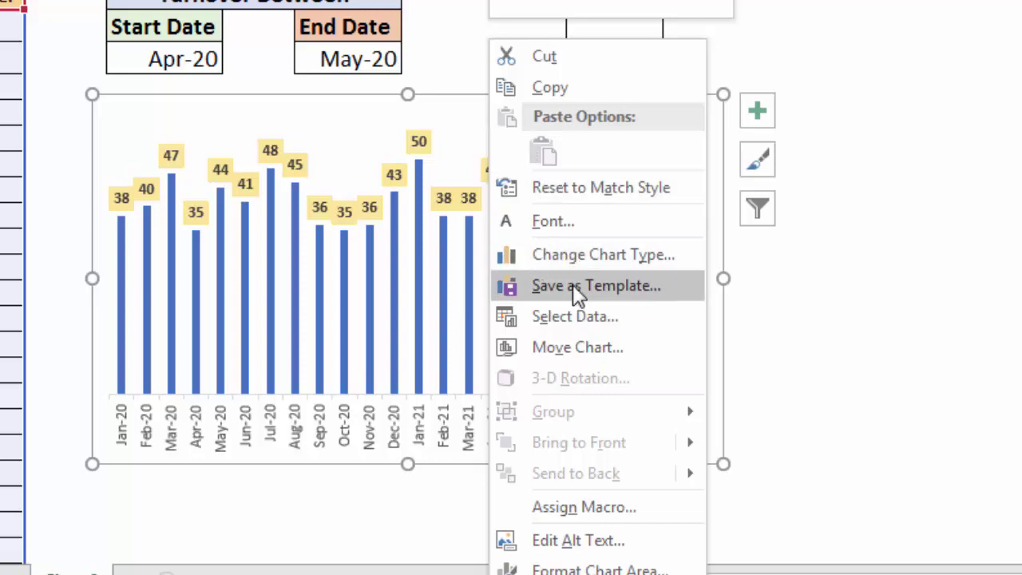
pyautogui.click(580, 315)
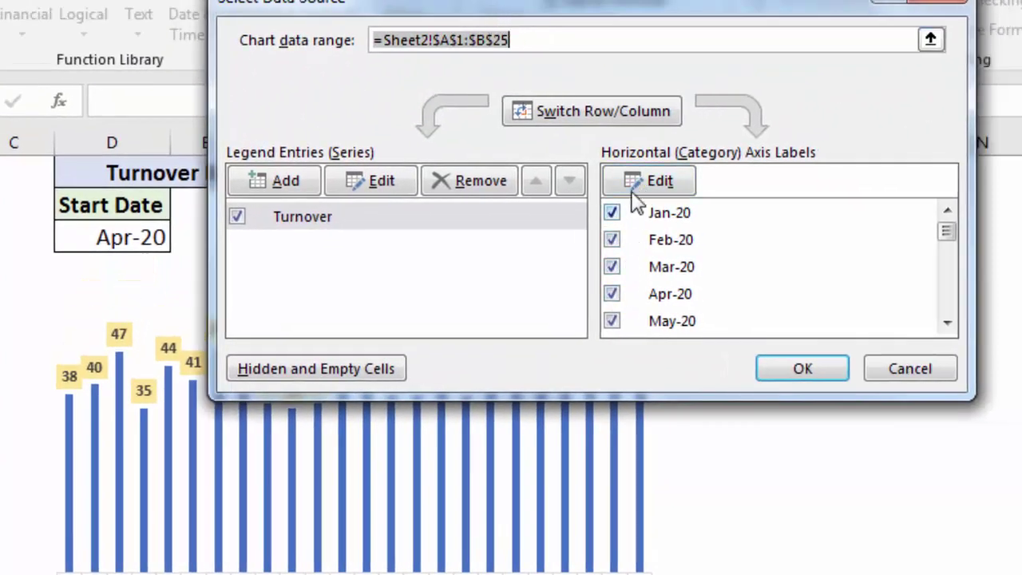
pyautogui.click(635, 184)
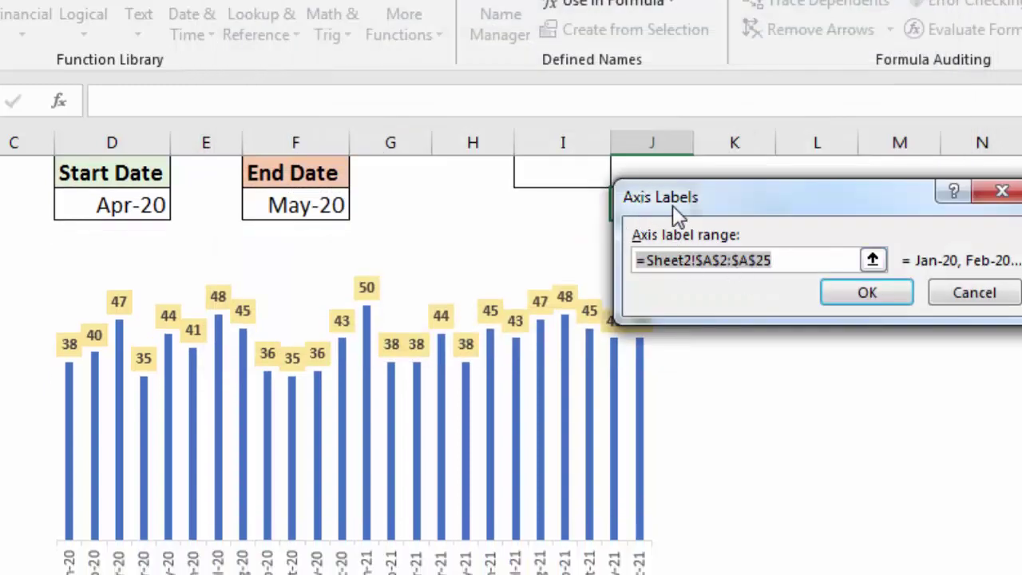
pyautogui.doubleClick(766, 268)
pyautogui.hotkey('ctrl', 'a')
pyautogui.press('BackSpace')
pyautogui.write('=')
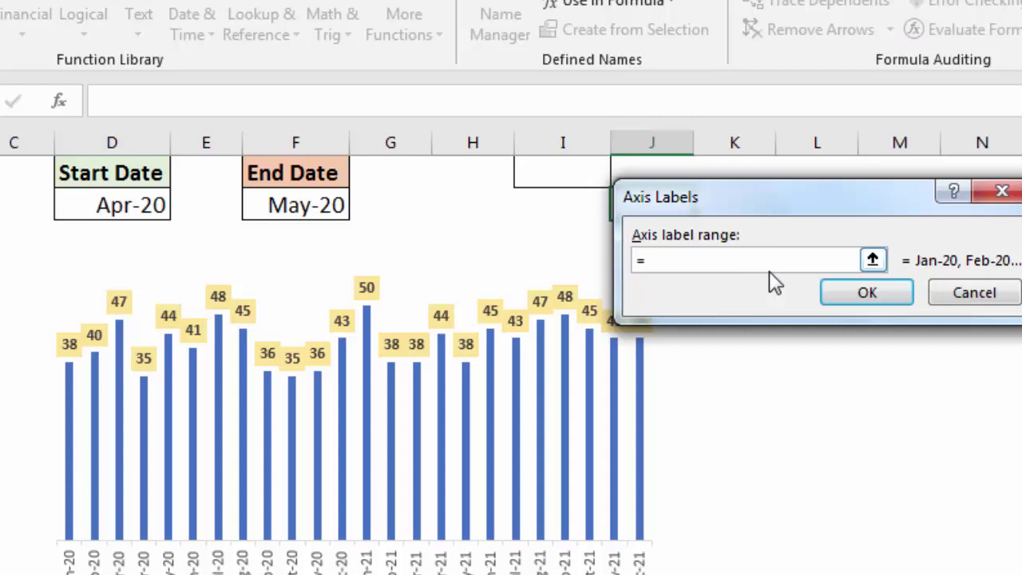
pyautogui.write('sheet')
pyautogui.write('2')
pyautogui.write('!')
pyautogui.write('daterg')
# - Keep daterg as axis labels and switch the Turnover series values from $B$2:$B$25 to turnrg
pyautogui.click(853, 301)
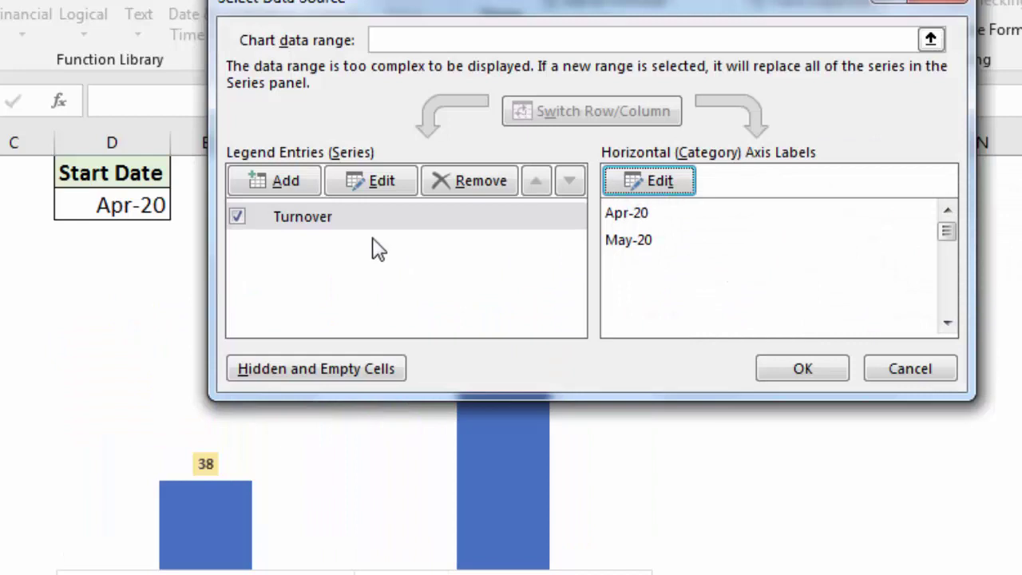
pyautogui.click(356, 183)
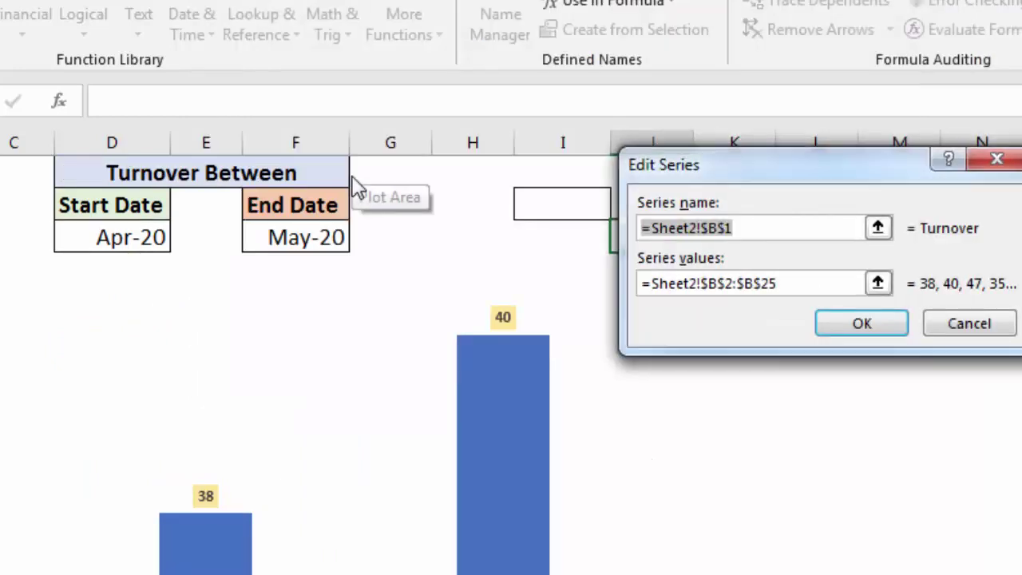
pyautogui.click(755, 229)
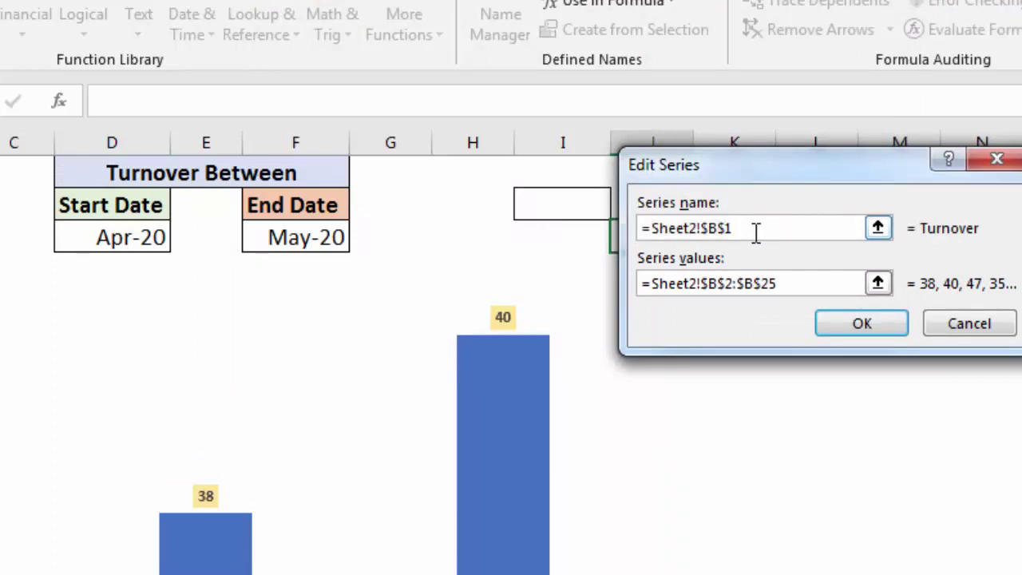
pyautogui.moveTo(787, 288)
pyautogui.mouseDown()
pyautogui.moveTo(716, 297)
pyautogui.moveTo(699, 289)
pyautogui.mouseUp()
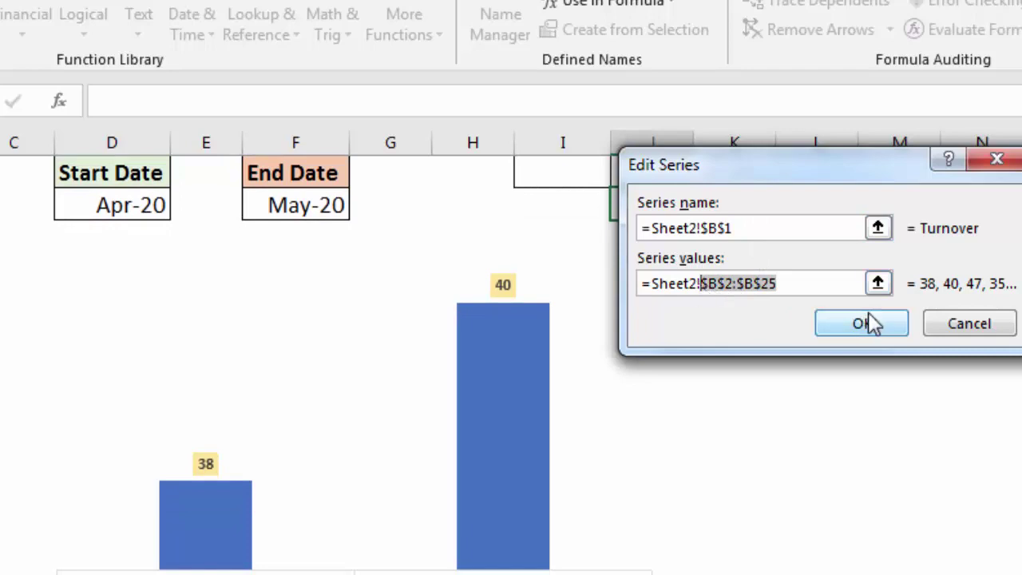
pyautogui.press('Delete')
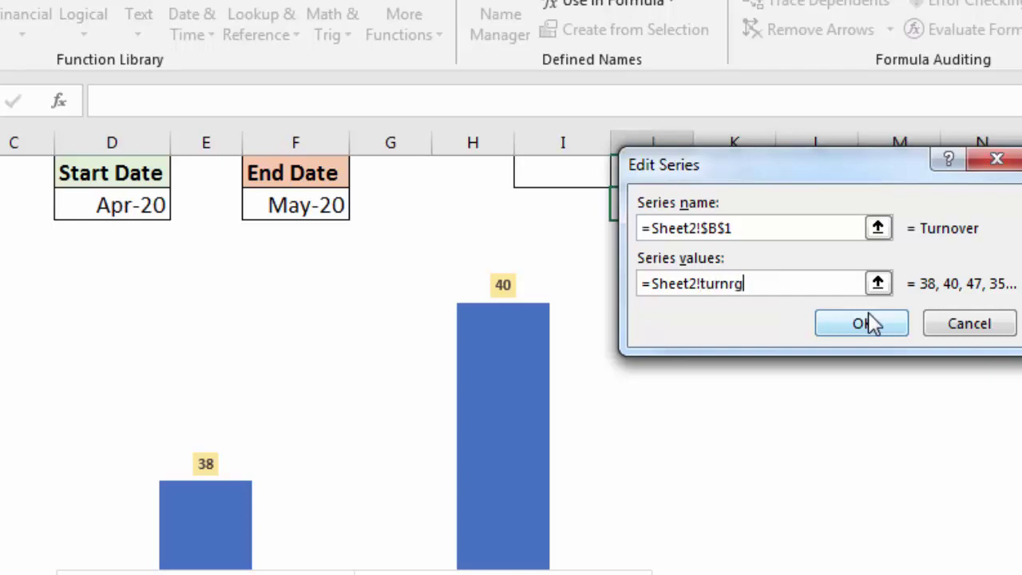
pyautogui.click(870, 327)
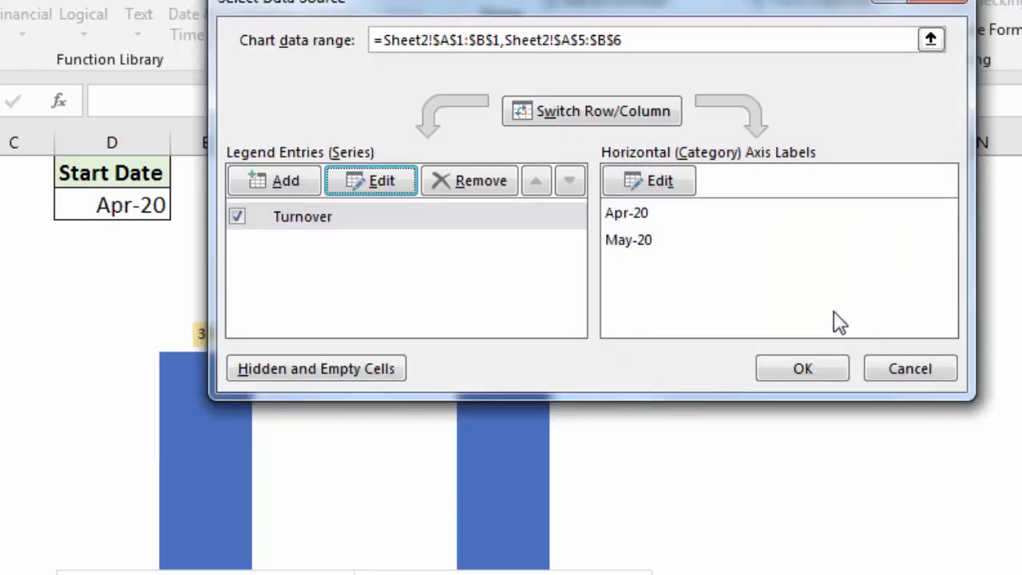
# - Apply the new chart data source and set End Date to Dec-20
pyautogui.click(811, 369)
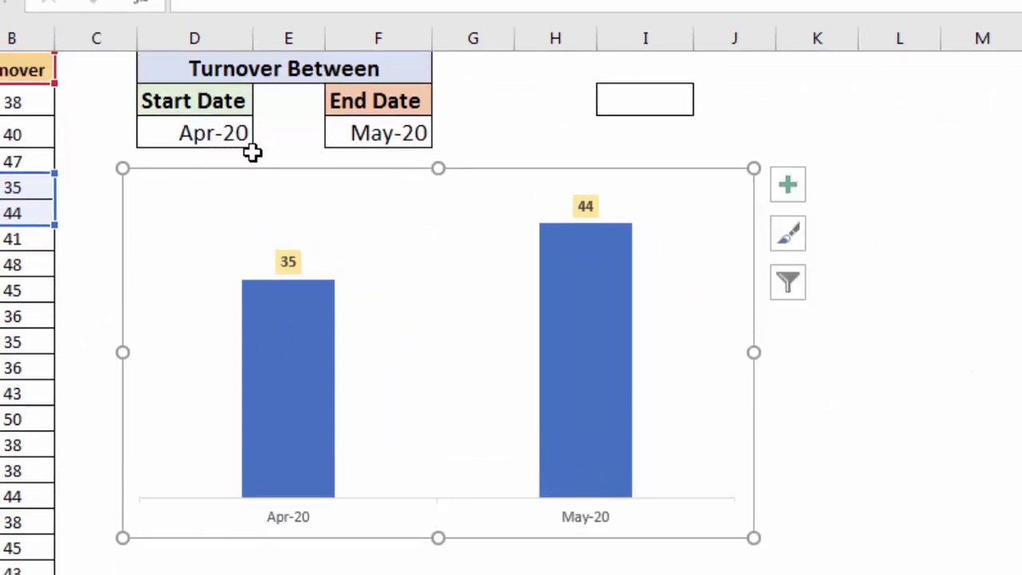
pyautogui.click(525, 143)
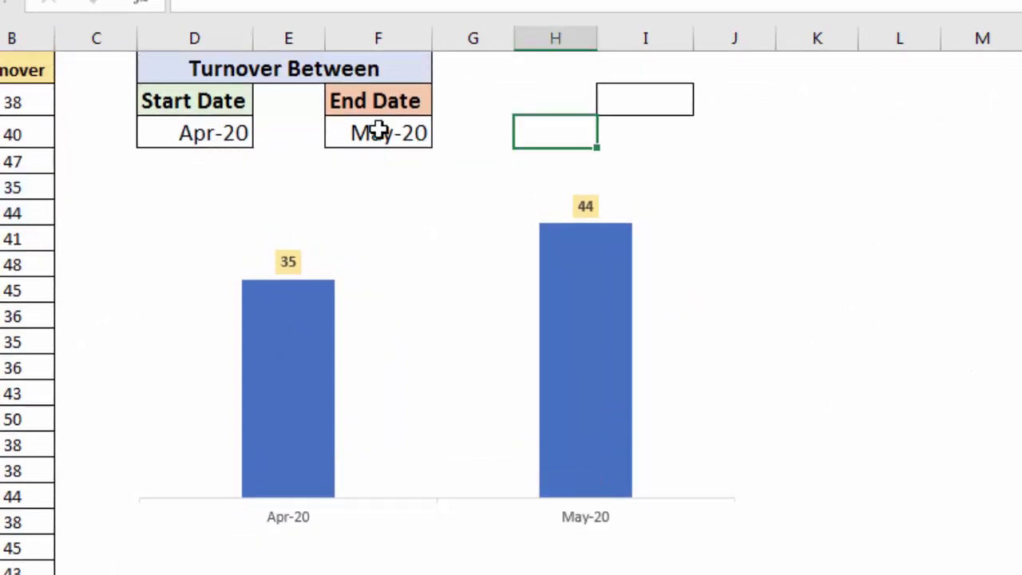
pyautogui.click(376, 132)
pyautogui.click(444, 137)
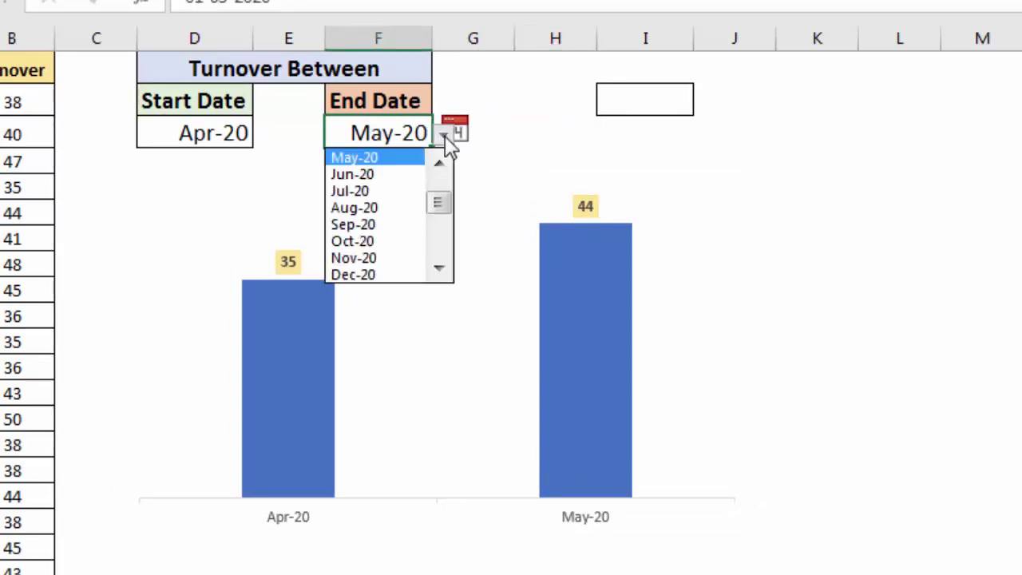
pyautogui.click(375, 274)
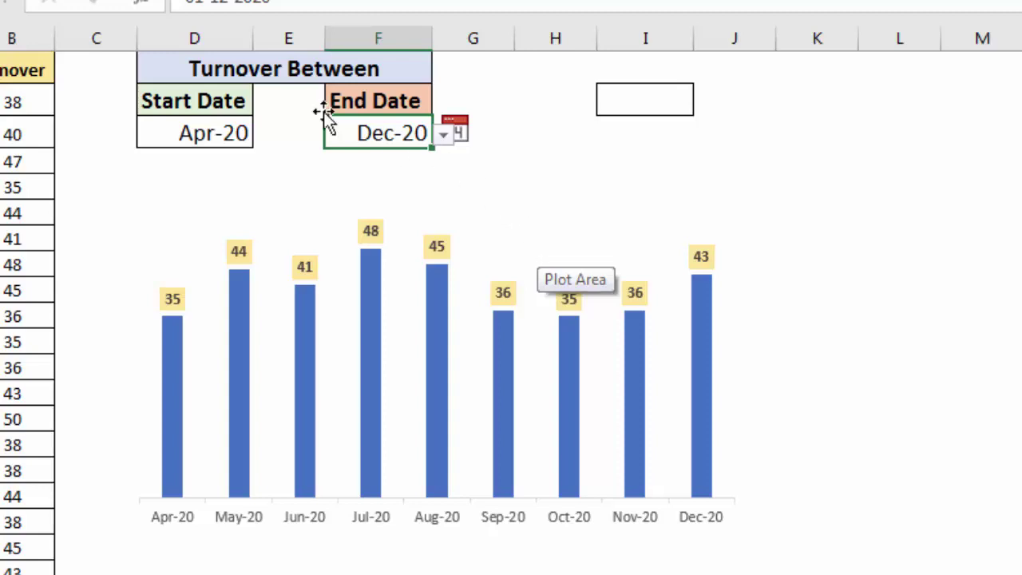
# - Set Start Date to Aug-20 so the chart plots Aug-20 through Dec-20
pyautogui.click(221, 133)
pyautogui.click(264, 134)
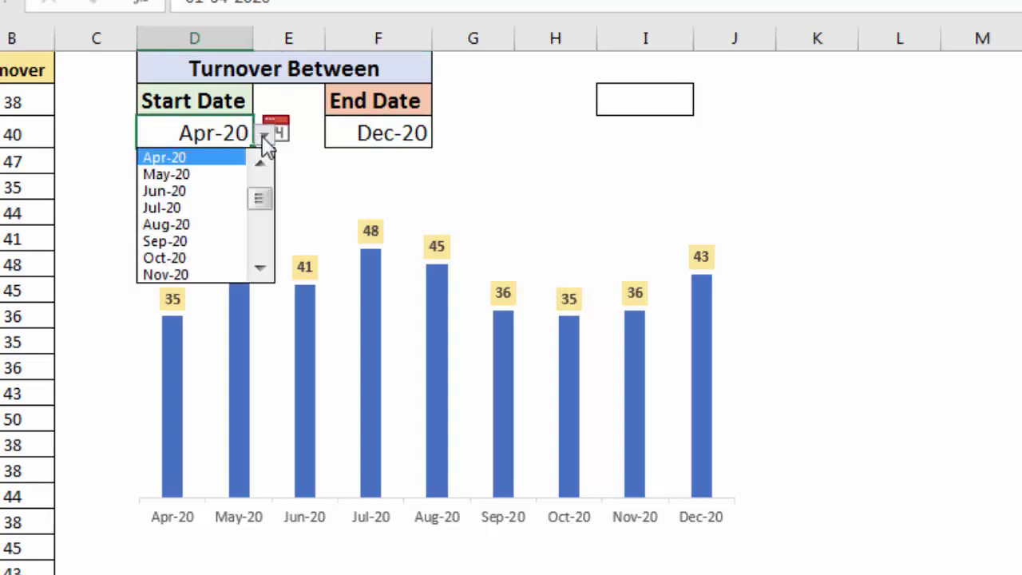
pyautogui.click(217, 228)
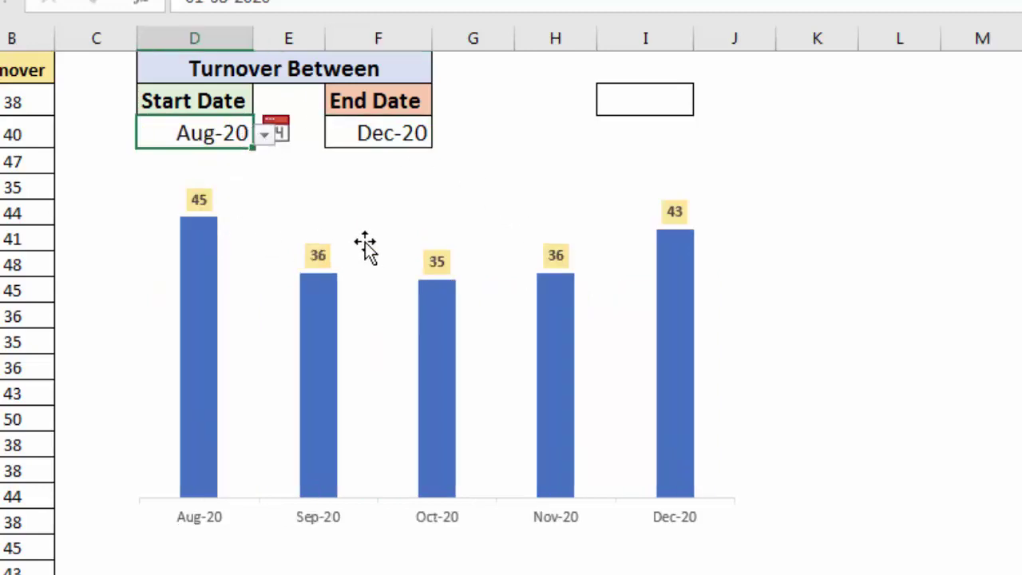
pyautogui.click(501, 145)
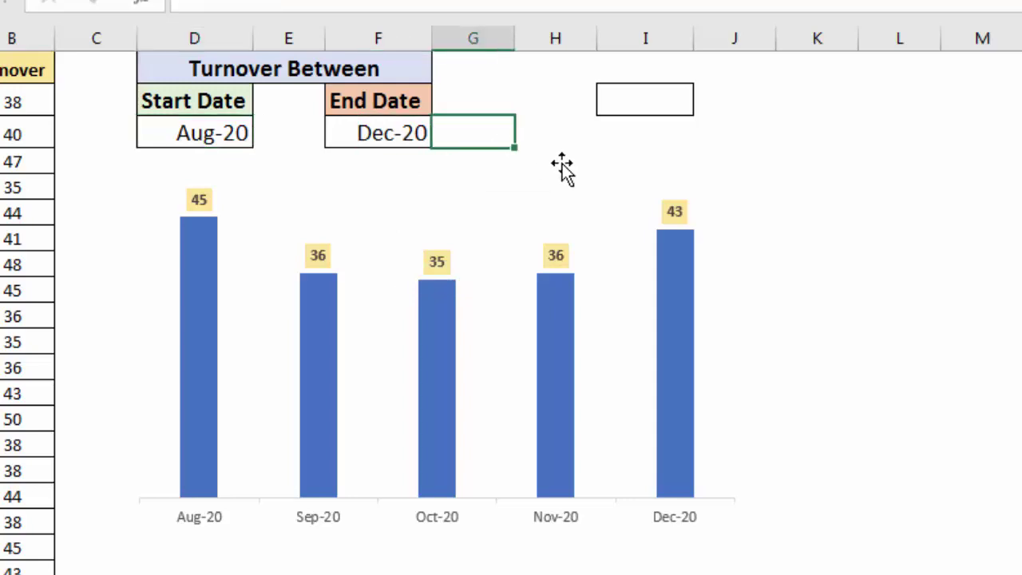